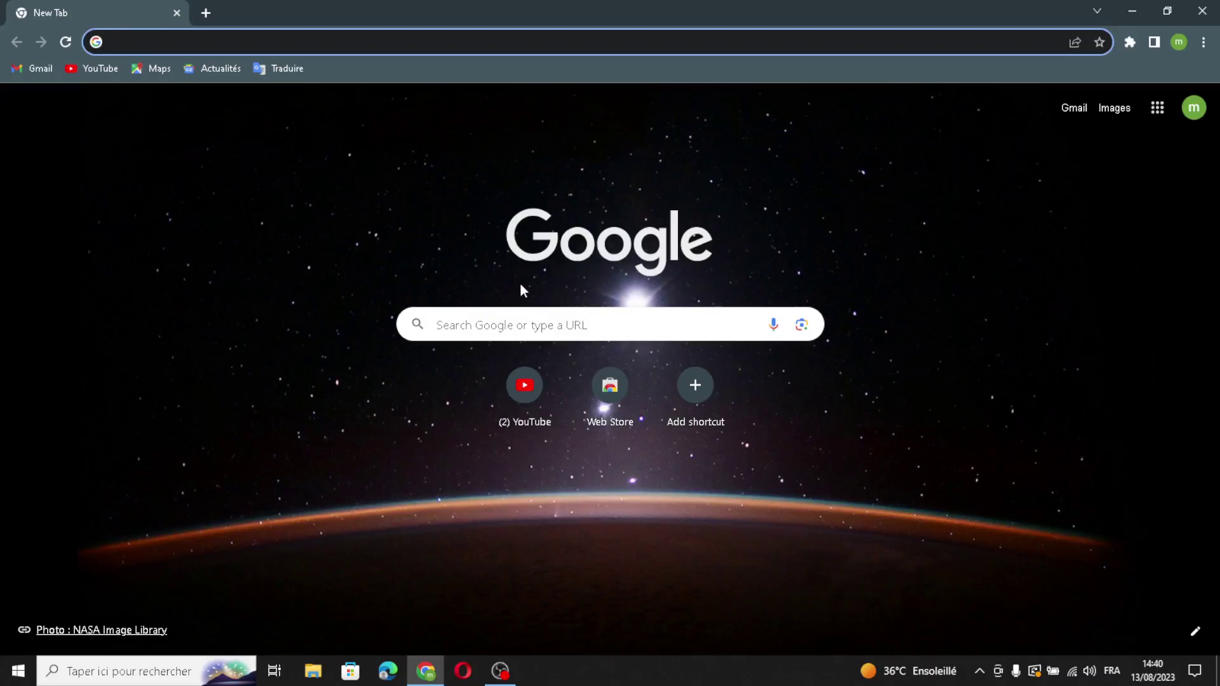
Open durable.co in the browser and sign in to reach the list of businesses.
left_click(548, 69)
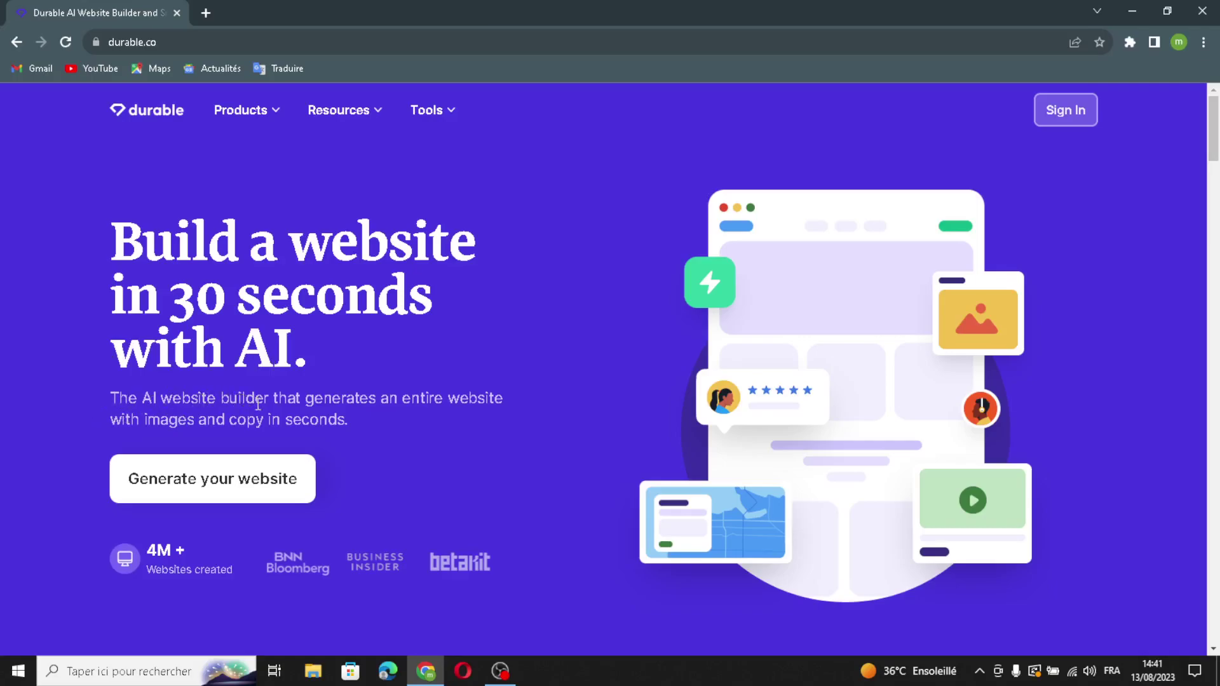
left_click_drag(307, 392, 254, 433)
left_click(484, 300)
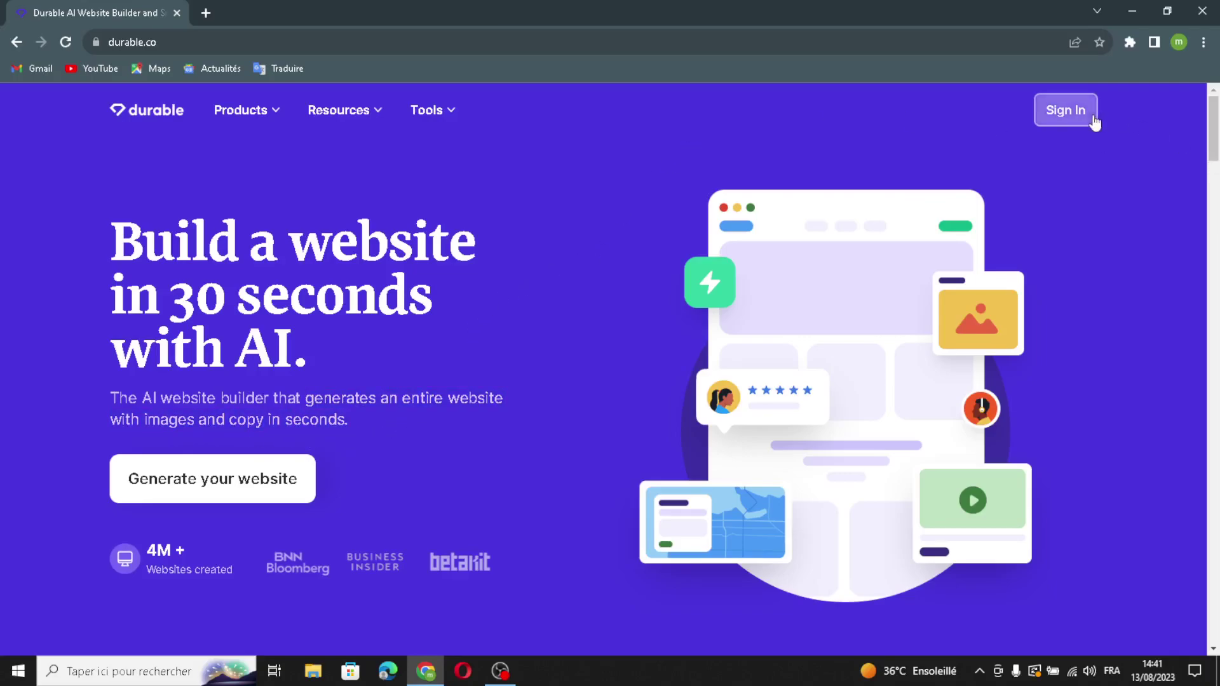
left_click(1067, 112)
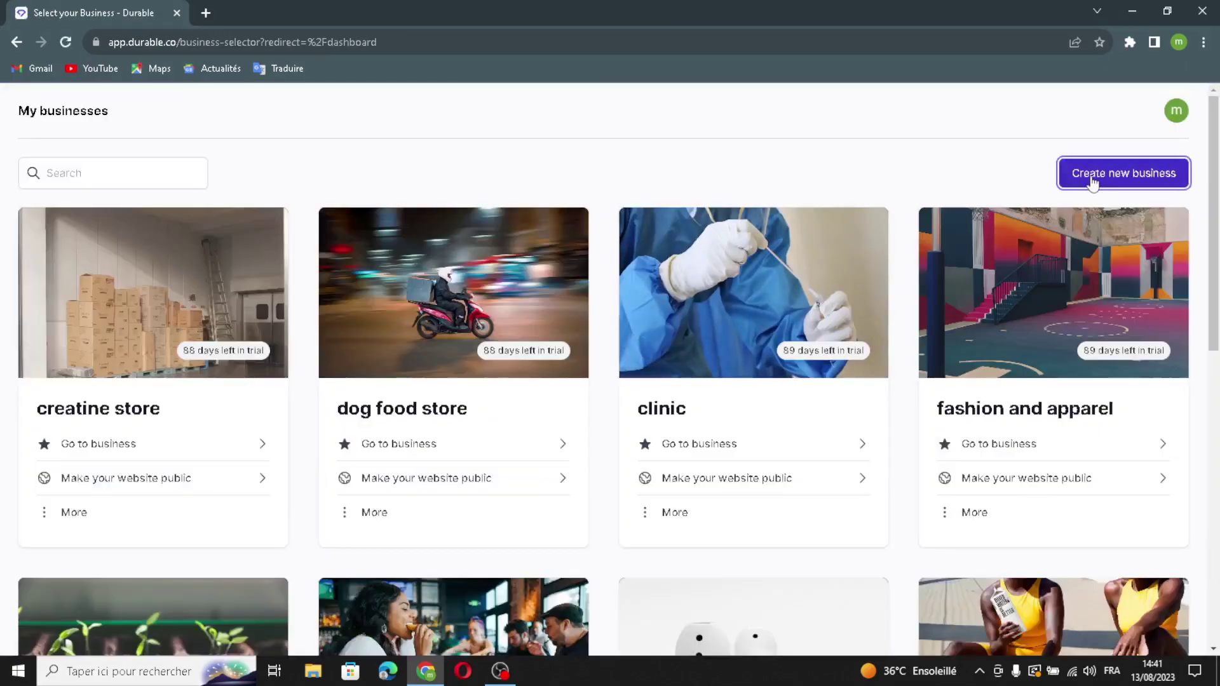
Start a new business and name it "education and online learnning".
left_click(1093, 179)
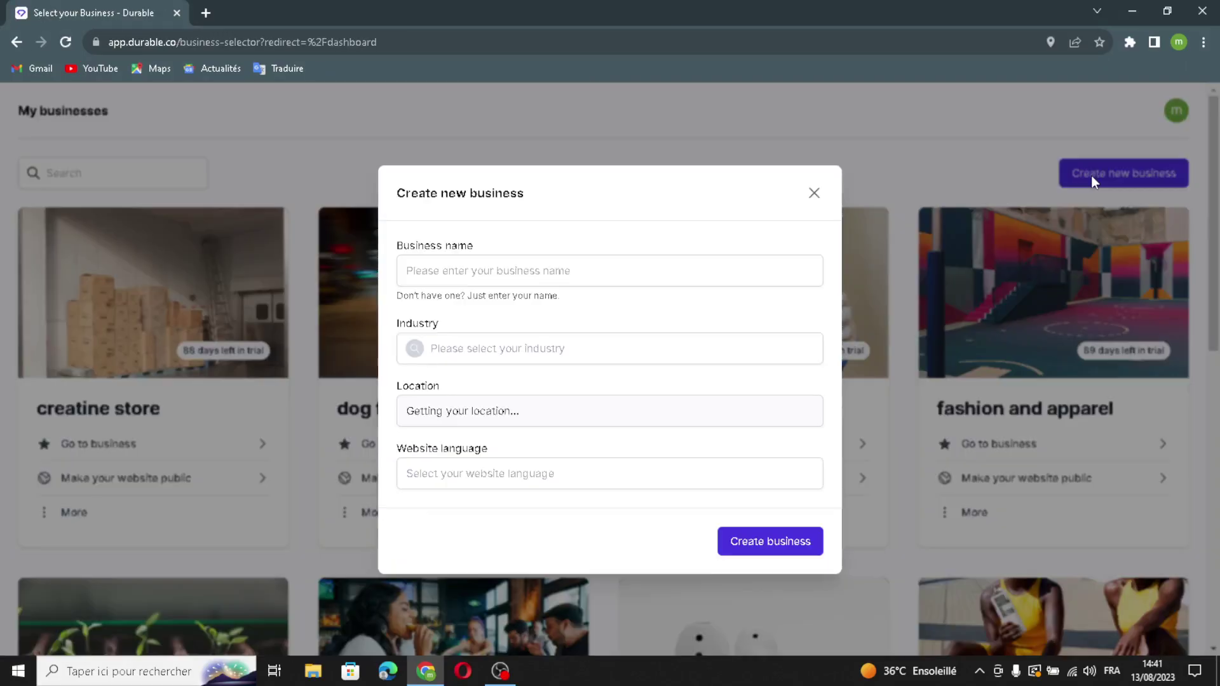
left_click(771, 270)
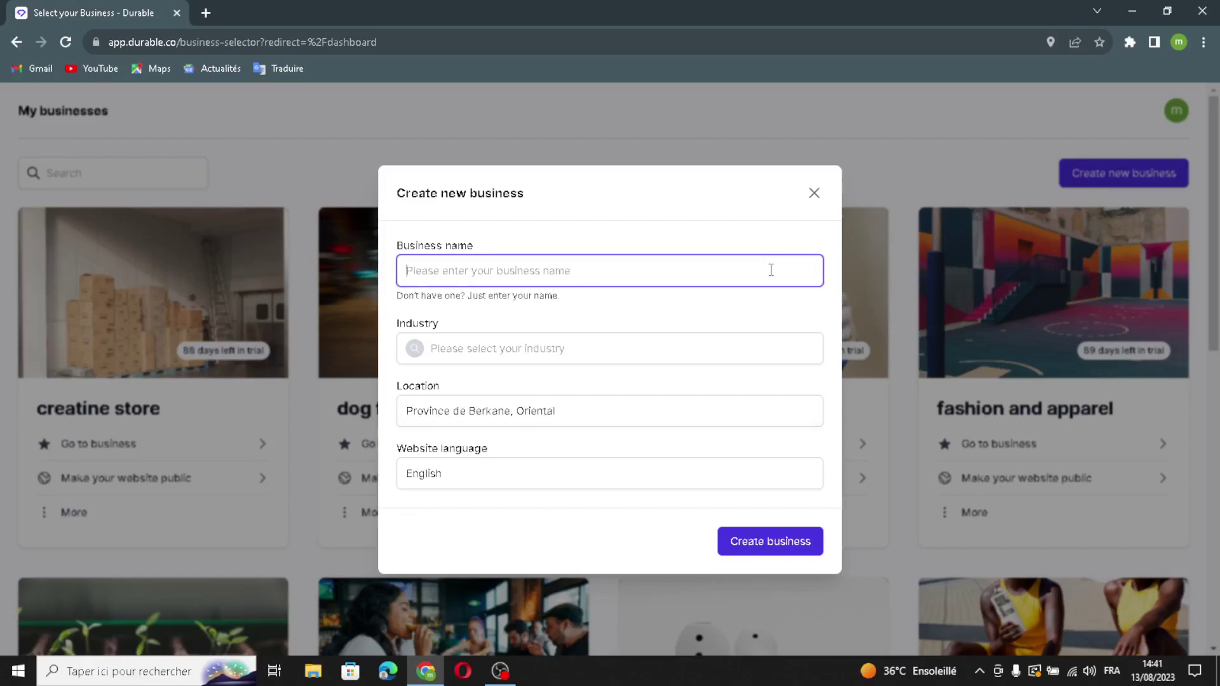
type("educati")
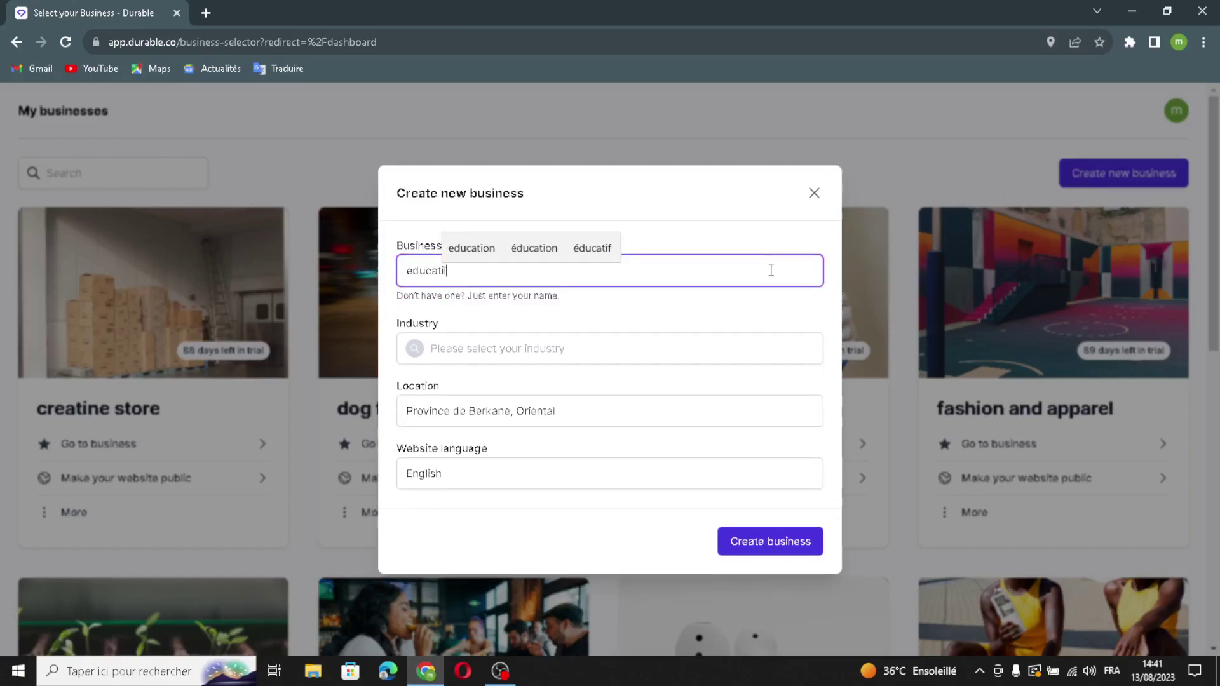
type("p")
key("BackSpace")
type("on and online learnnin")
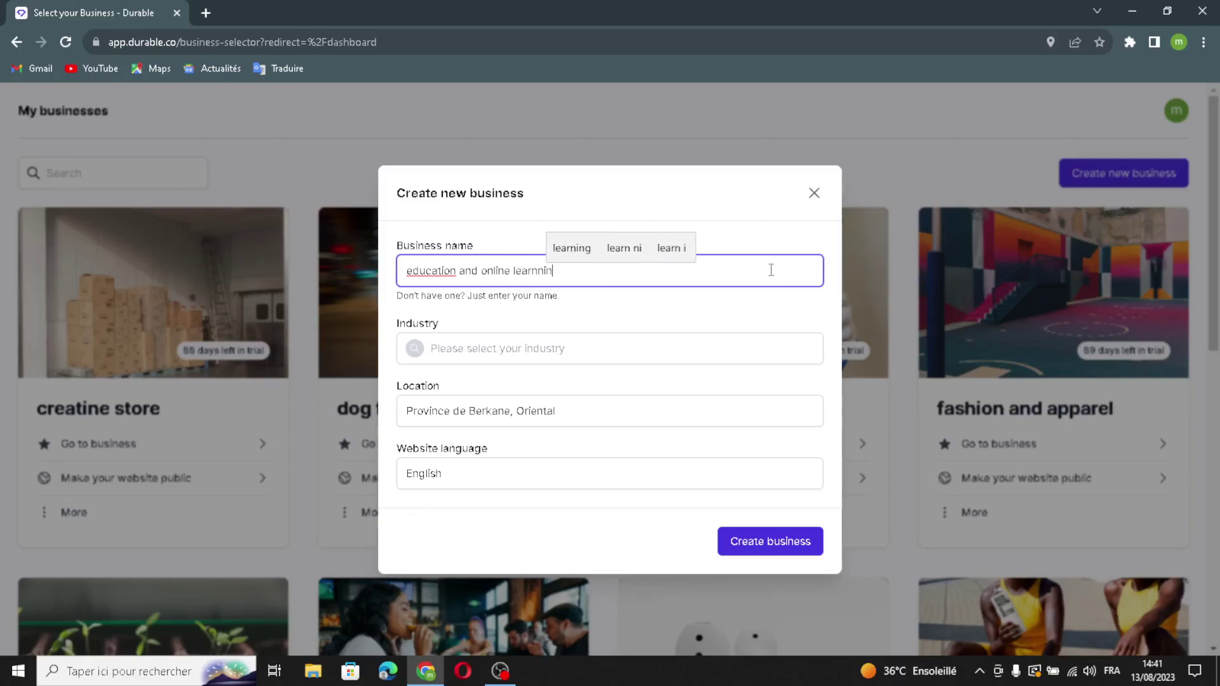
type("g")
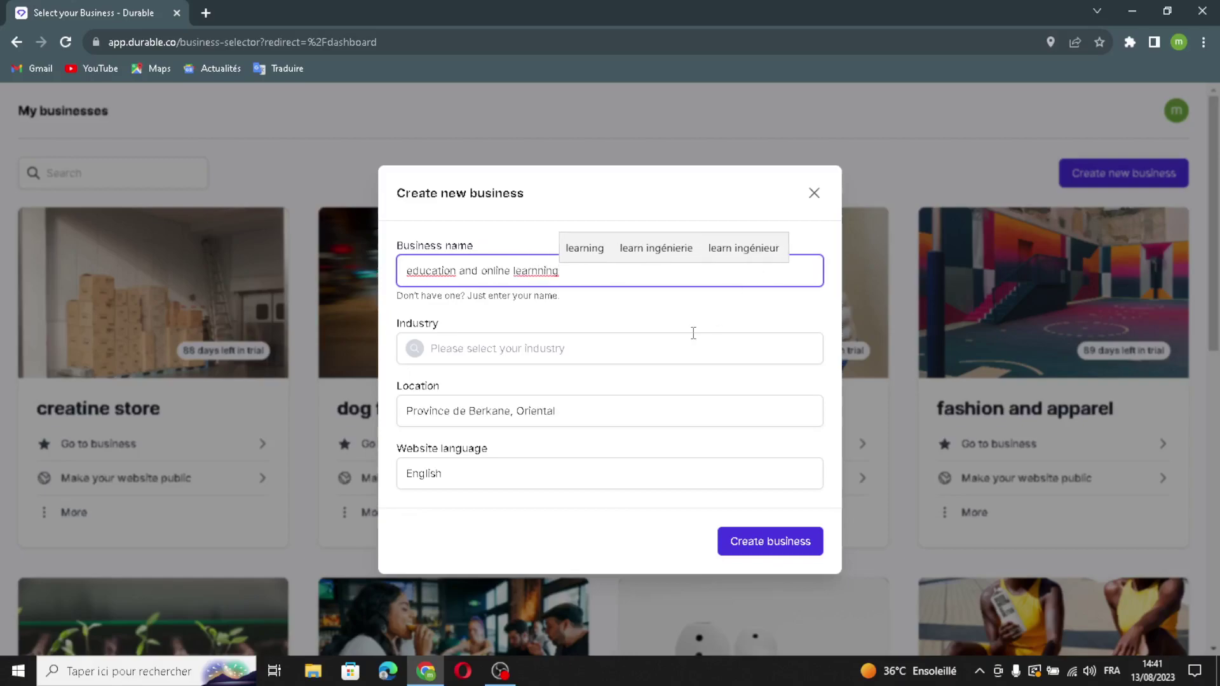
Choose Education as the industry, keep English as the website language, and create the business.
left_click(693, 335)
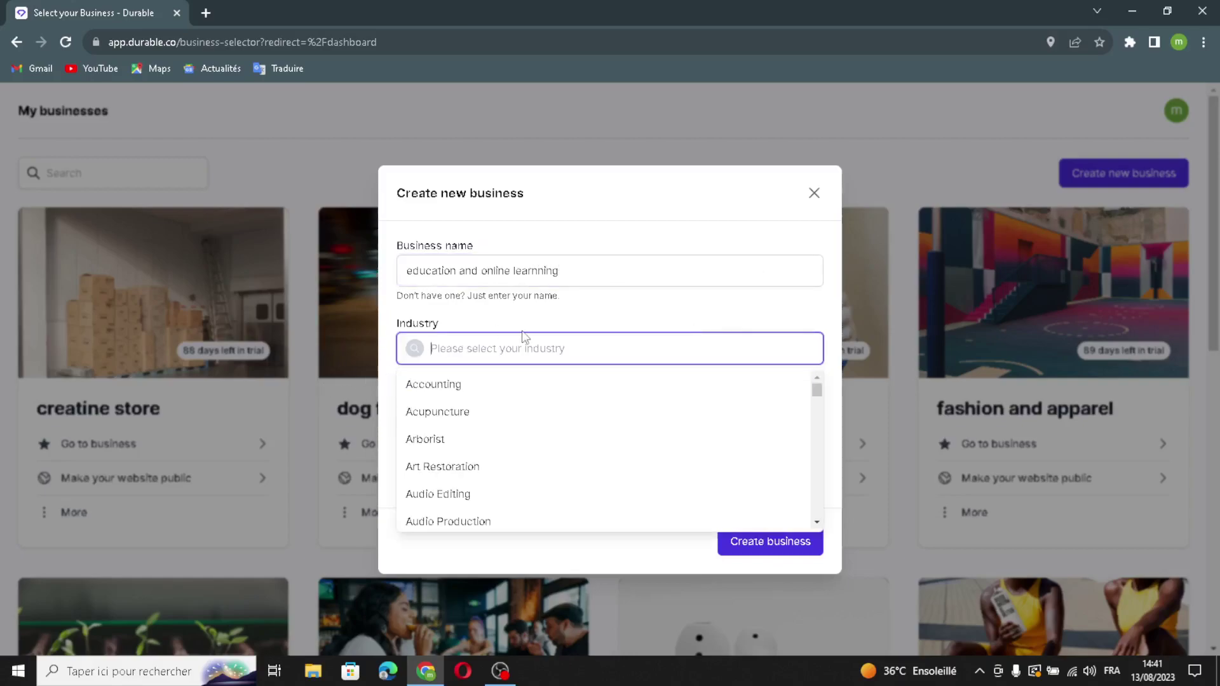
type("ed")
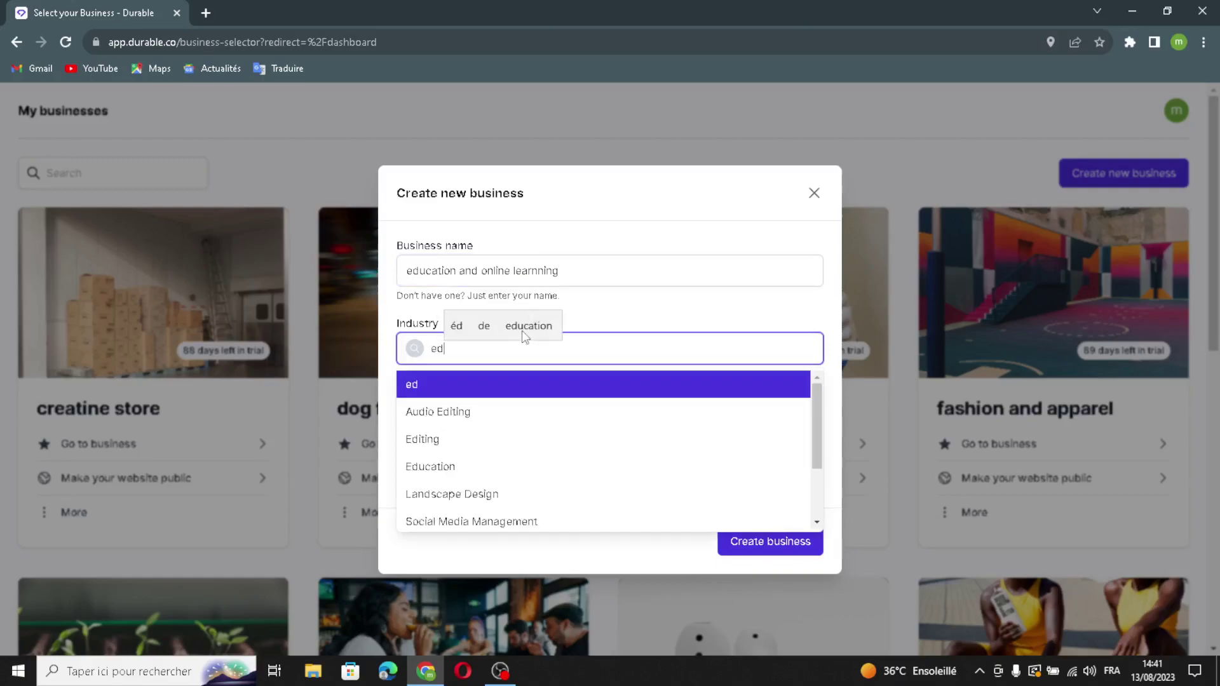
type("u")
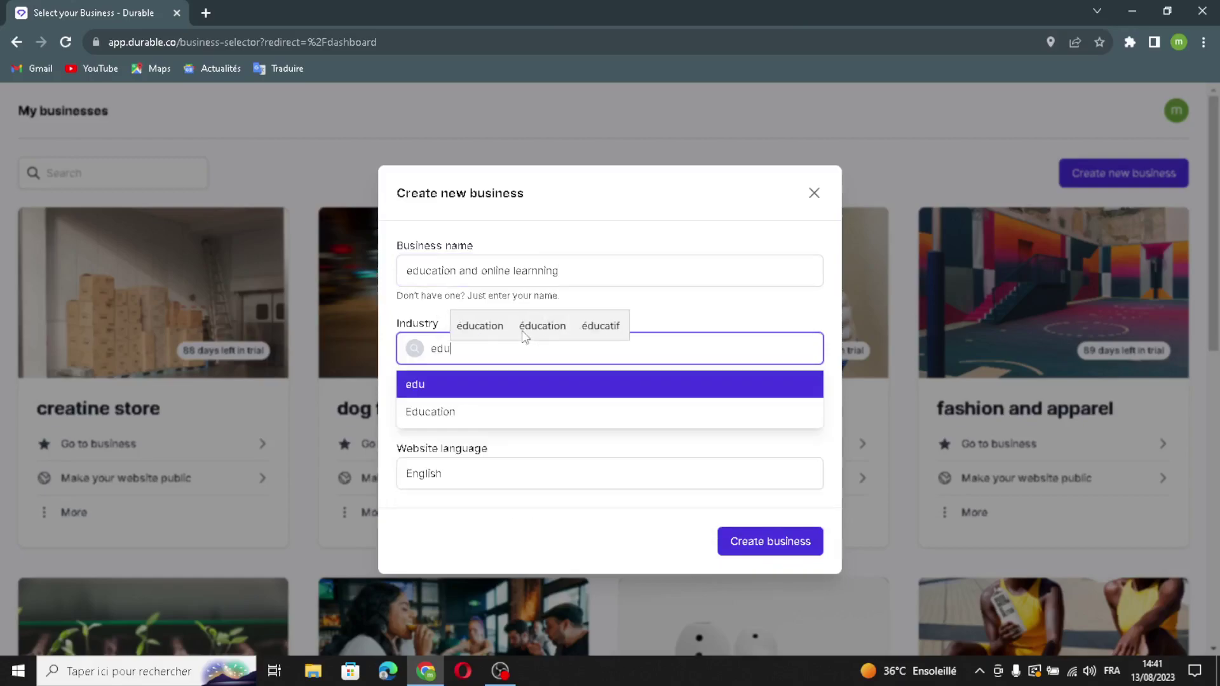
left_click(465, 419)
left_click(584, 479)
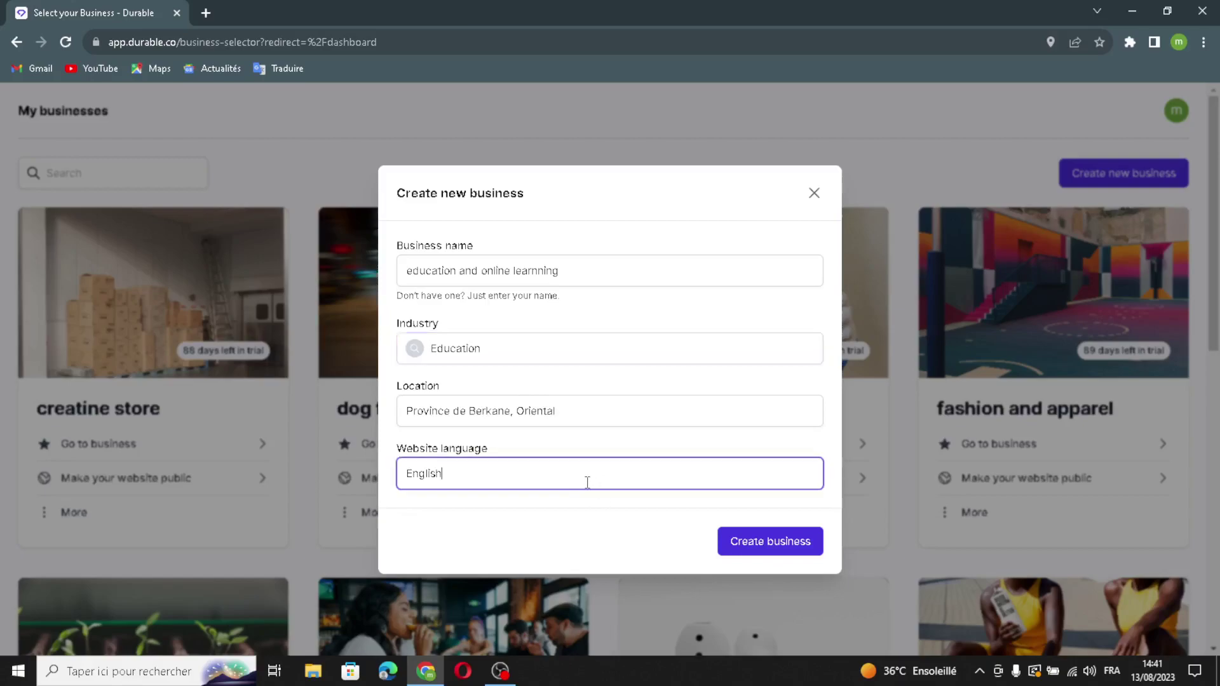
left_click(483, 547)
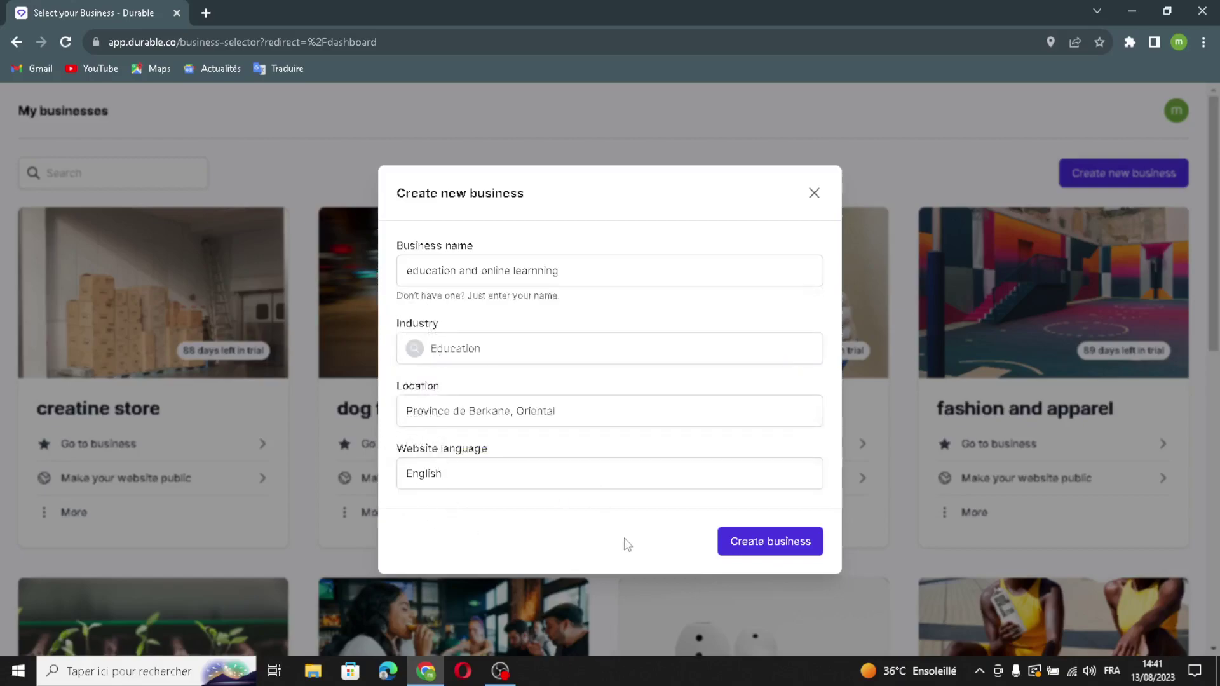
left_click(747, 550)
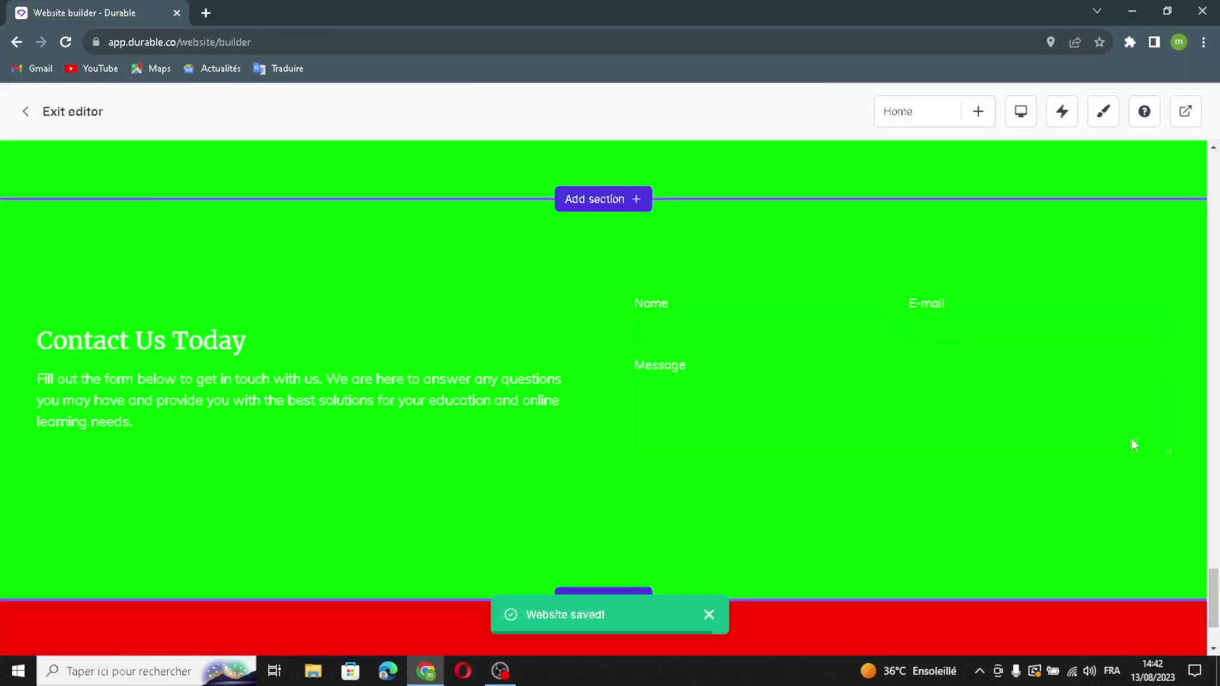
Open the generated website's header for editing and turn on the option that replaces the company name with a logo.
scroll(767, 340, "up", 15)
scroll(768, 341, "up", 15)
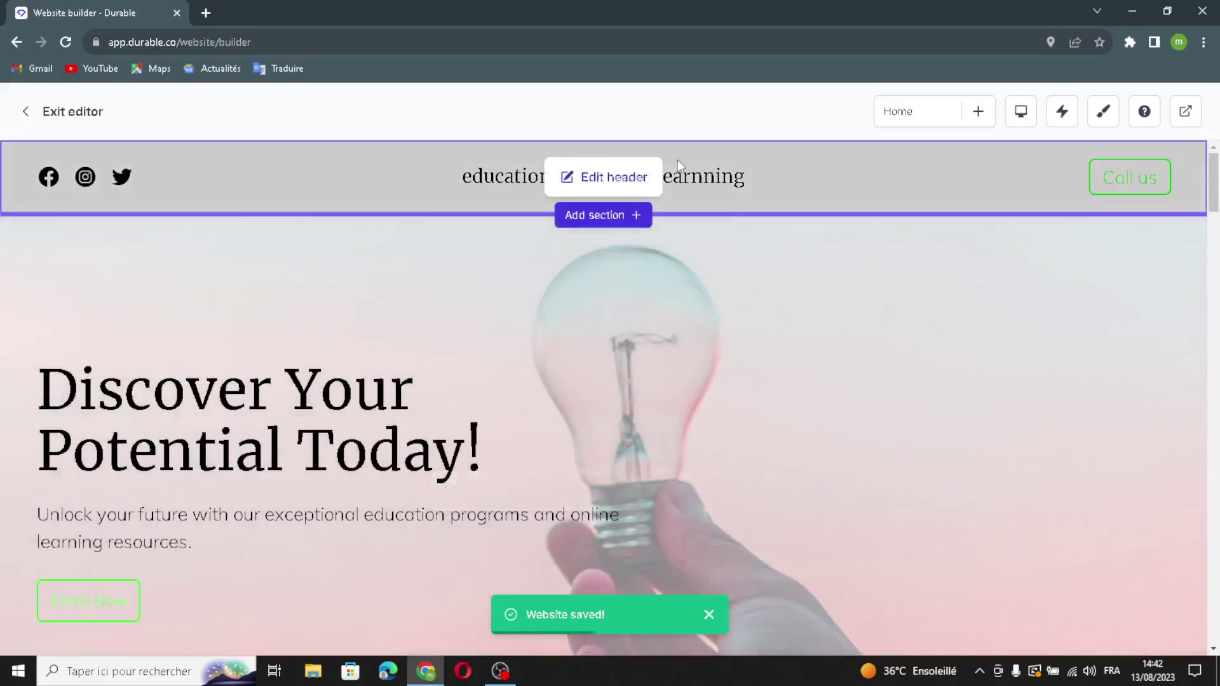
left_click(622, 181)
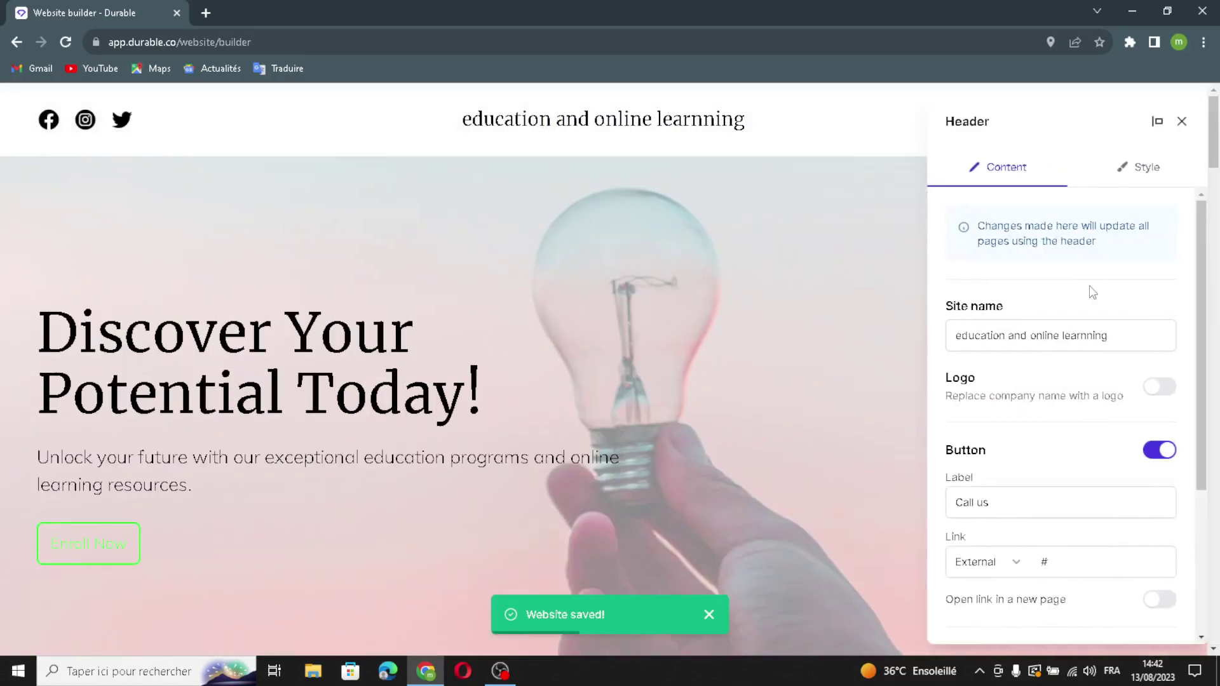
left_click_drag(1117, 341, 1189, 319)
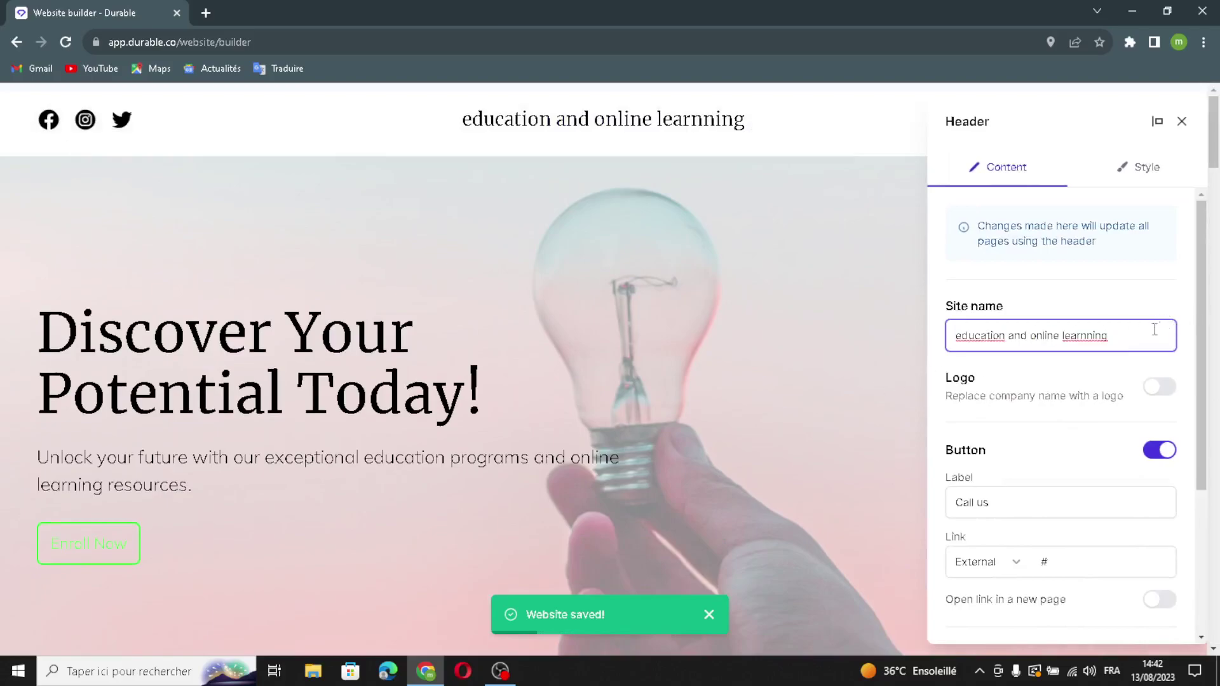
left_click(1160, 386)
scroll(1023, 427, "down", 5)
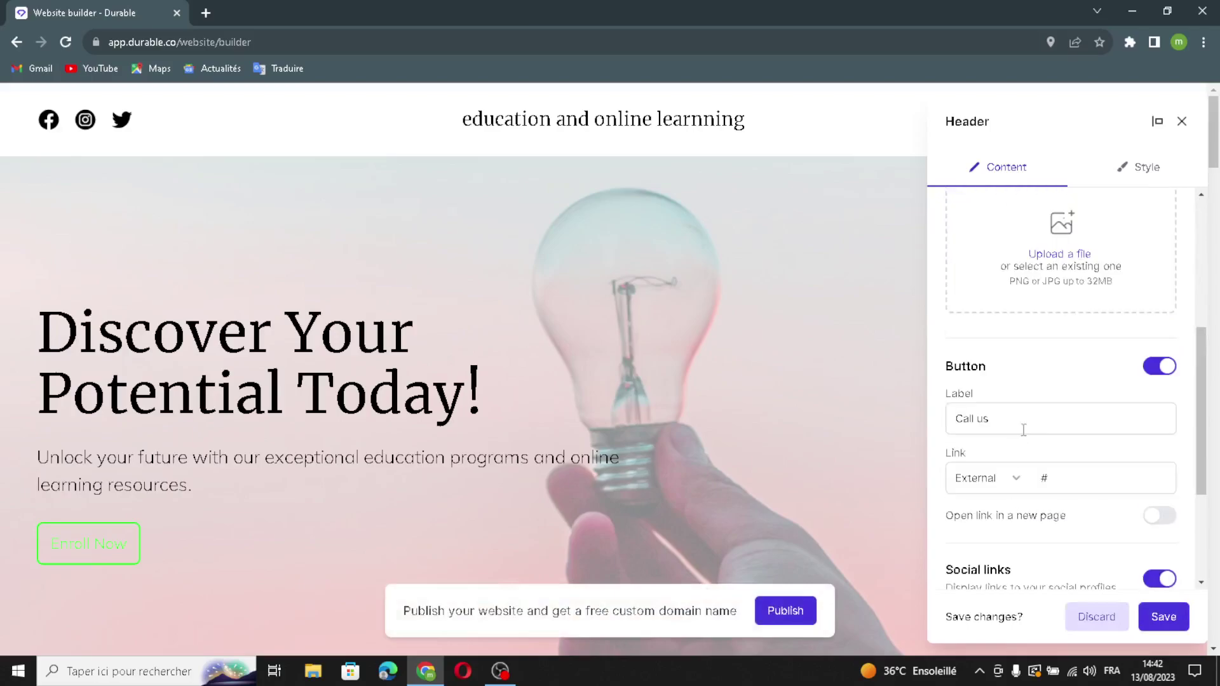
Review the header's button and social link settings without adding a channel, and save the header.
scroll(1049, 470, "up", 2)
scroll(1083, 506, "down", 2)
left_click(1015, 418)
left_click(1128, 481)
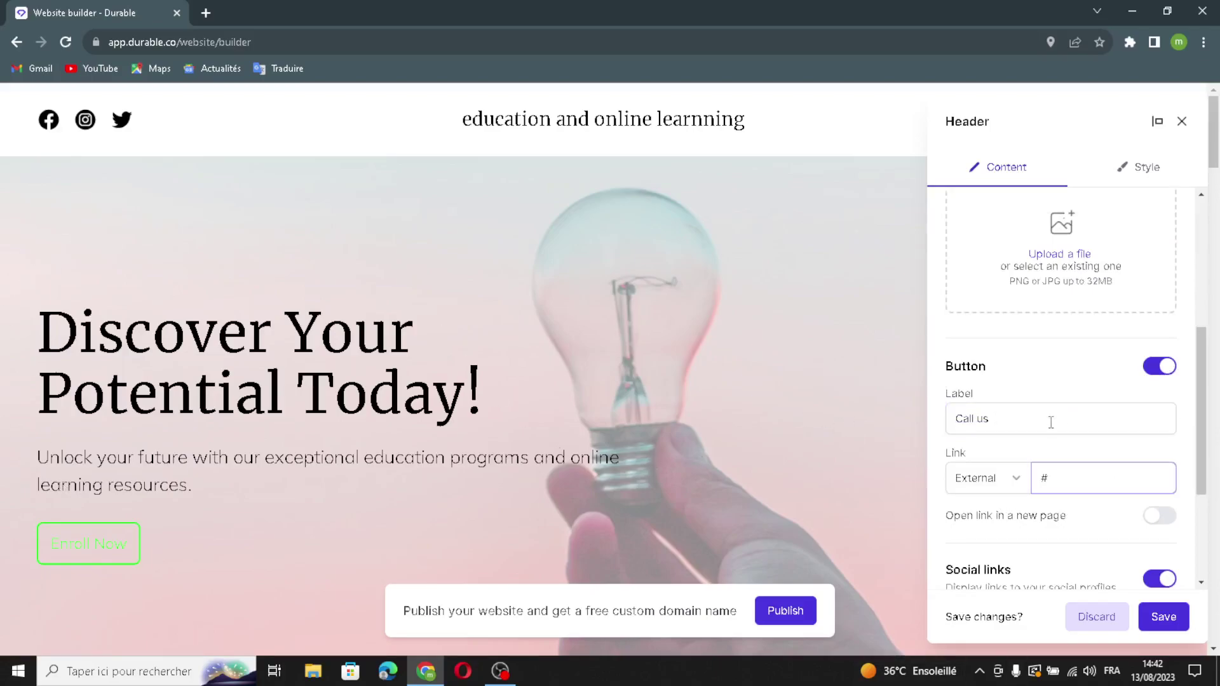
scroll(1051, 423, "down", 2)
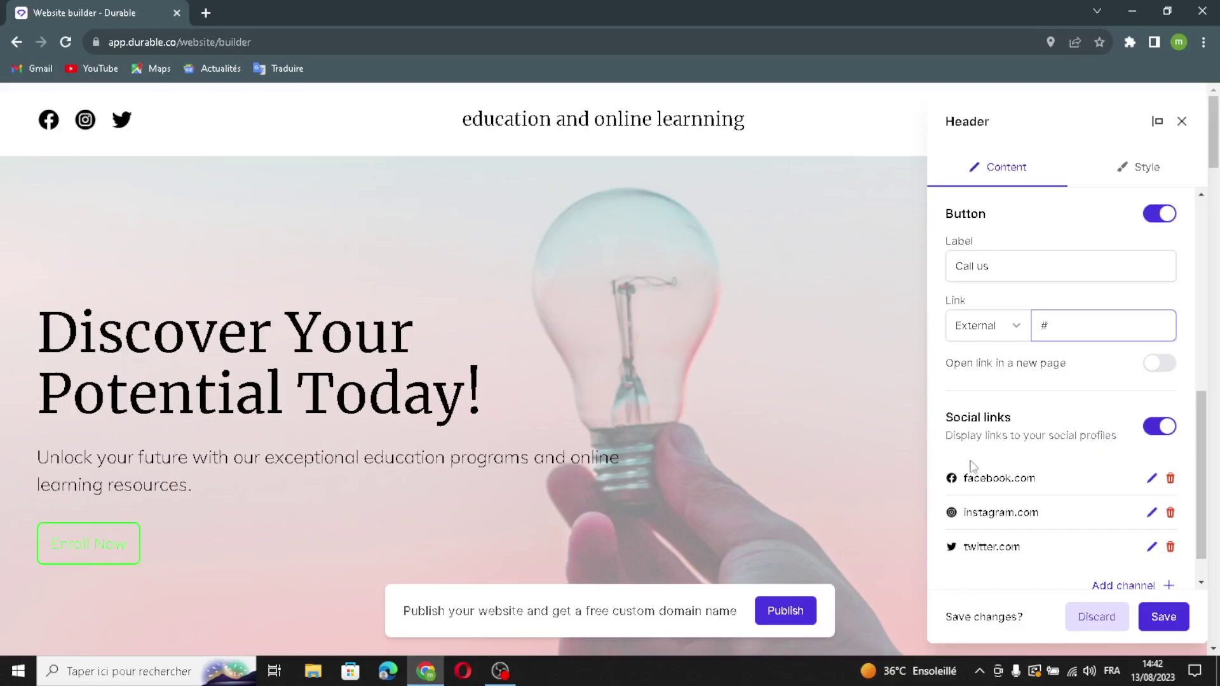
left_click(1126, 585)
left_click(580, 353)
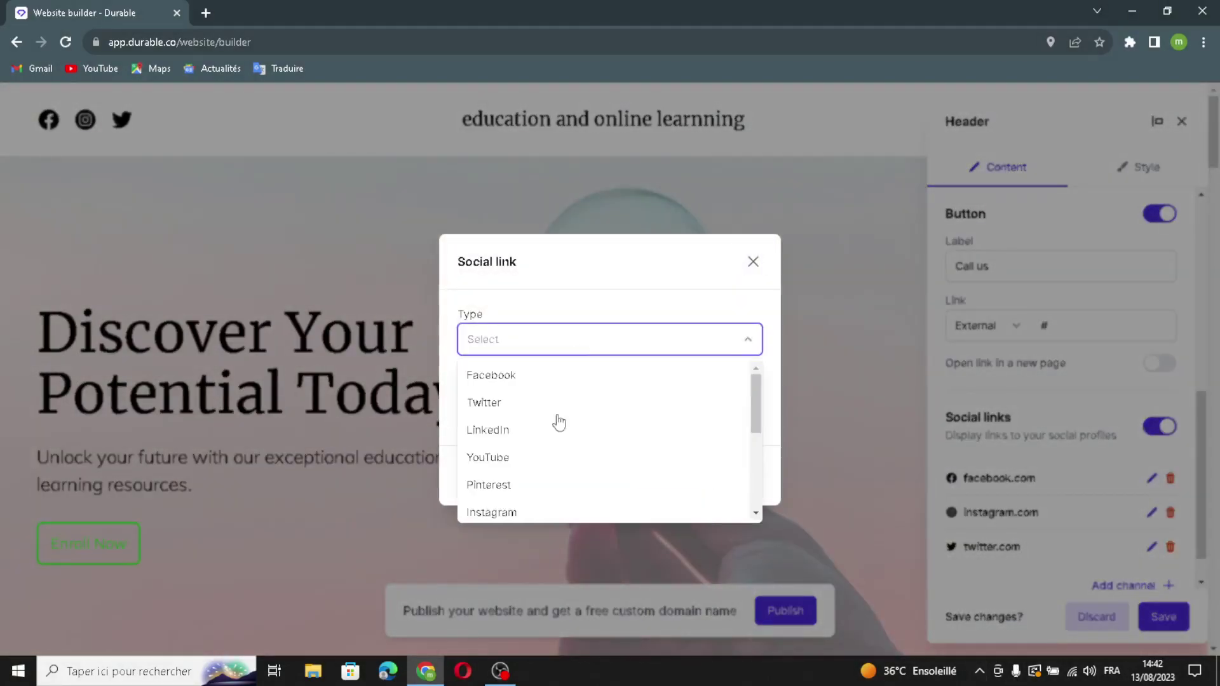
left_click(570, 299)
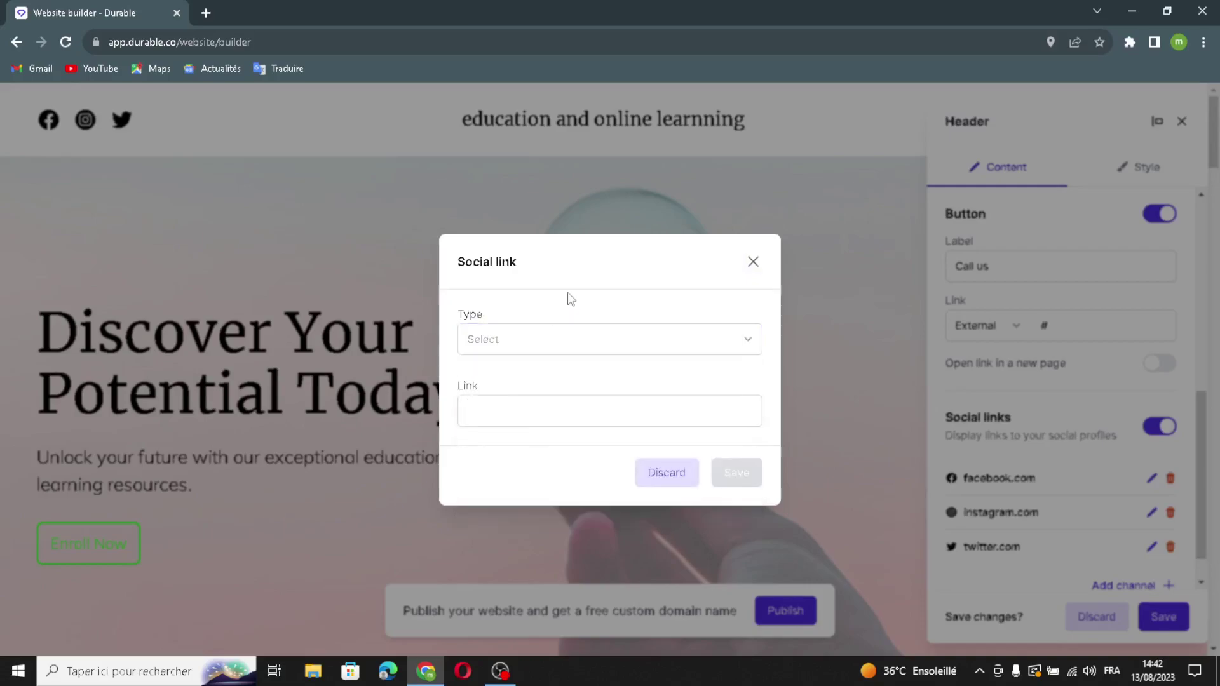
left_click(524, 410)
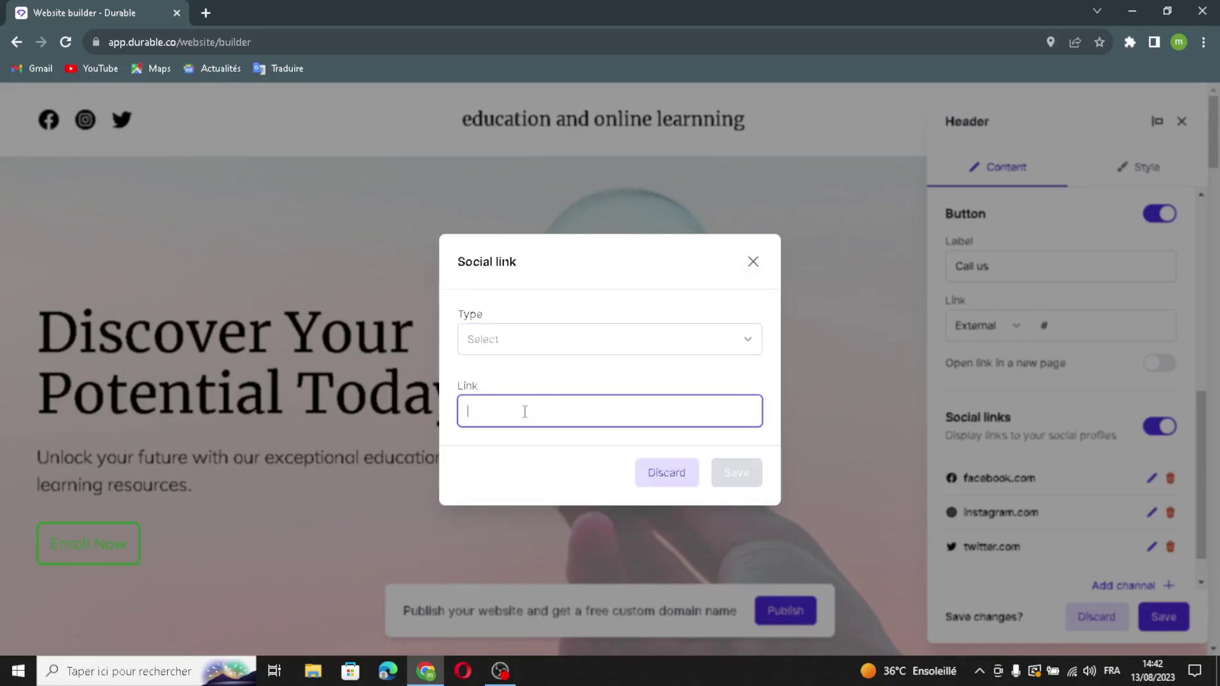
left_click(752, 262)
left_click(1168, 618)
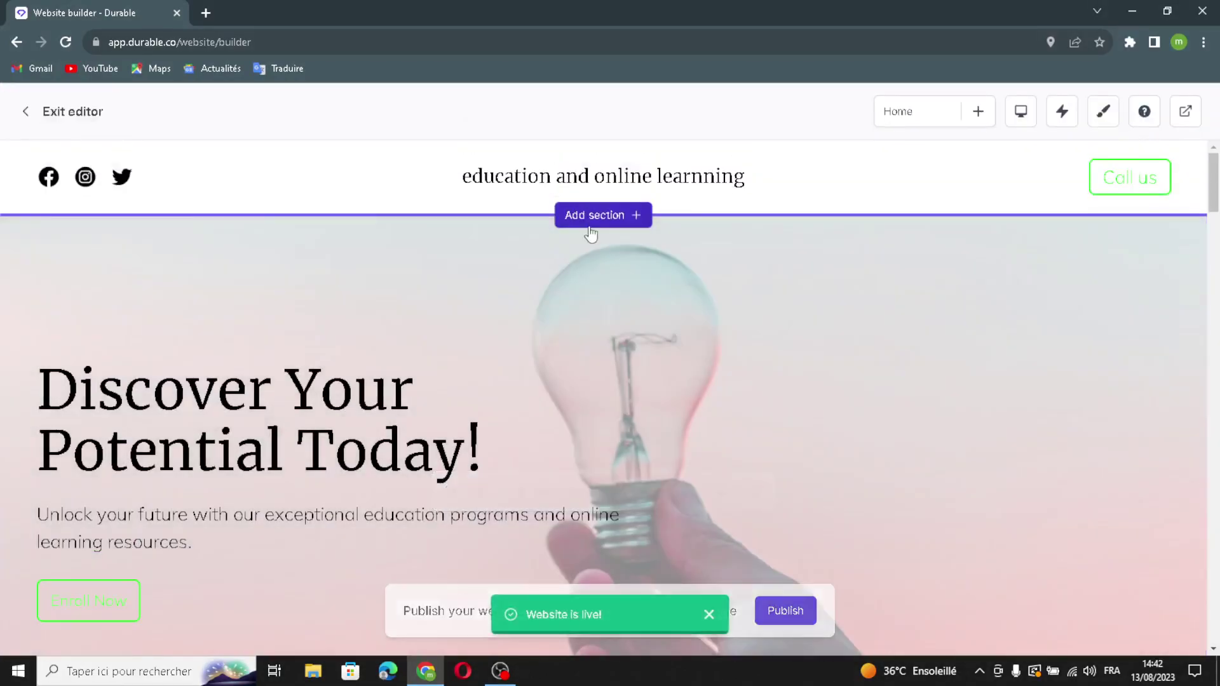
left_click(625, 219)
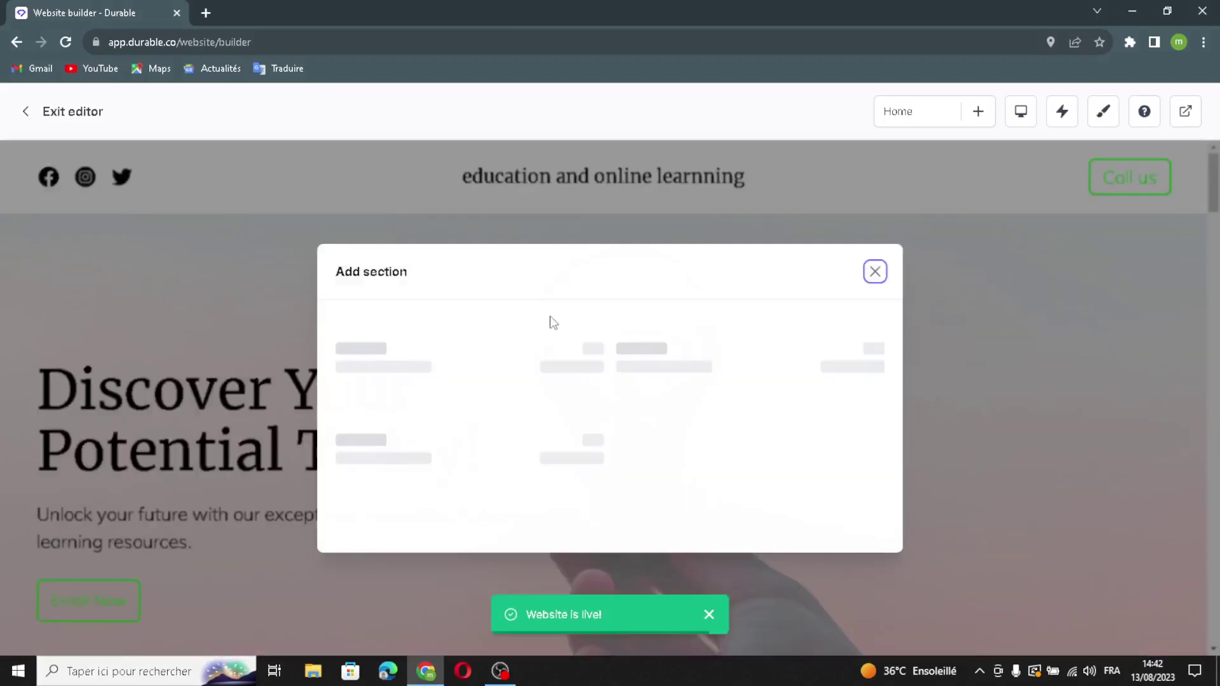
scroll(680, 375, "down", 4)
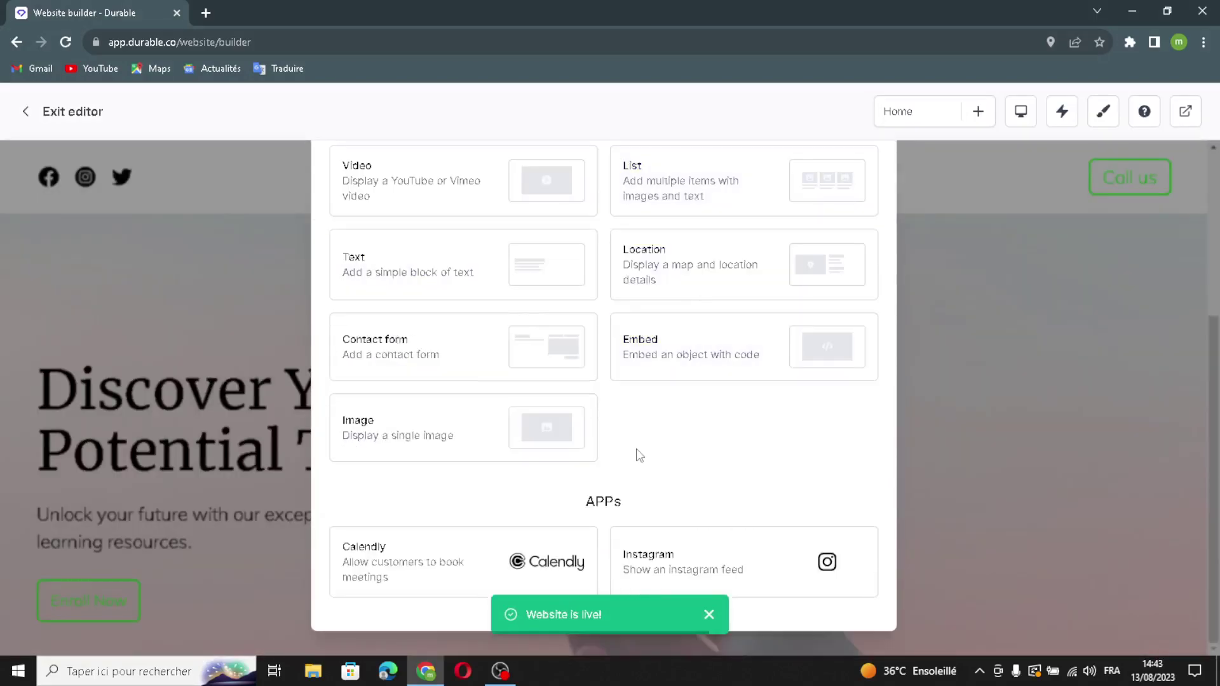
scroll(874, 280, "up", 4)
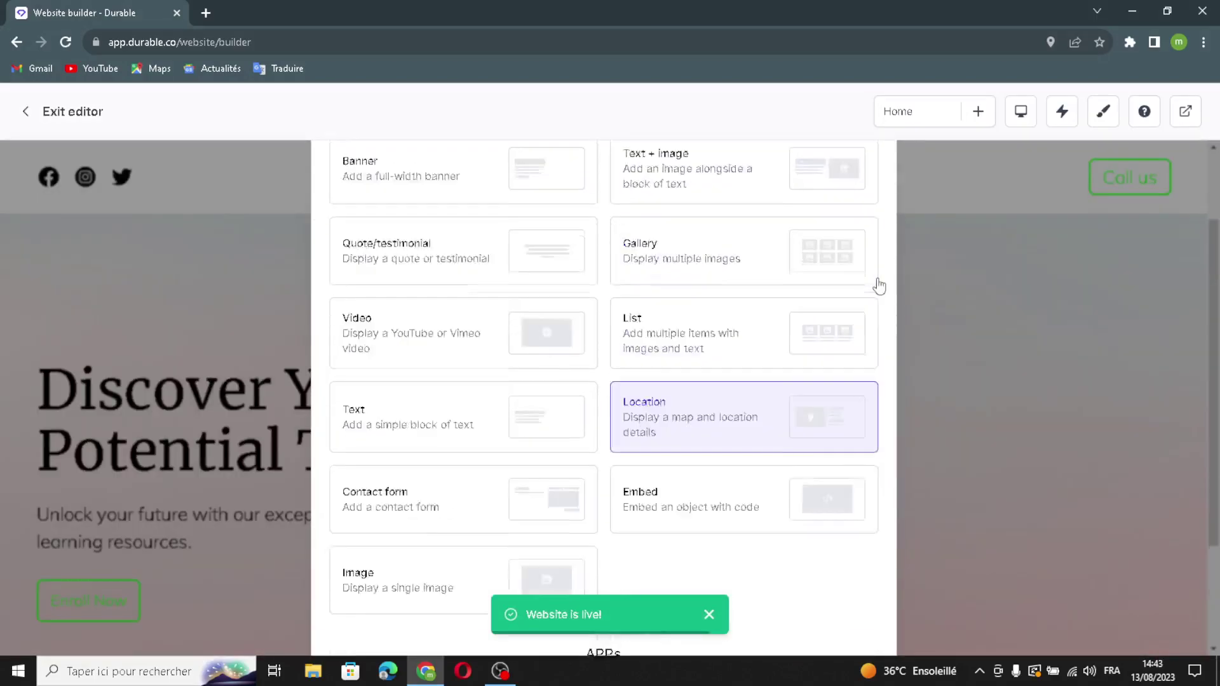
key("Escape")
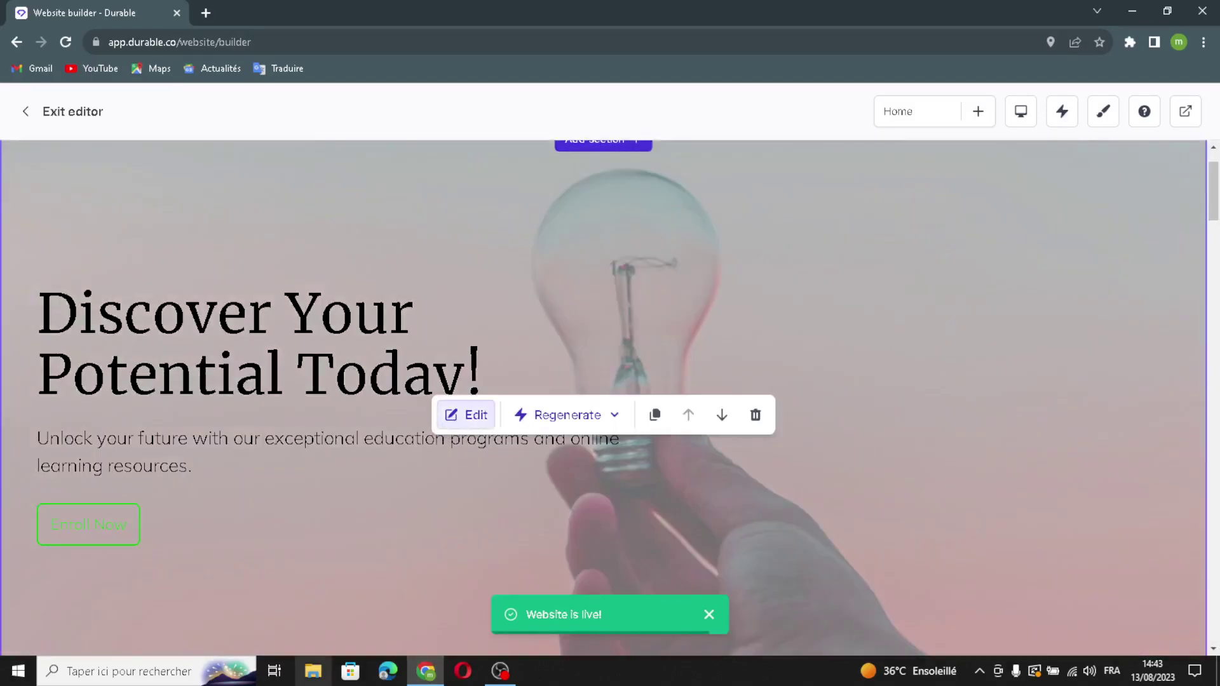
Open the lightbulb banner for editing and regenerate its heading.
left_click(466, 415)
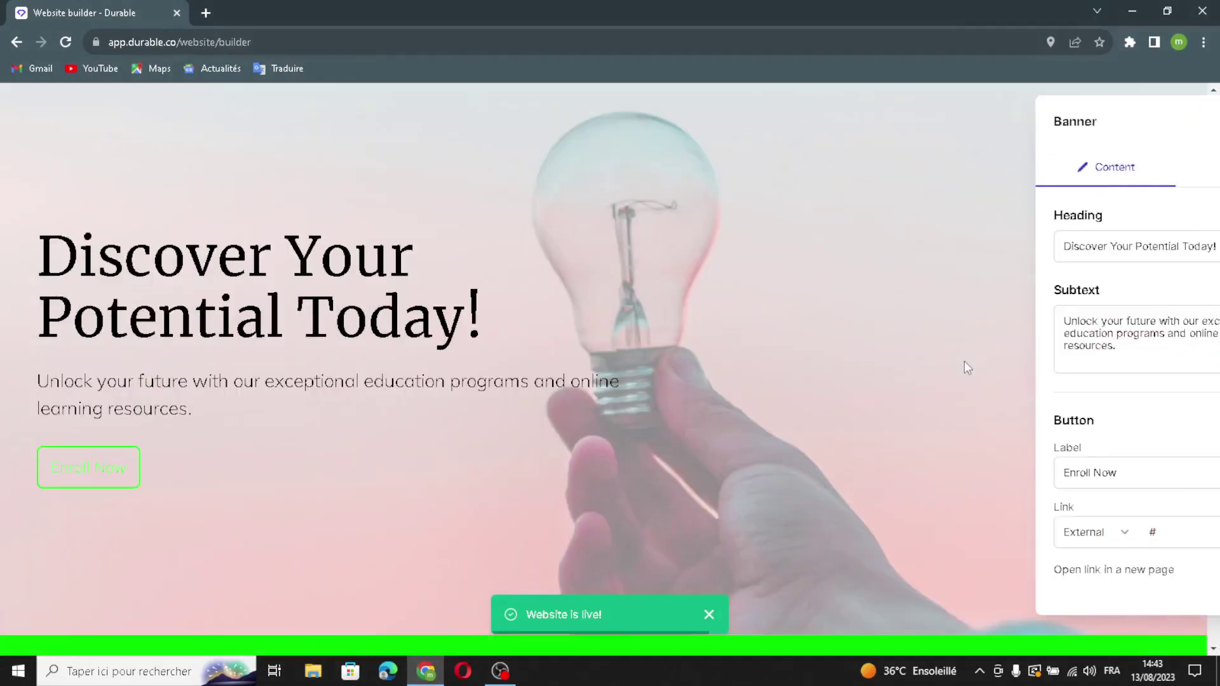
left_click_drag(1104, 246, 850, 299)
left_click(1143, 216)
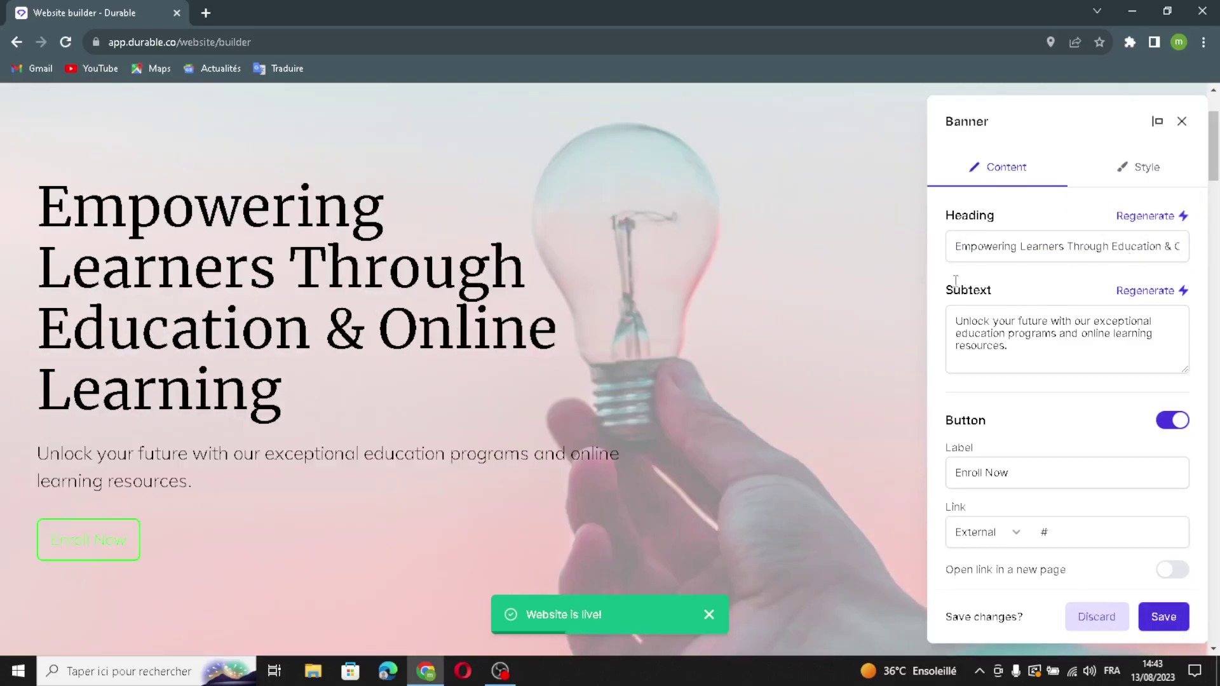
Regenerate the banner's subtext to replace the short introduction with newly generated copy.
left_click_drag(1114, 348, 958, 318)
left_click(1061, 353)
left_click_drag(1061, 354, 945, 321)
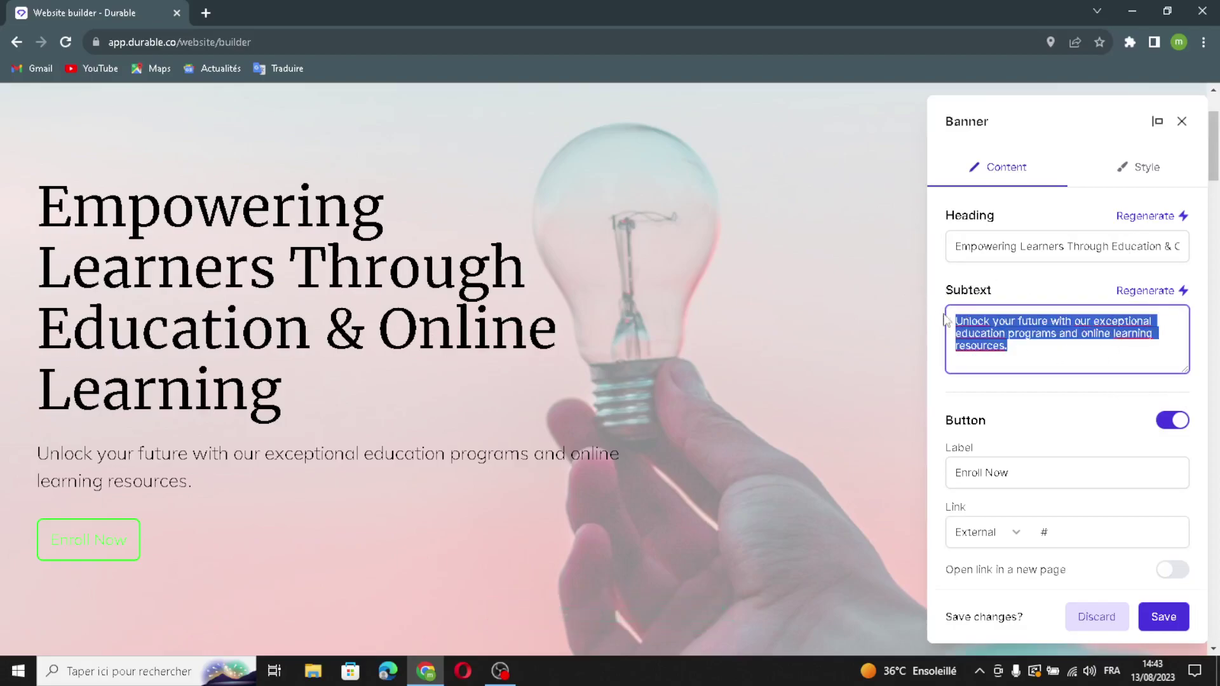
left_click(1044, 347)
left_click(1145, 291)
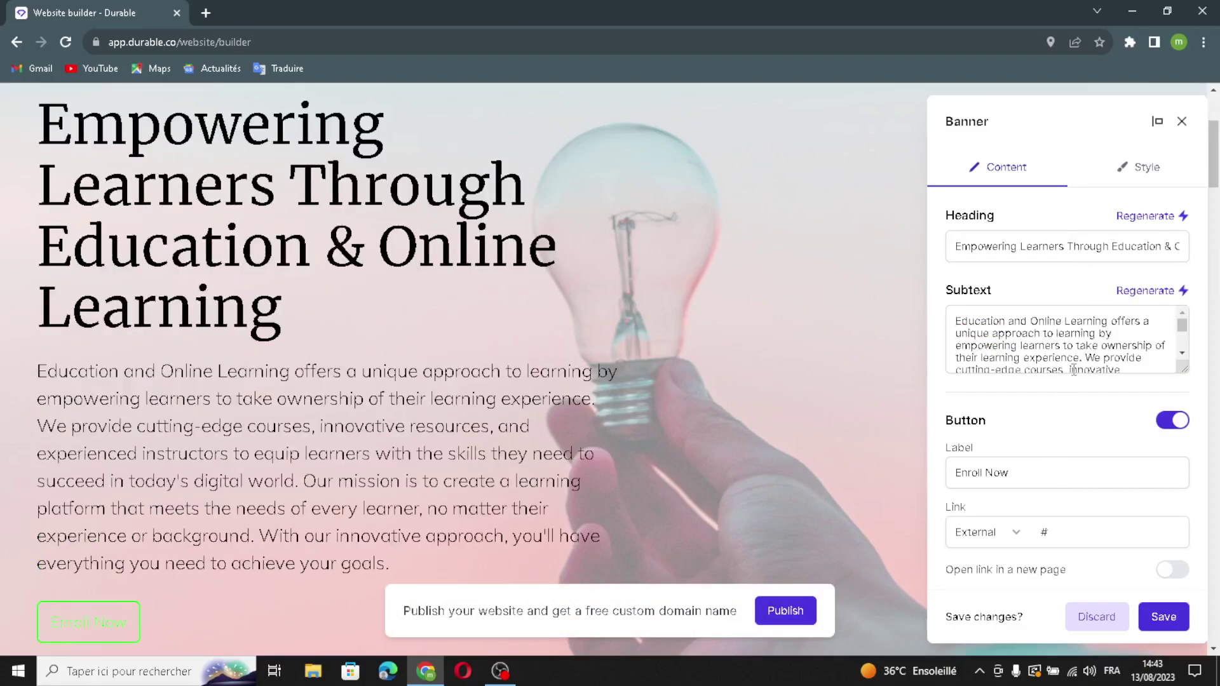
Review the banner button's label and link, keeping "Enroll Now" and "#", and save the banner.
left_click(1037, 470)
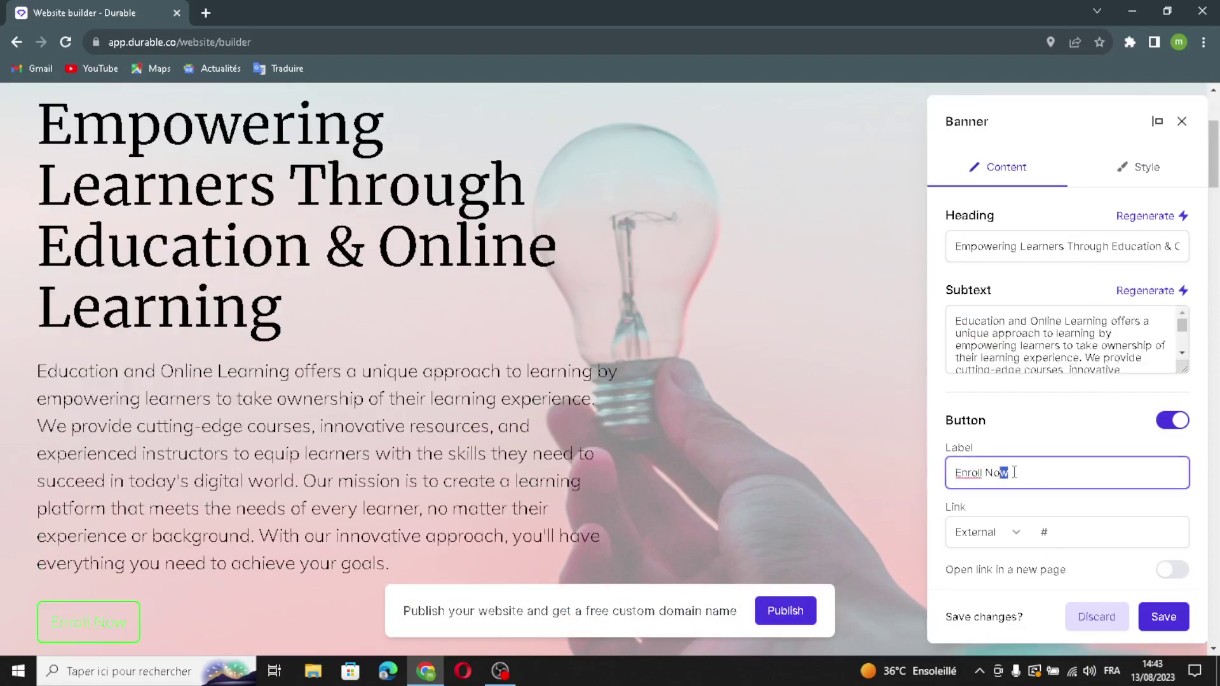
triple_click(1072, 466)
left_click(1072, 465)
left_click(1065, 534)
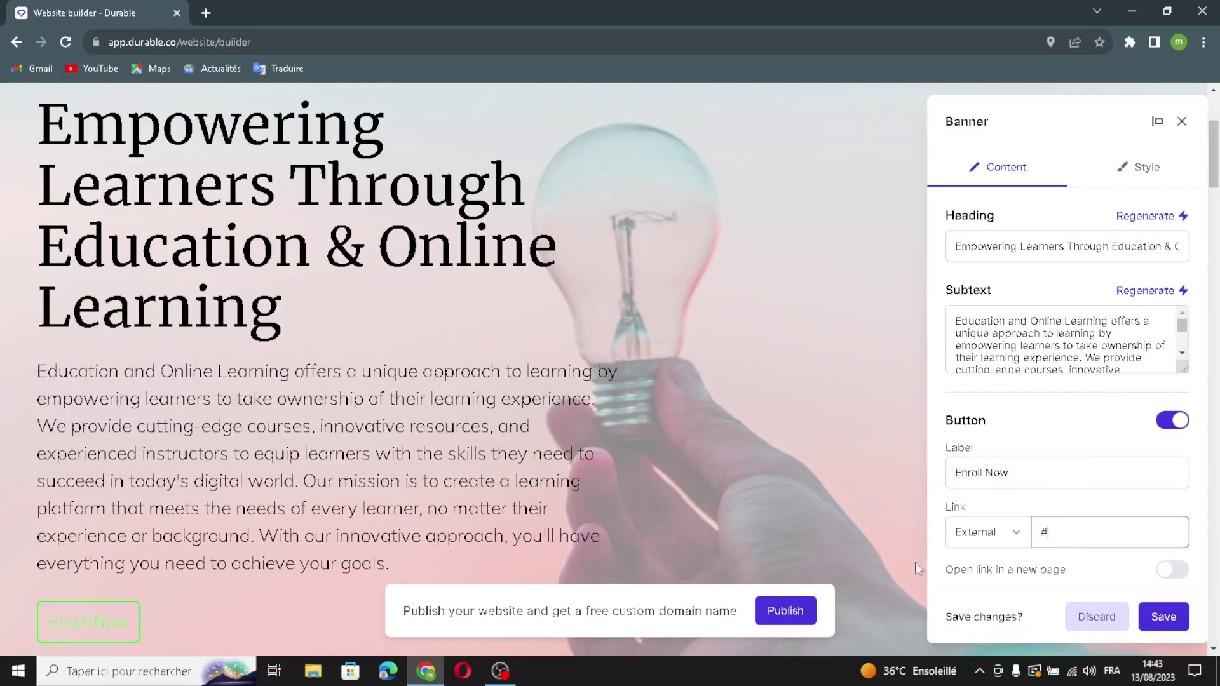
left_click(1164, 624)
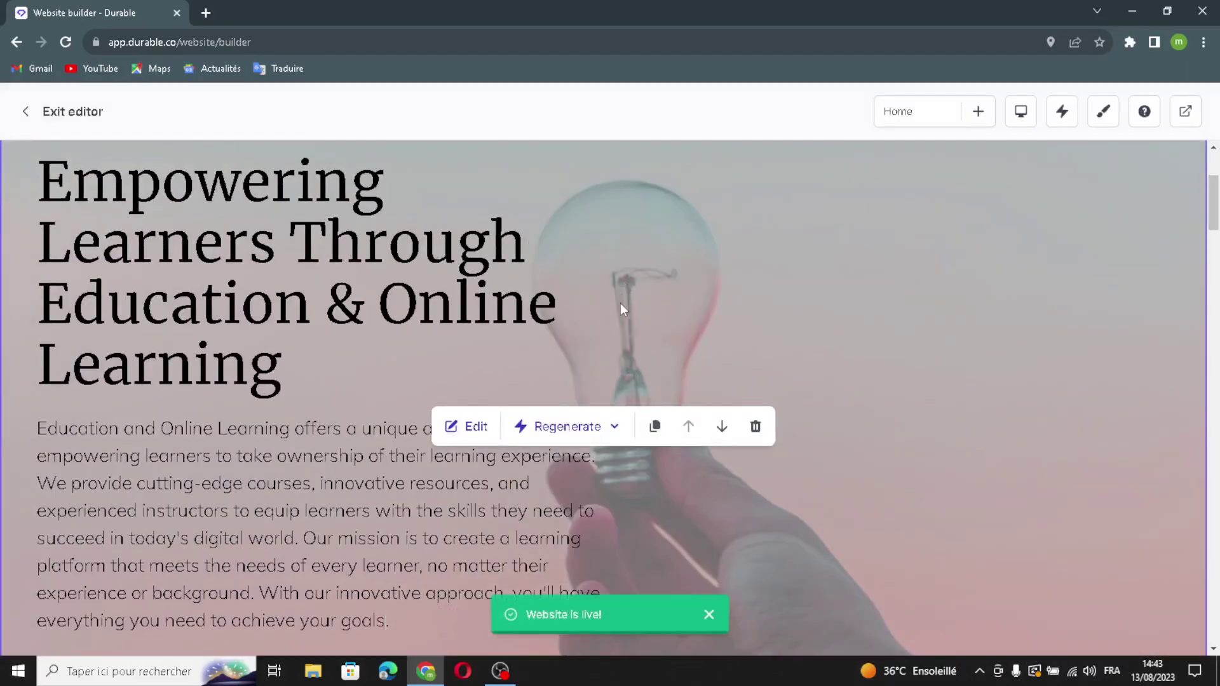
Regenerate the image in the section showing hands on a tablet and save the section.
scroll(603, 407, "down", 6)
scroll(601, 409, "down", 6)
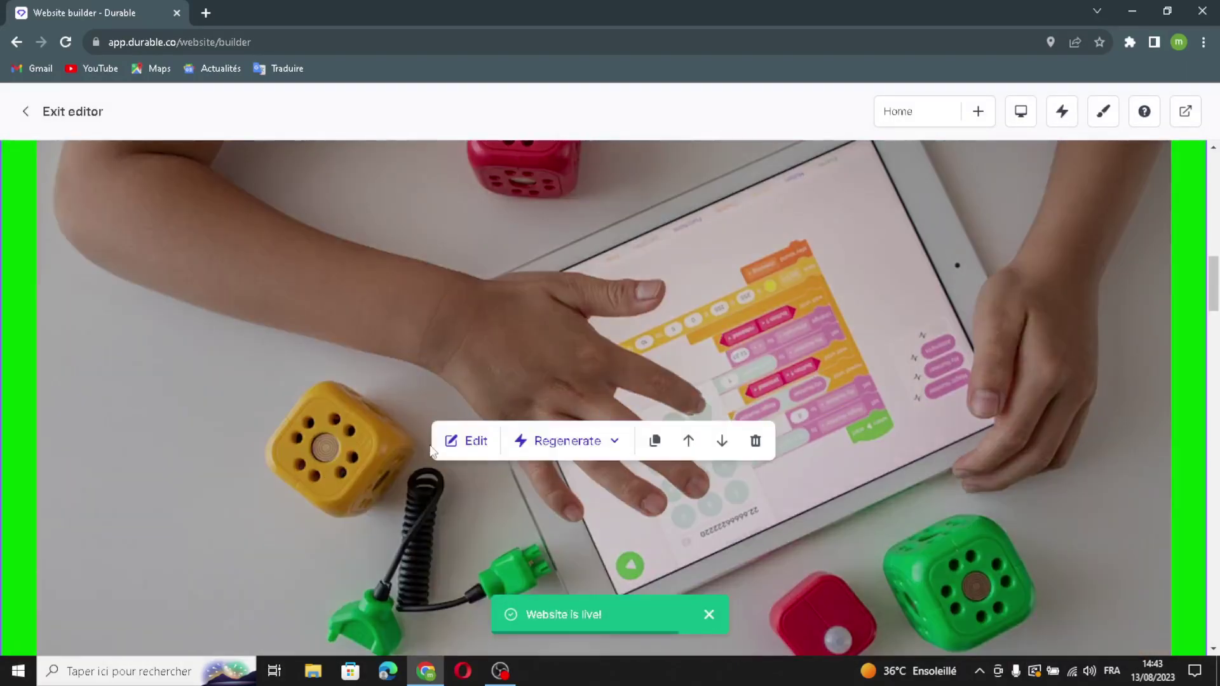
left_click(468, 445)
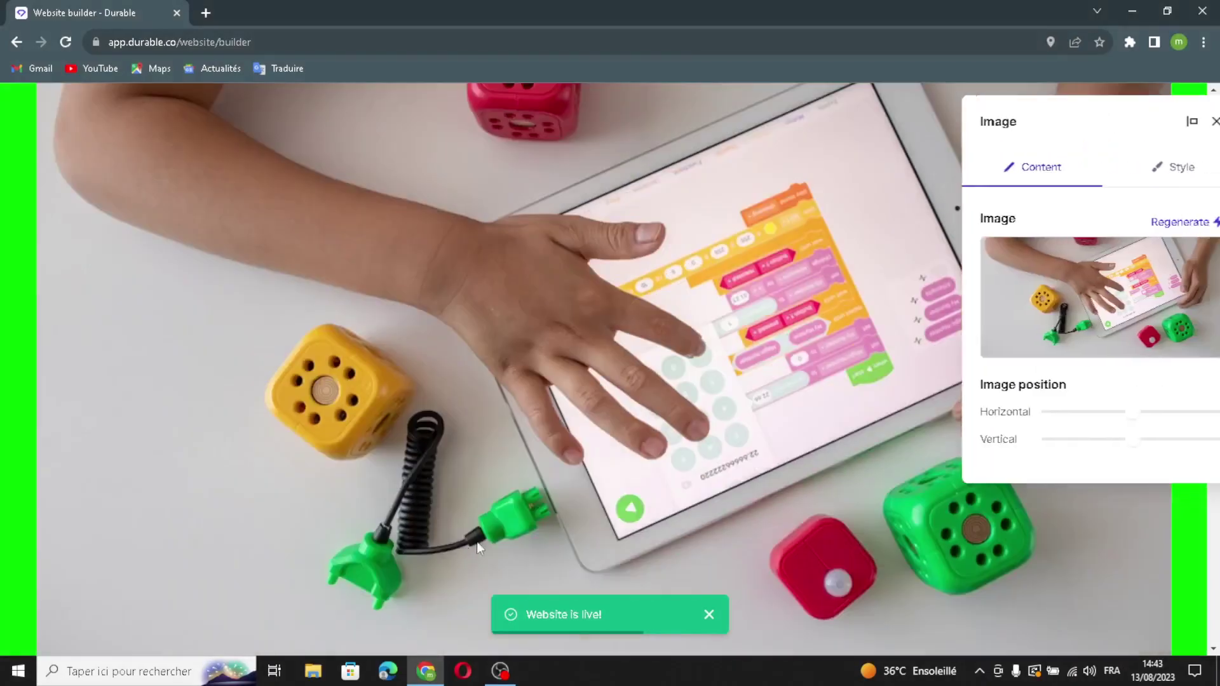
left_click(1142, 223)
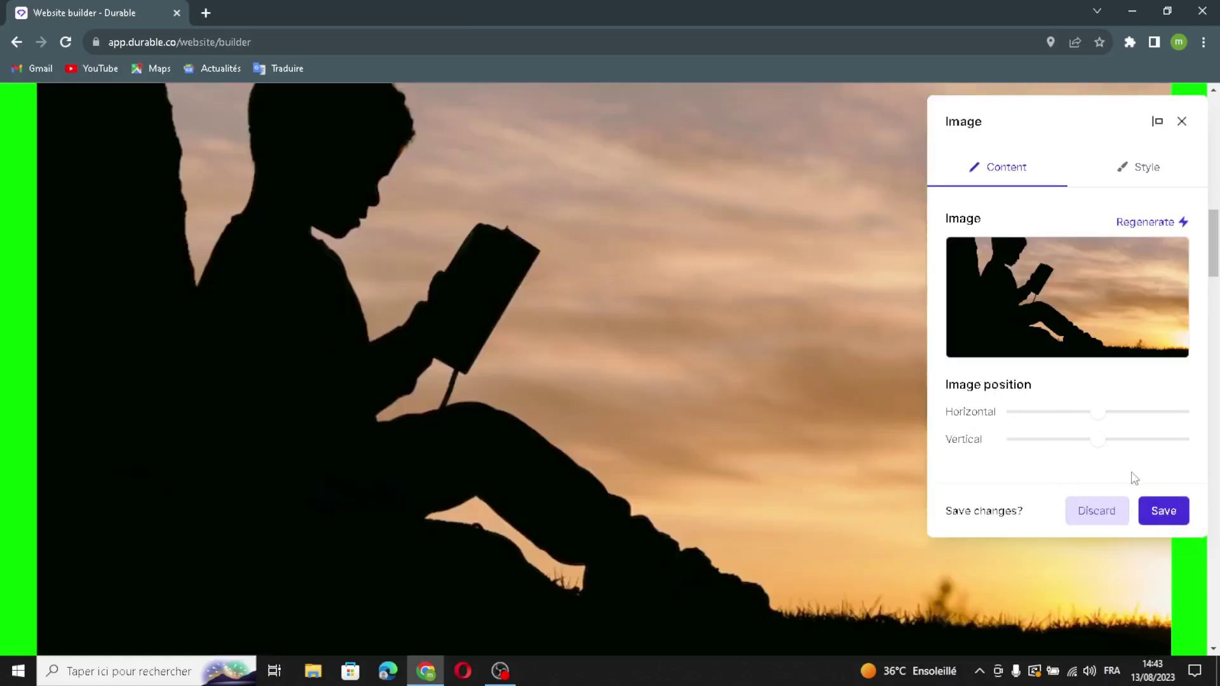
left_click(1164, 508)
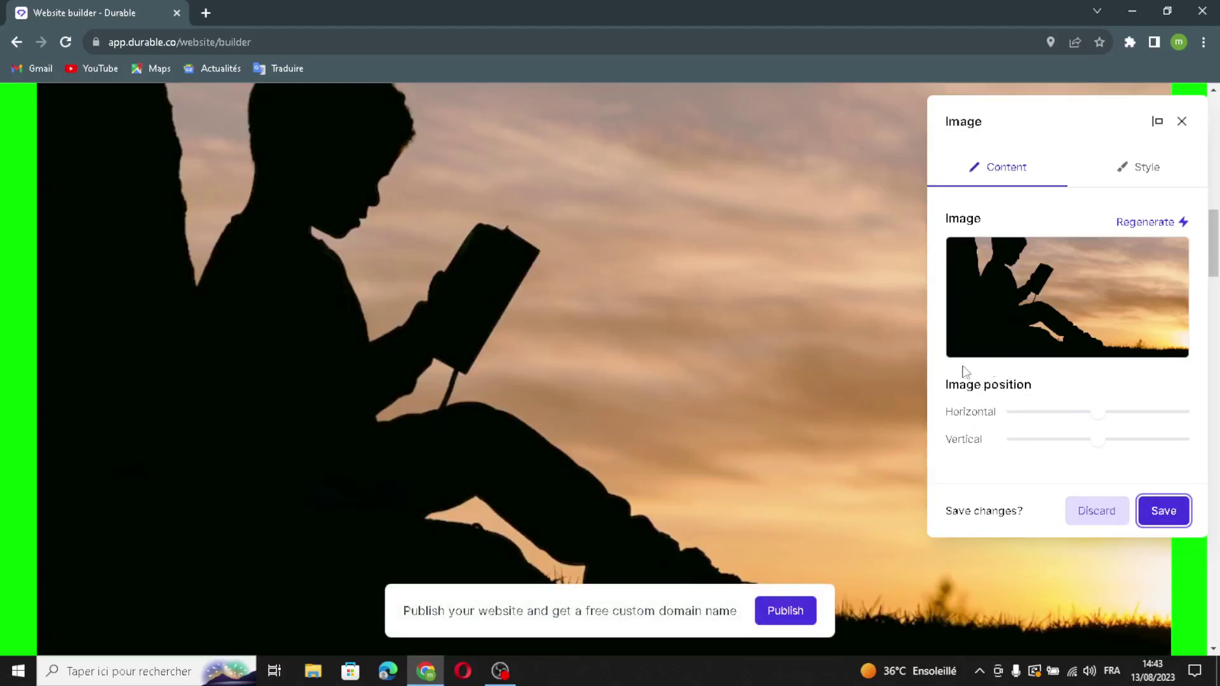
left_click(1158, 512)
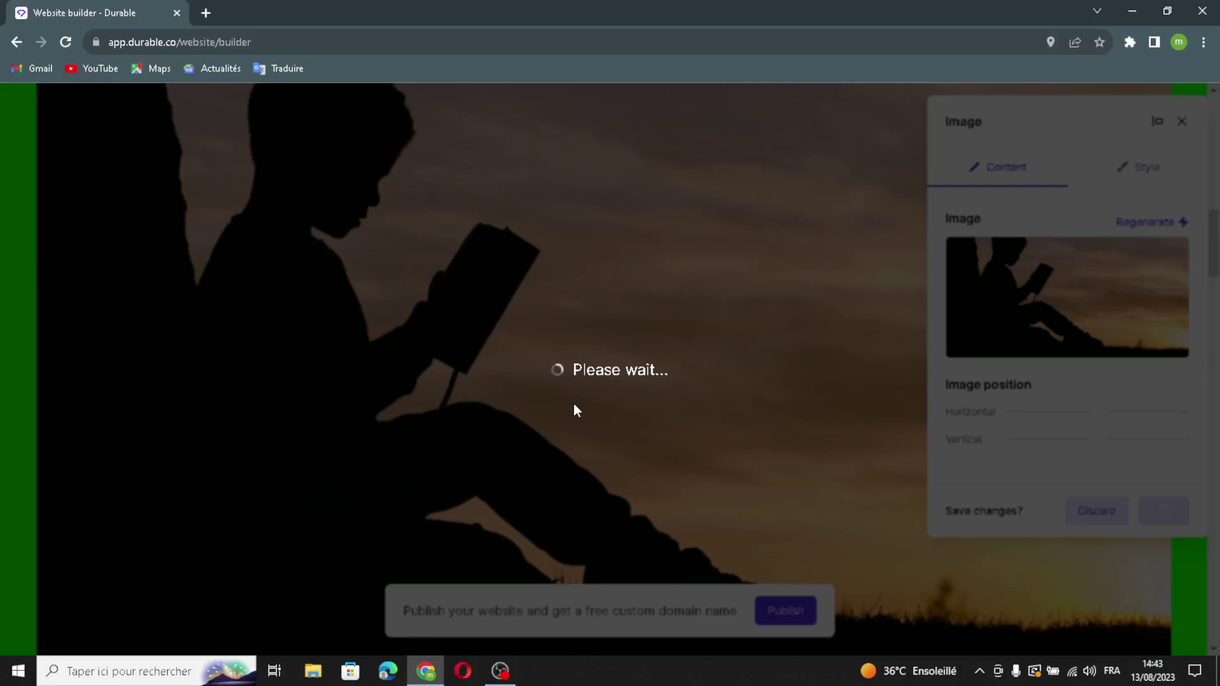
Regenerate the heading and text of the About us section with AI and save it.
scroll(575, 410, "down", 6)
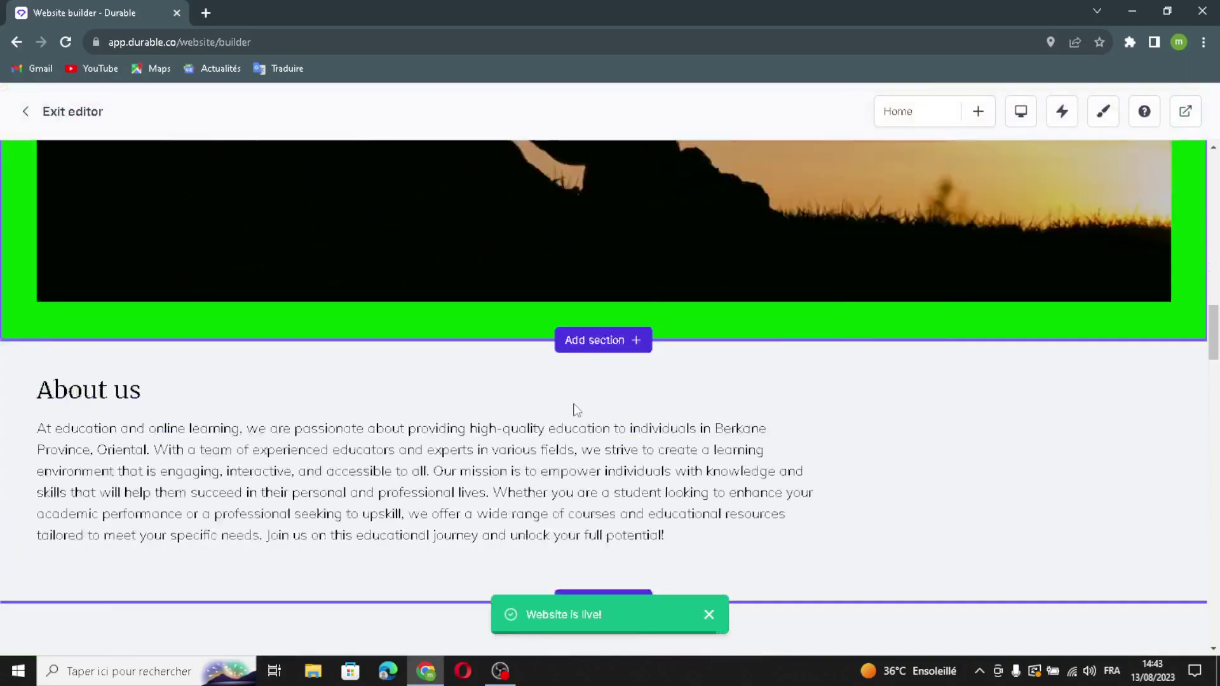
mouse_move(574, 410)
left_click(466, 392)
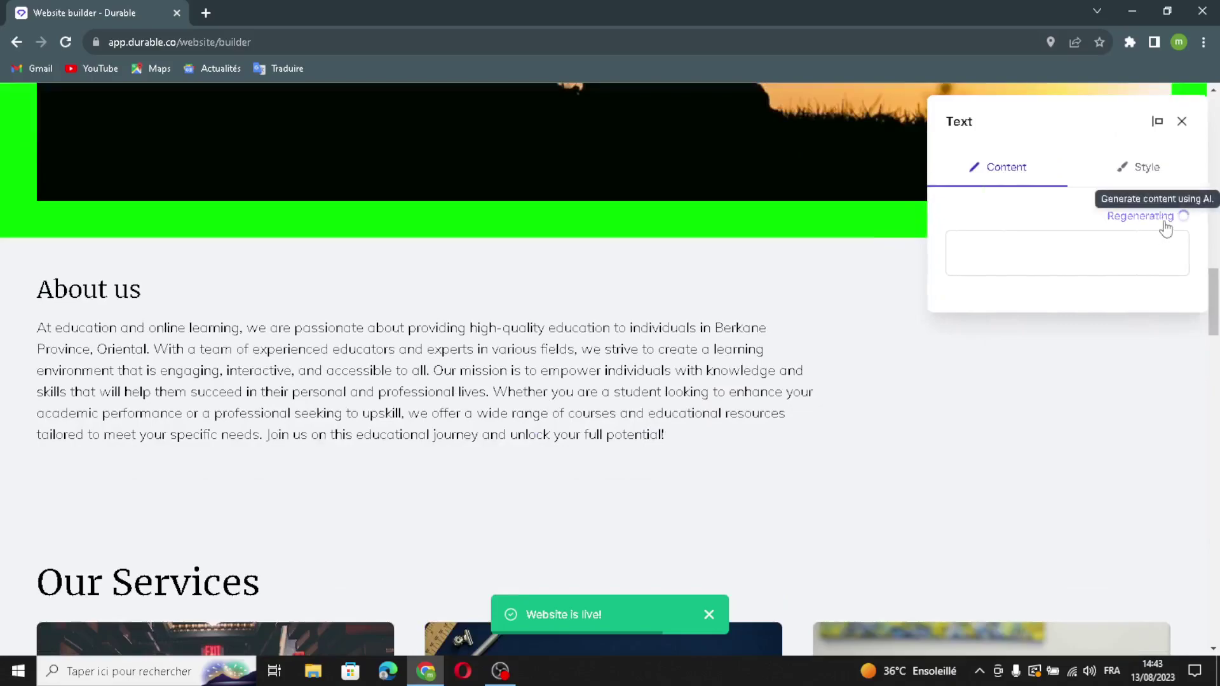
left_click(1164, 219)
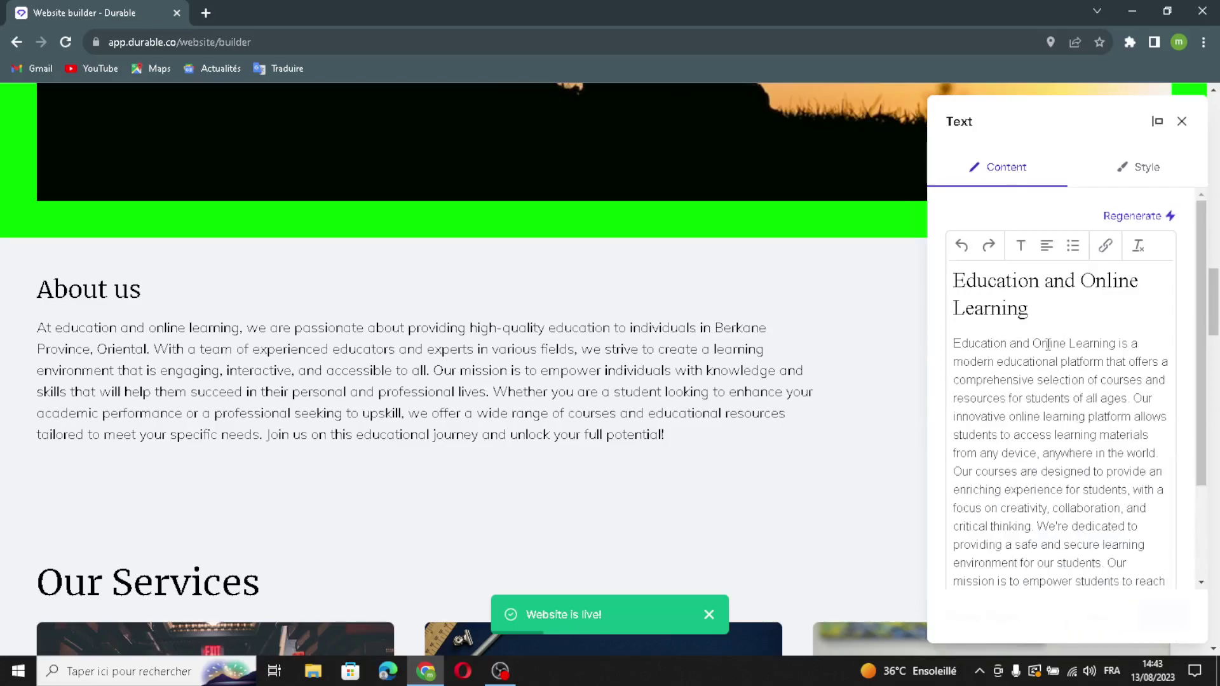
scroll(1054, 459, "down", 2)
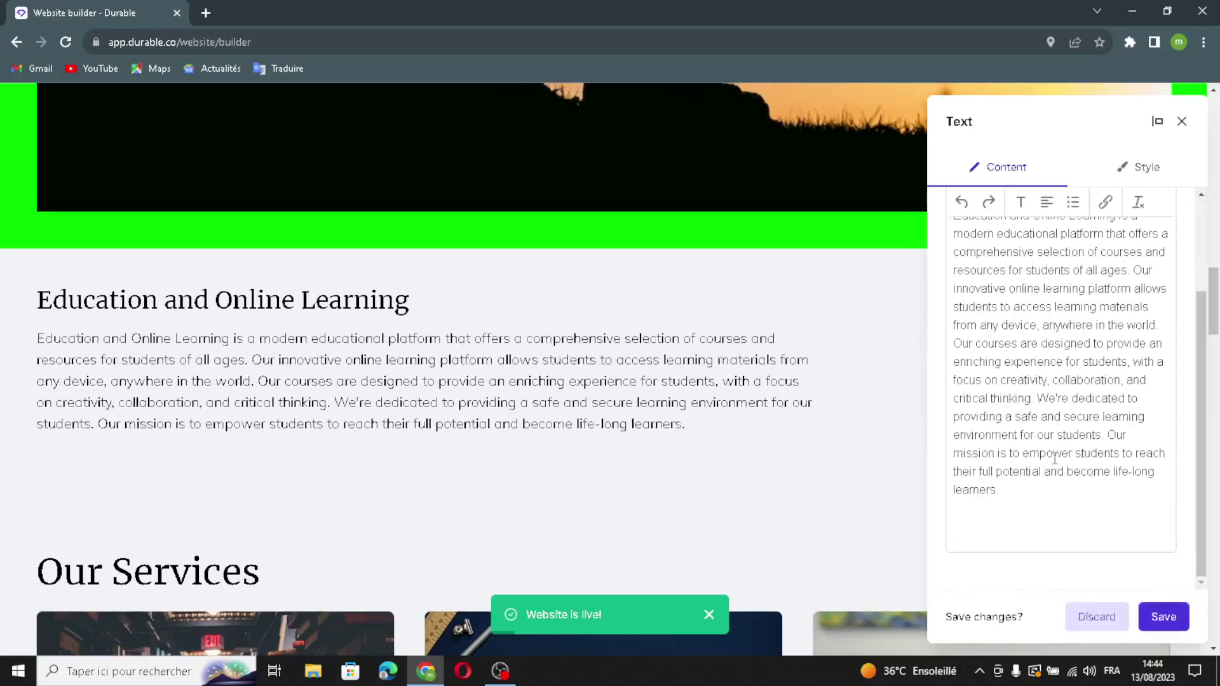
left_click(1163, 616)
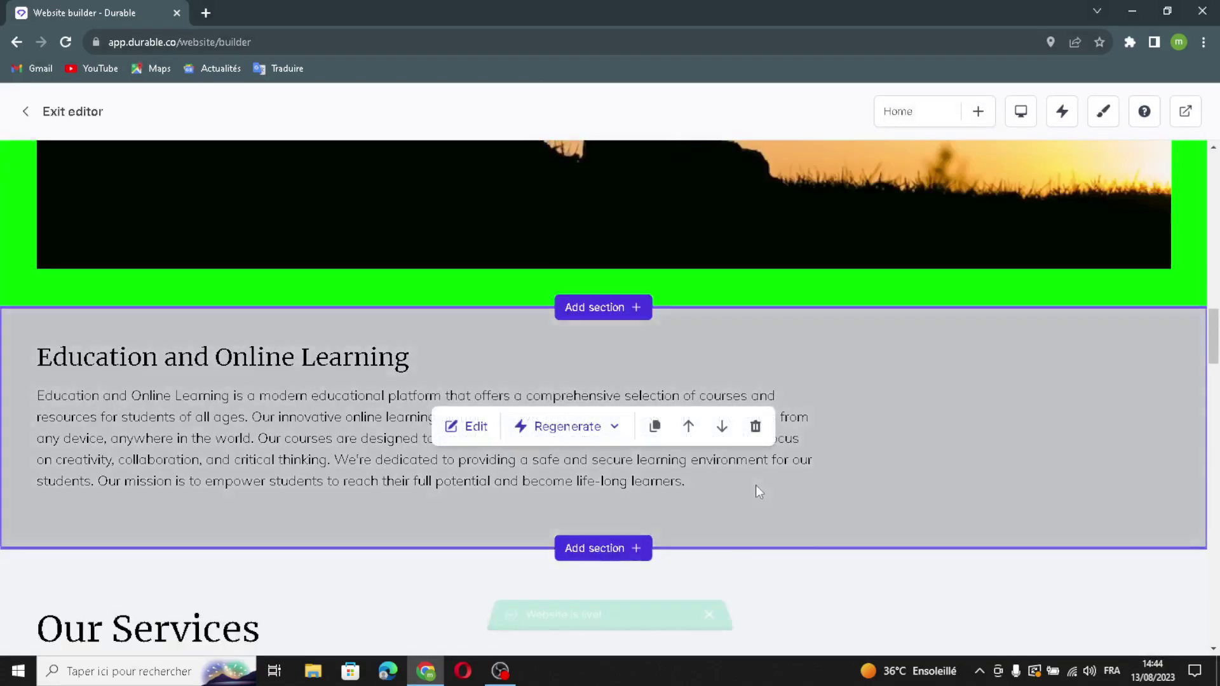
Open the Our Services list for editing and review its heading, display options and list items.
scroll(756, 489, "down", 5)
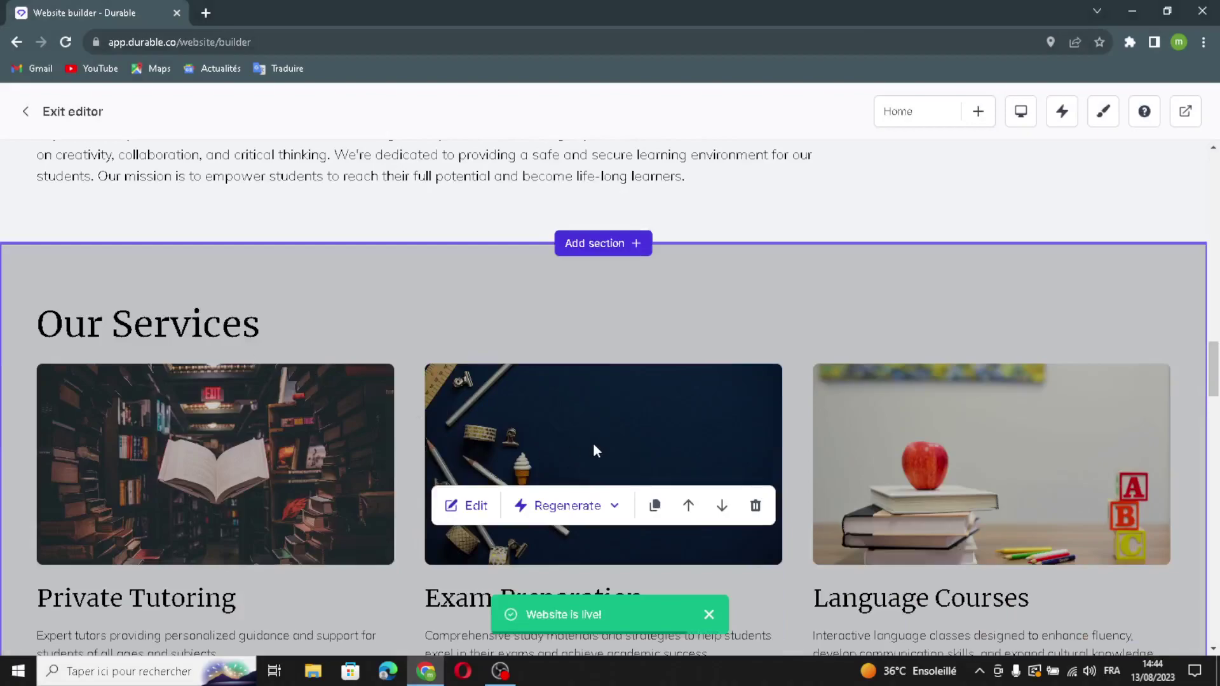
scroll(593, 450, "down", 1)
left_click(467, 429)
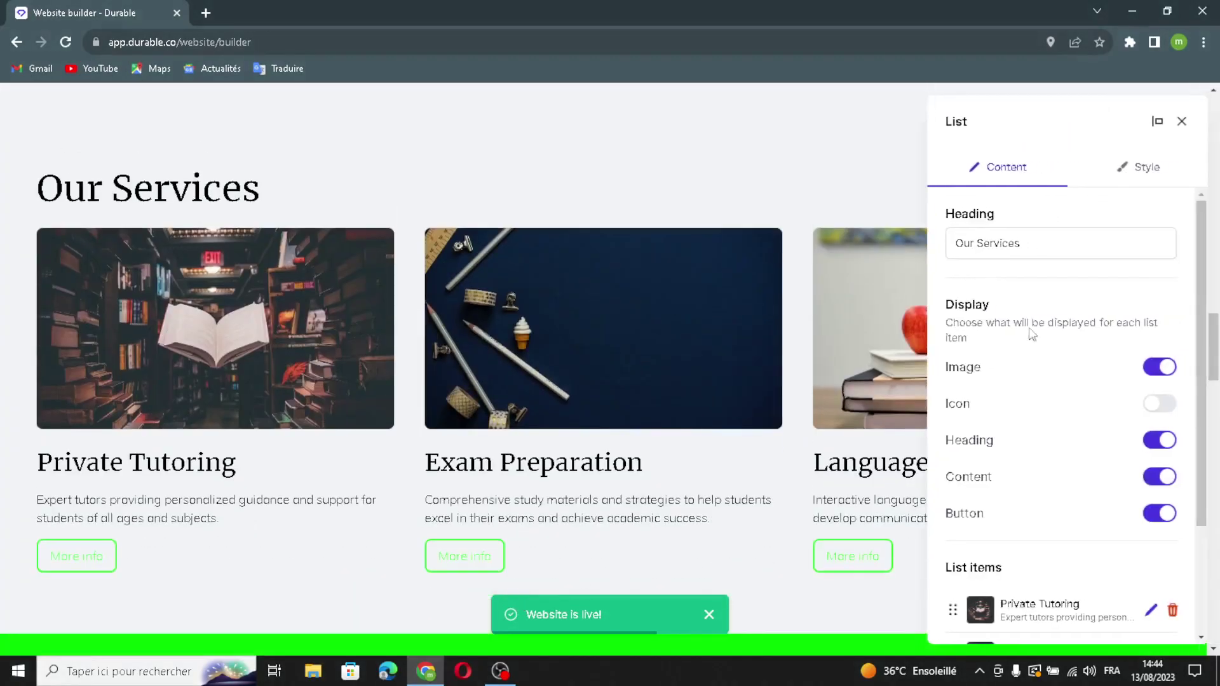
left_click(1058, 254)
left_click_drag(1079, 235, 953, 241)
left_click(1085, 296)
scroll(1017, 343, "down", 2)
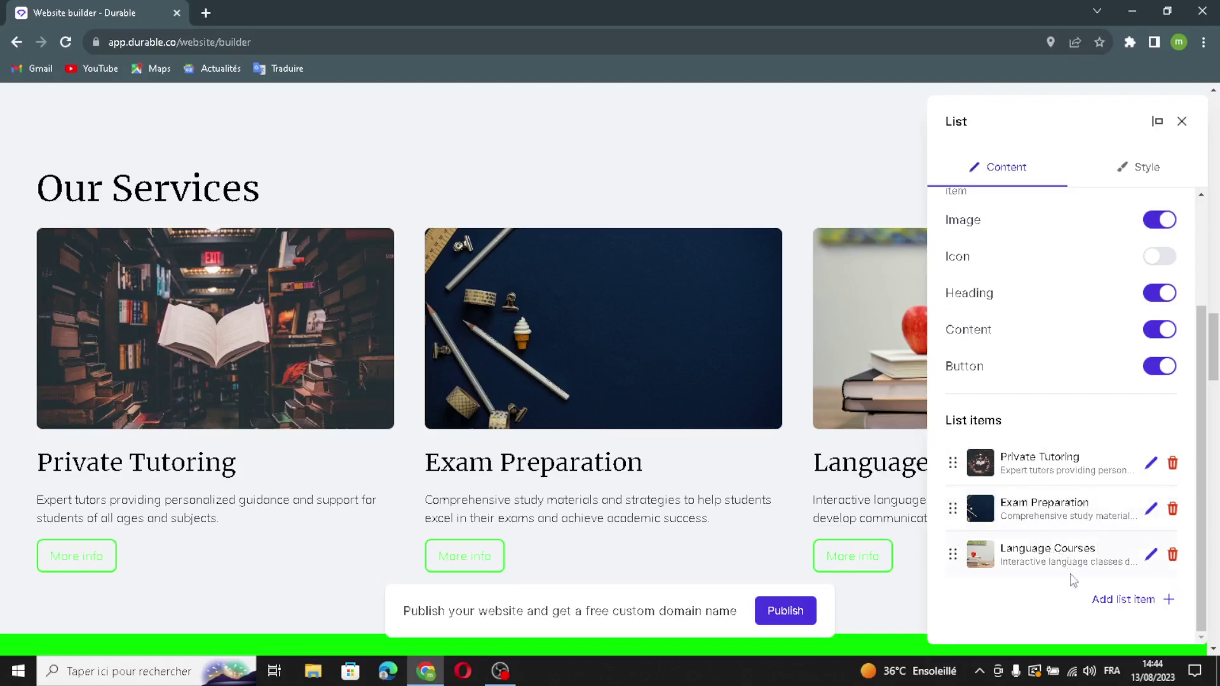
Add a new list item to Our Services and generate its title and content with AI.
left_click(1123, 600)
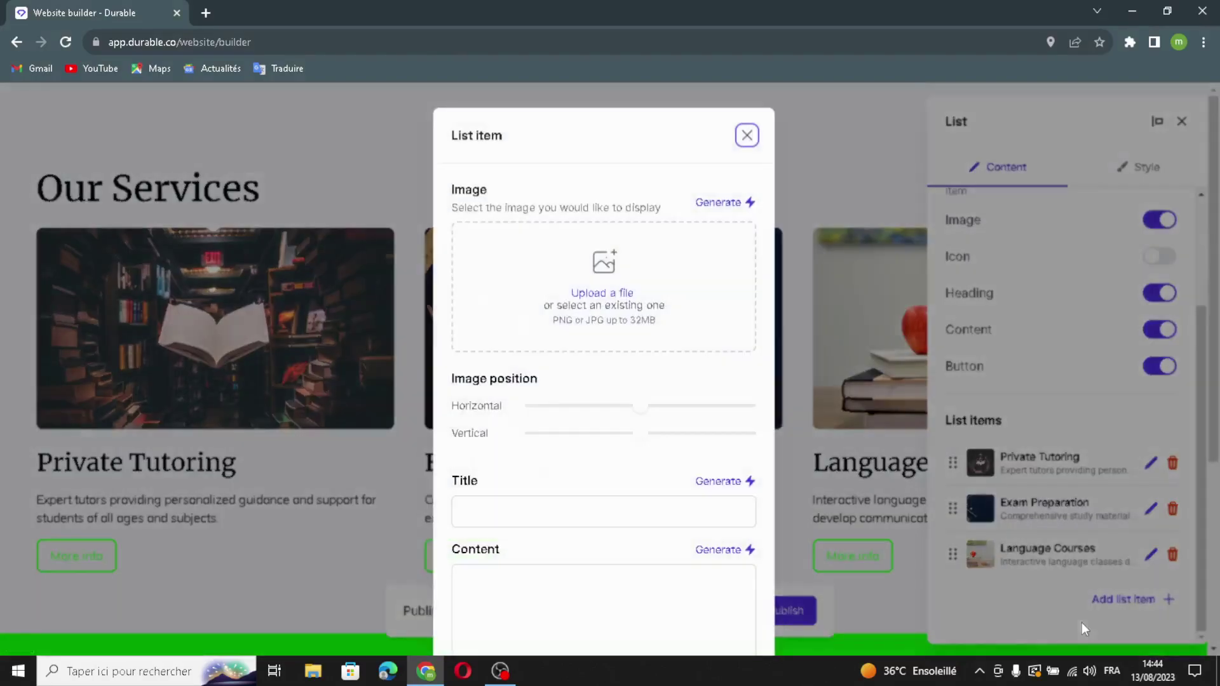
left_click(524, 510)
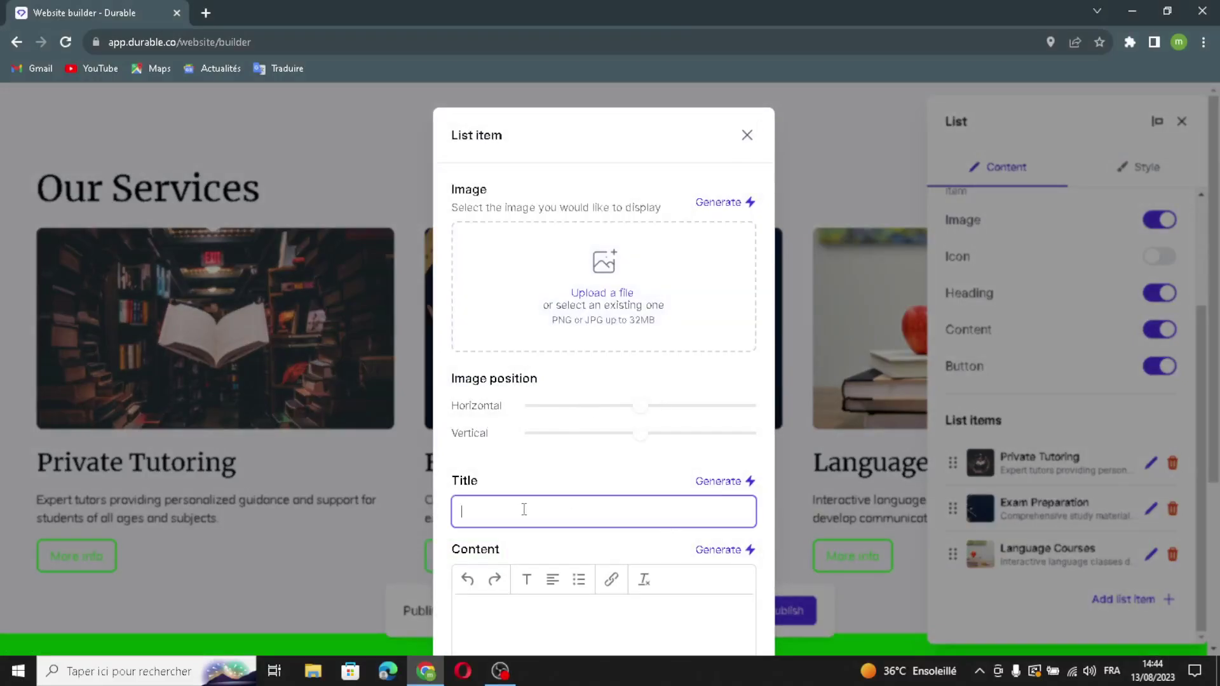
left_click(721, 480)
scroll(705, 518, "down", 1)
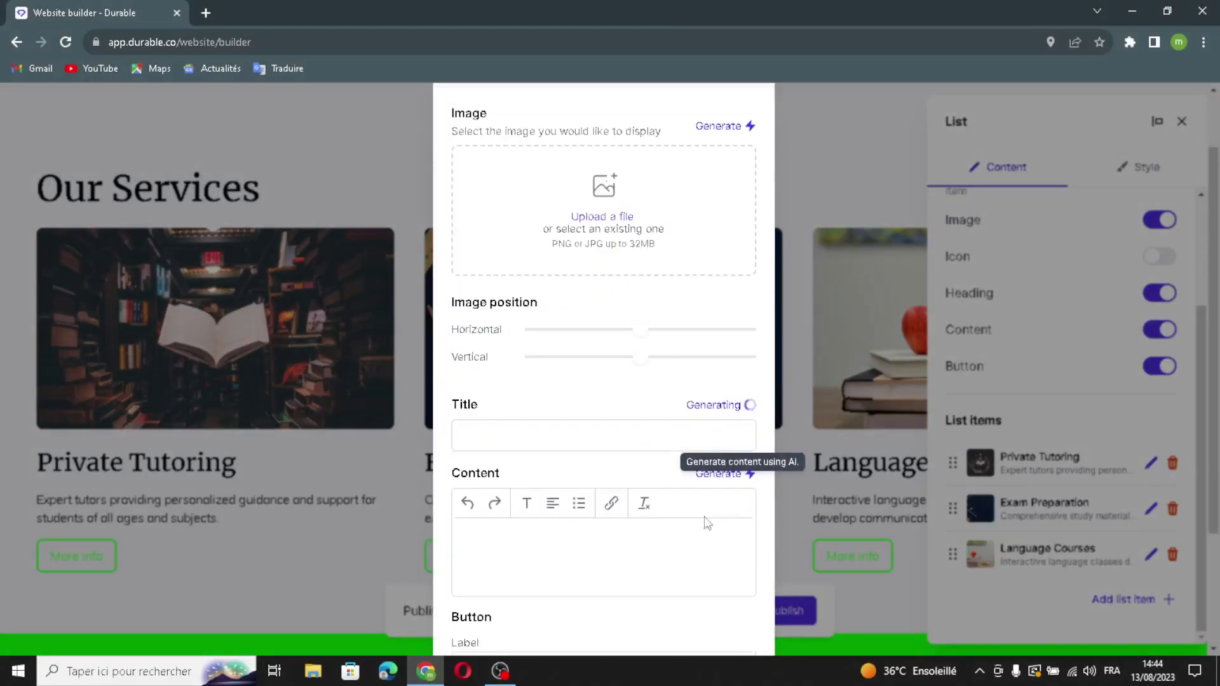
scroll(731, 492, "down", 2)
left_click(727, 322)
Leave the new service's button label and link empty, and save the item and the Our Services list.
left_click(486, 516)
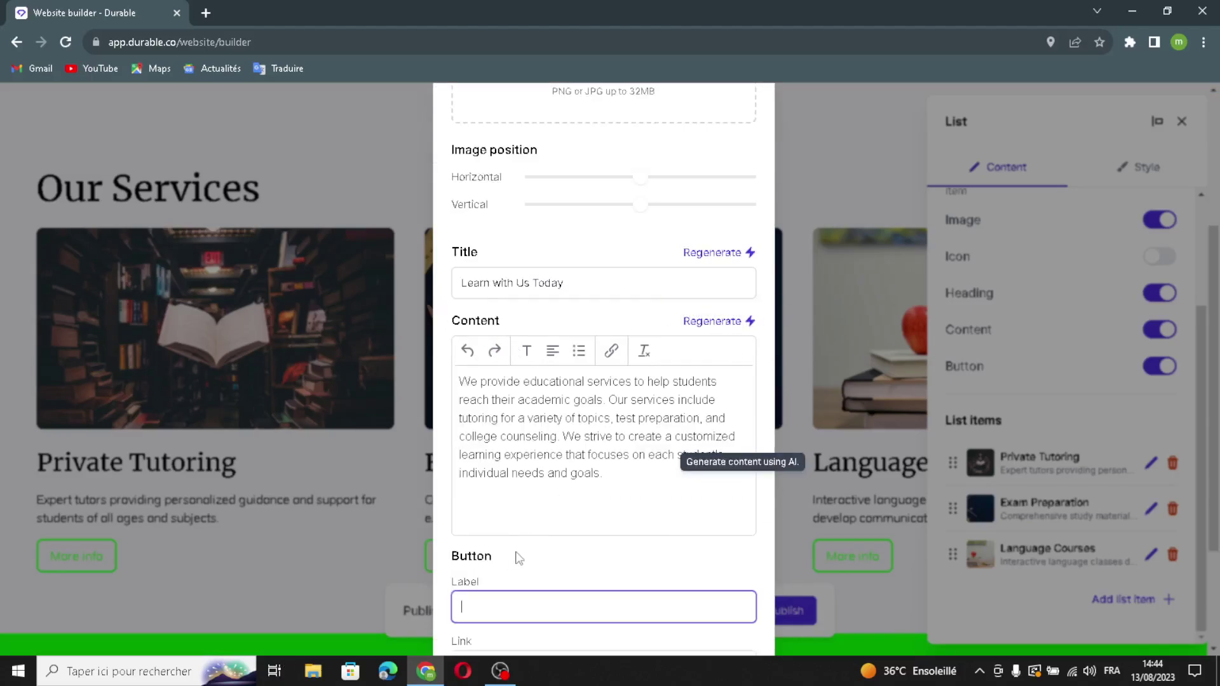
scroll(513, 561, "down", 3)
left_click(422, 484)
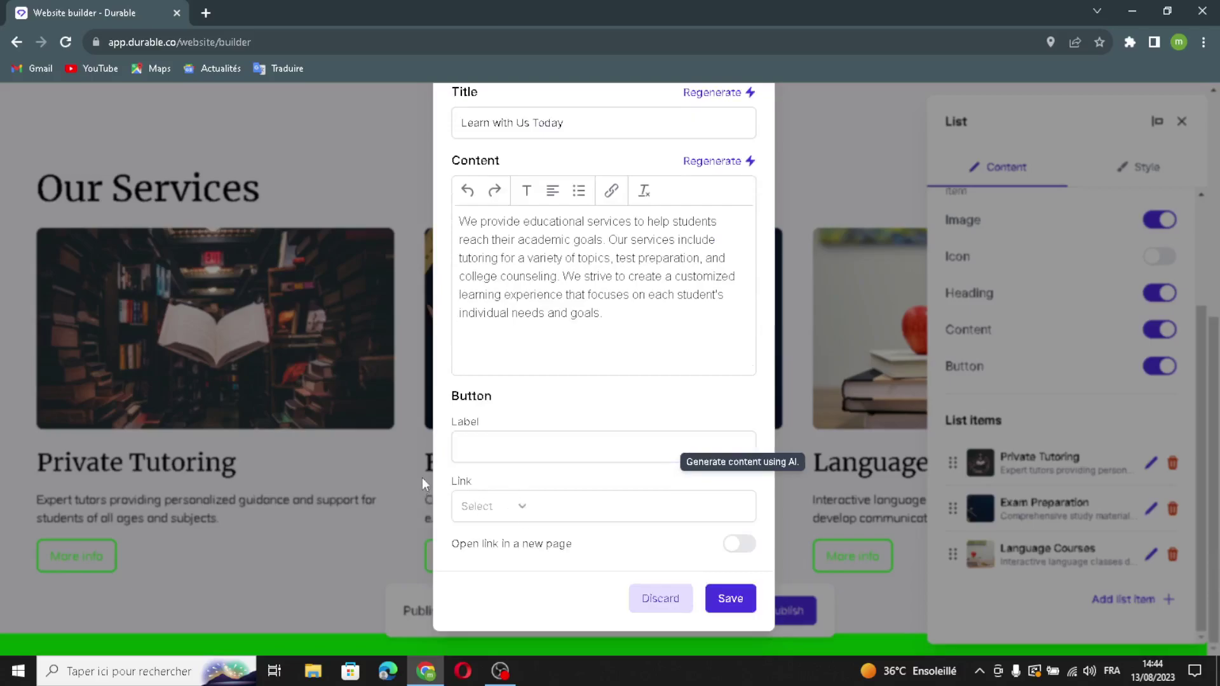
left_click(728, 597)
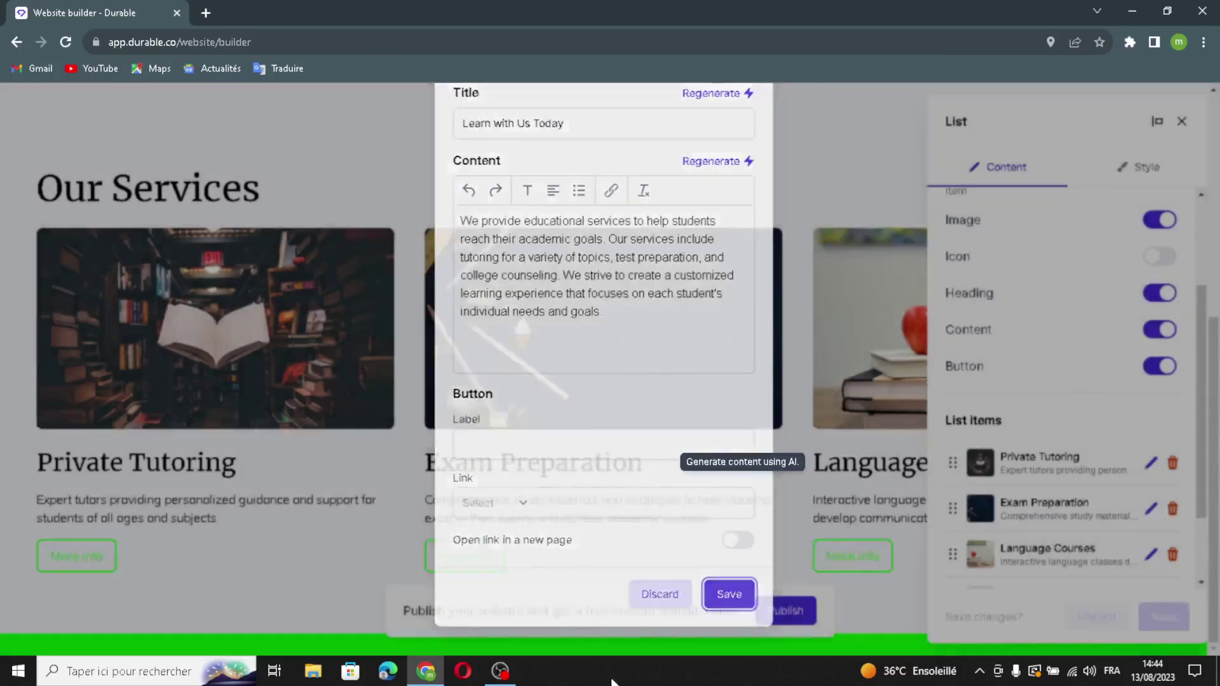
left_click(1161, 626)
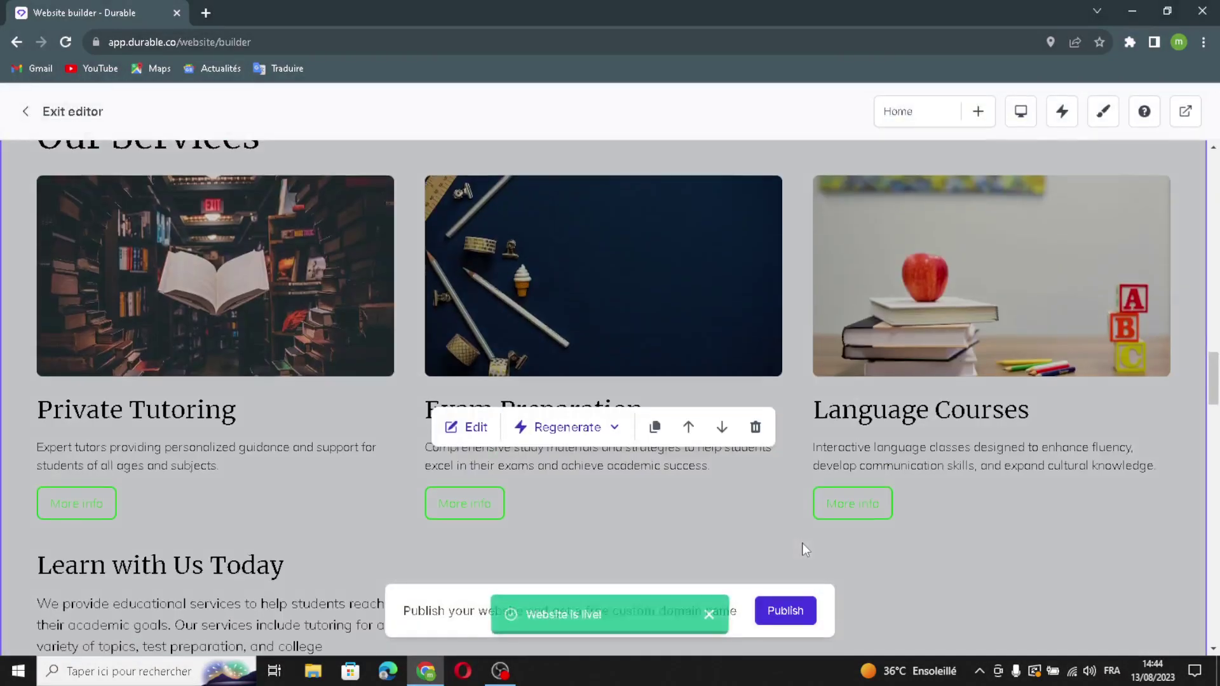
Add a testimonial with an AI-generated quote and author name but no image to the green testimonials section, and save the section.
scroll(802, 543, "down", 7)
scroll(802, 548, "down", 2)
scroll(802, 547, "up", 8)
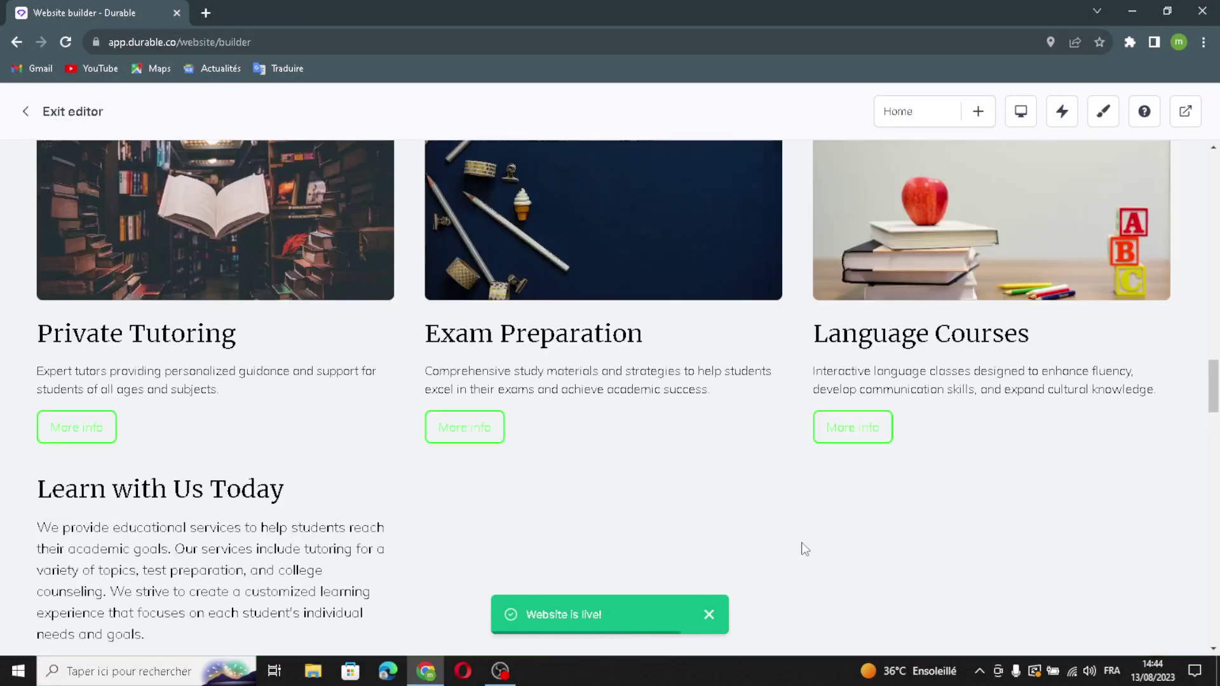
scroll(758, 581, "down", 8)
scroll(521, 474, "down", 1)
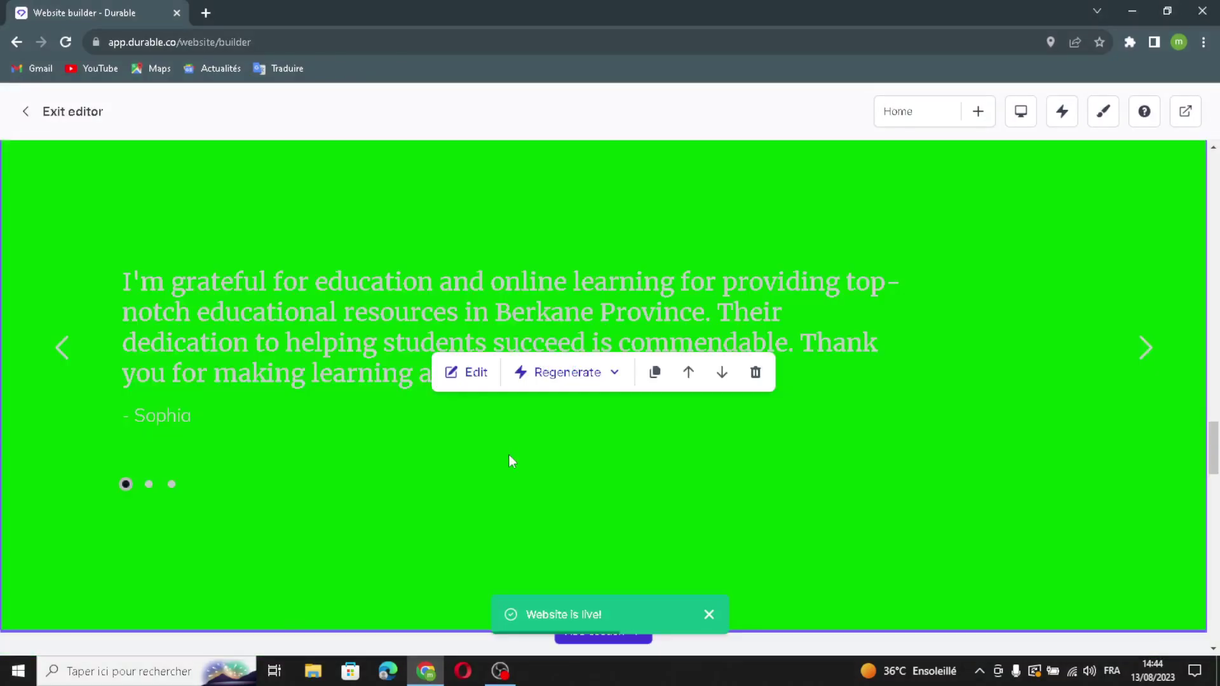
left_click(467, 373)
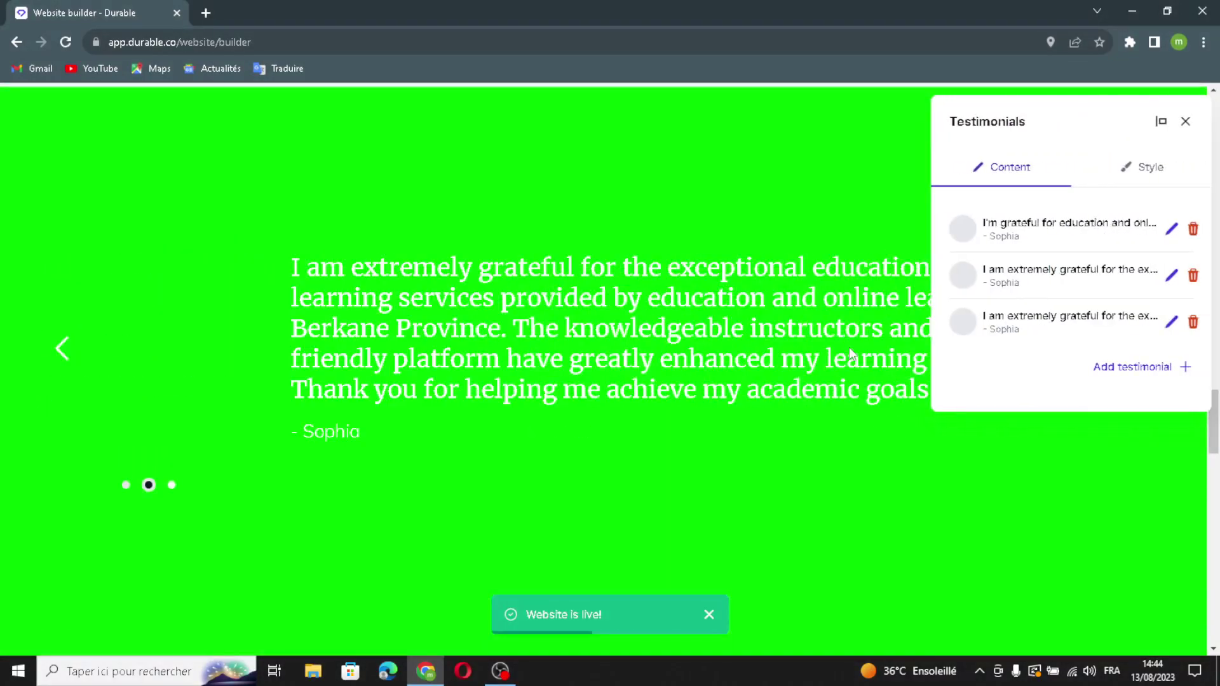
left_click(1132, 372)
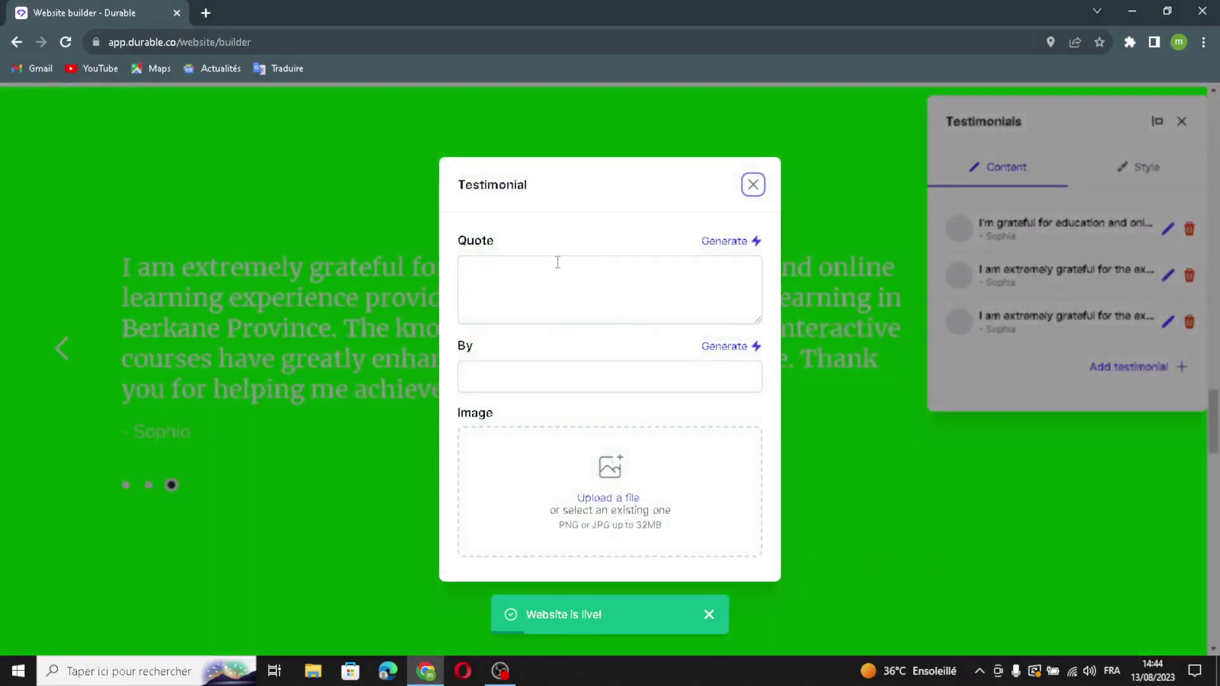
left_click(726, 241)
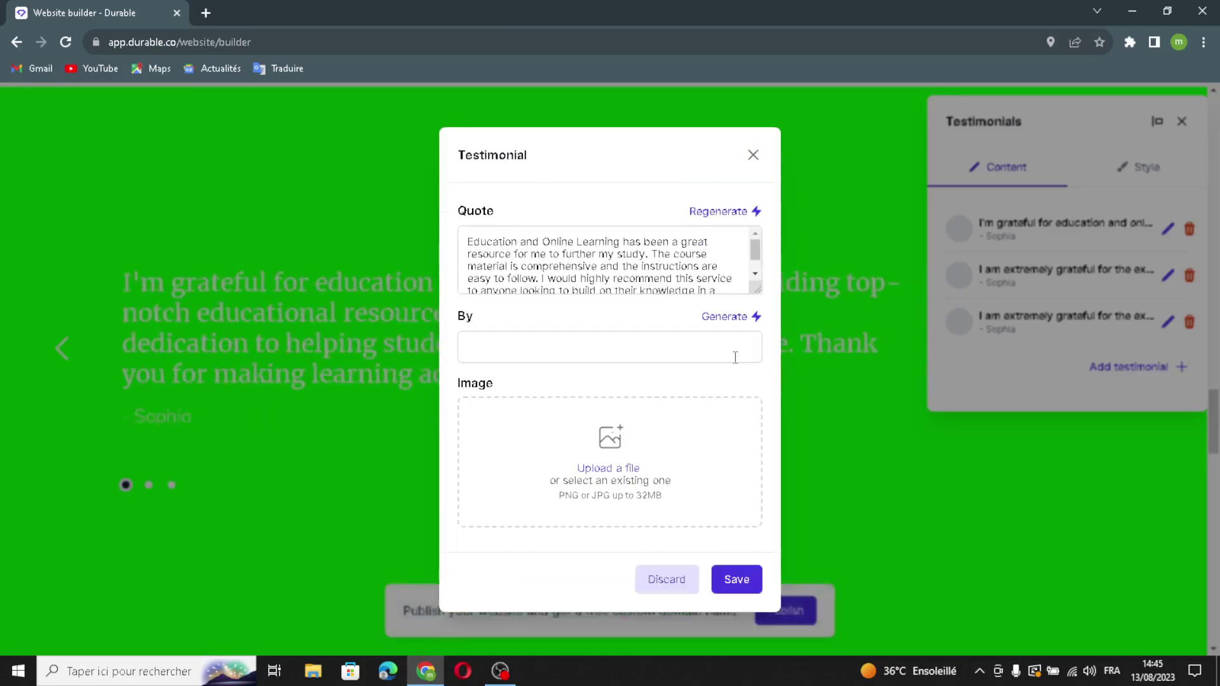
left_click(752, 317)
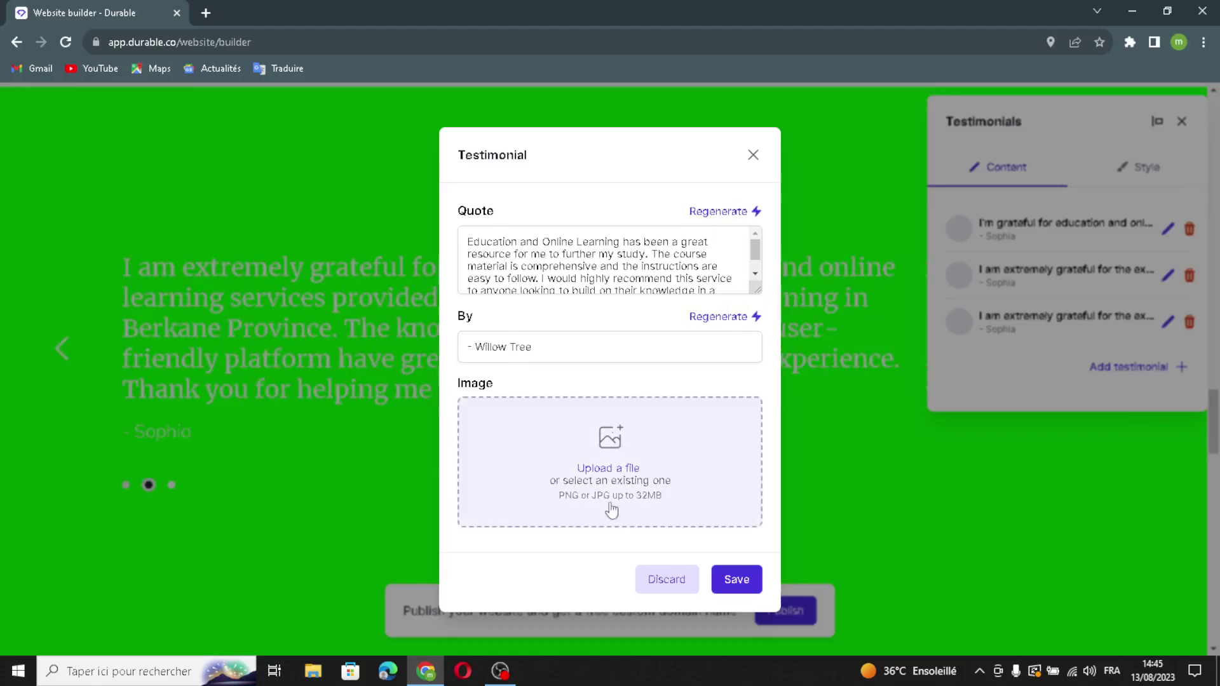
left_click(735, 579)
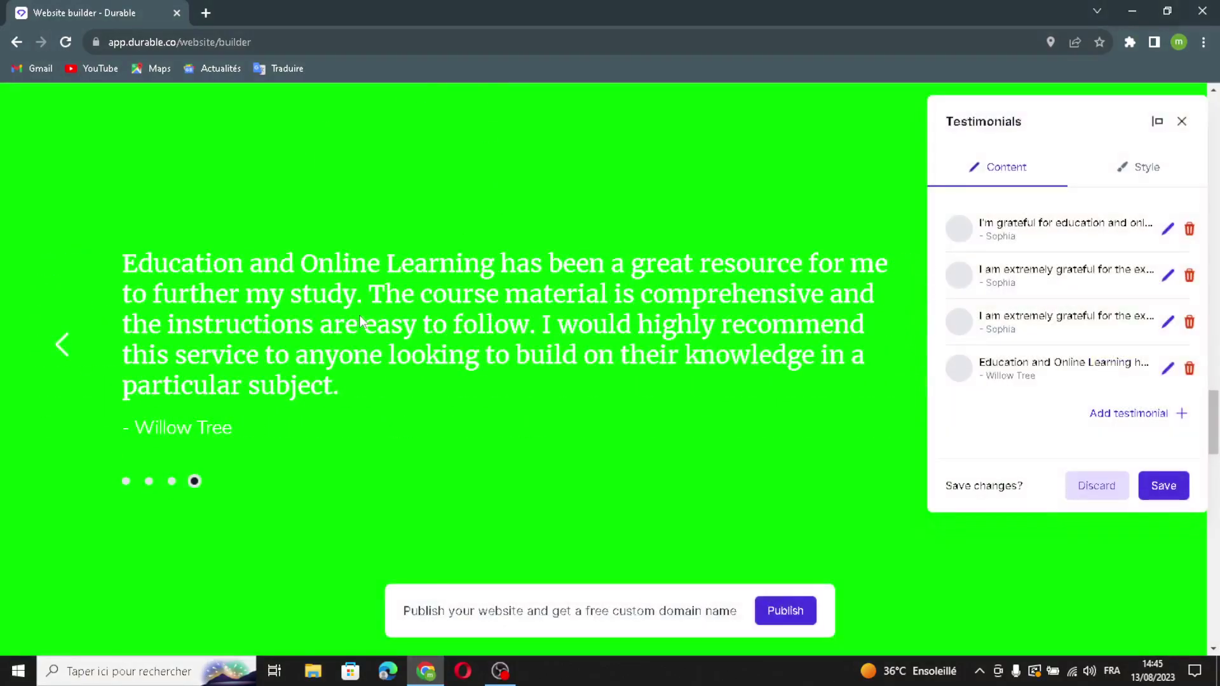
left_click(1166, 488)
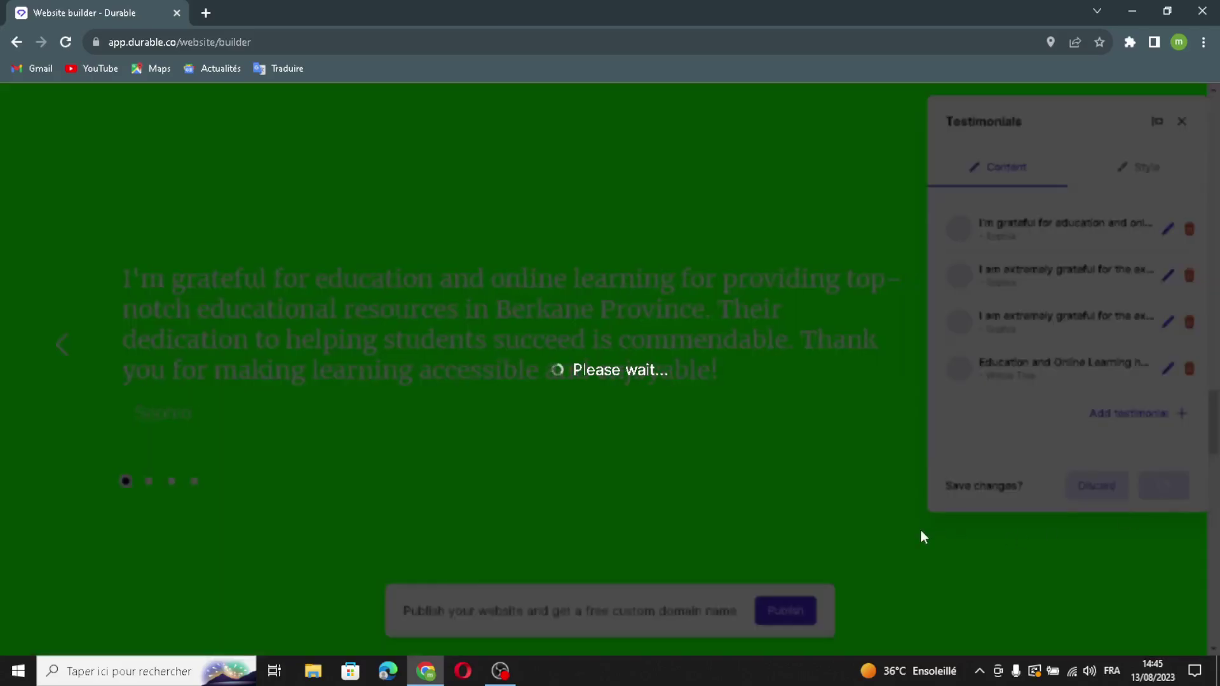
Open the Pictures gallery for editing, keep its heading, and generate an additional image with AI.
scroll(919, 531, "down", 5)
scroll(912, 540, "down", 2)
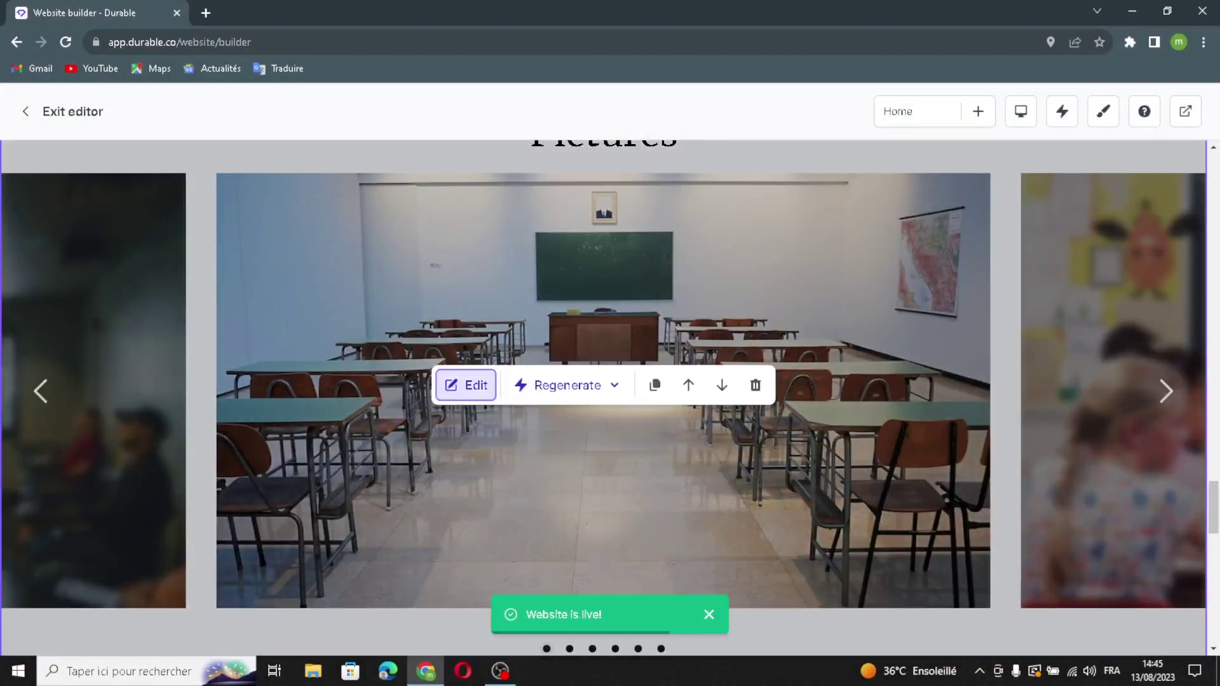
left_click(466, 385)
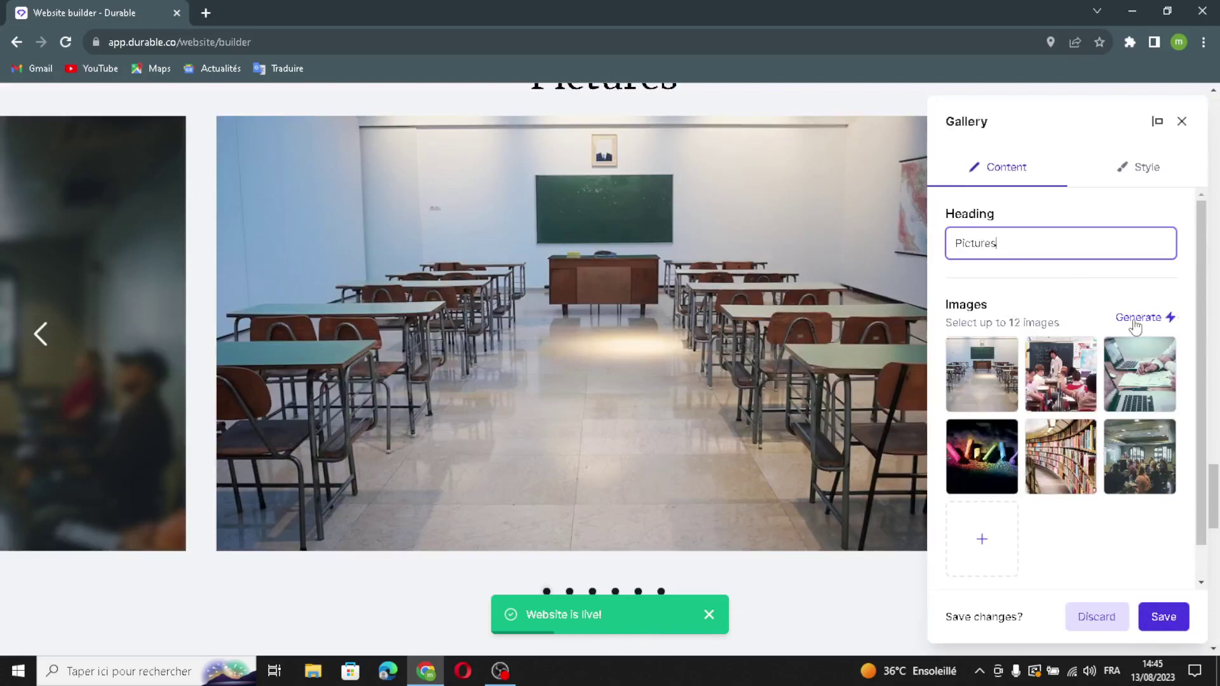
left_click(1176, 319)
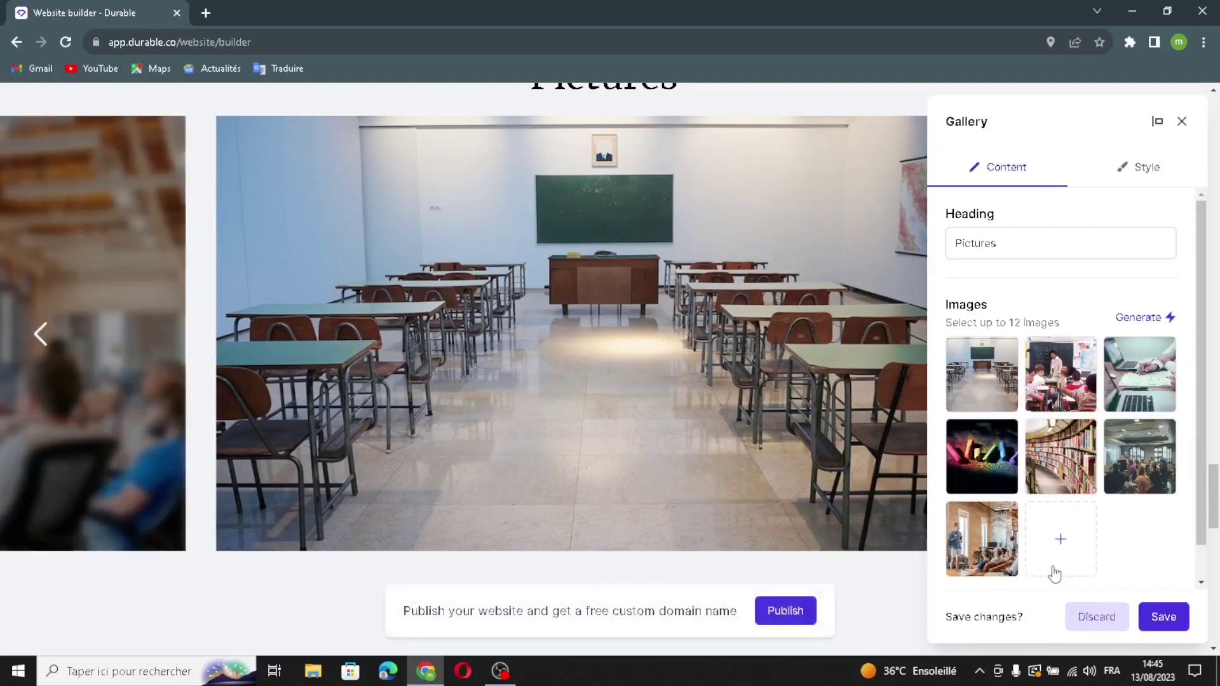
Start adding another image to the Pictures gallery and look through the upload and library image sources.
left_click(1060, 544)
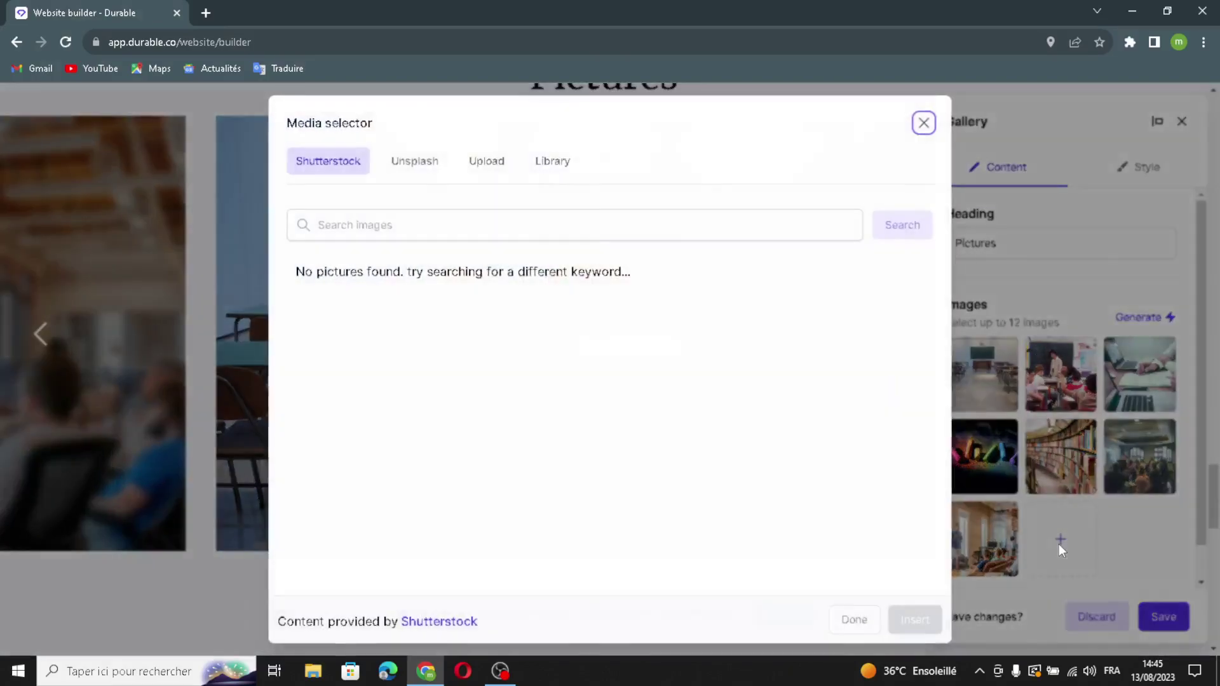
left_click(484, 167)
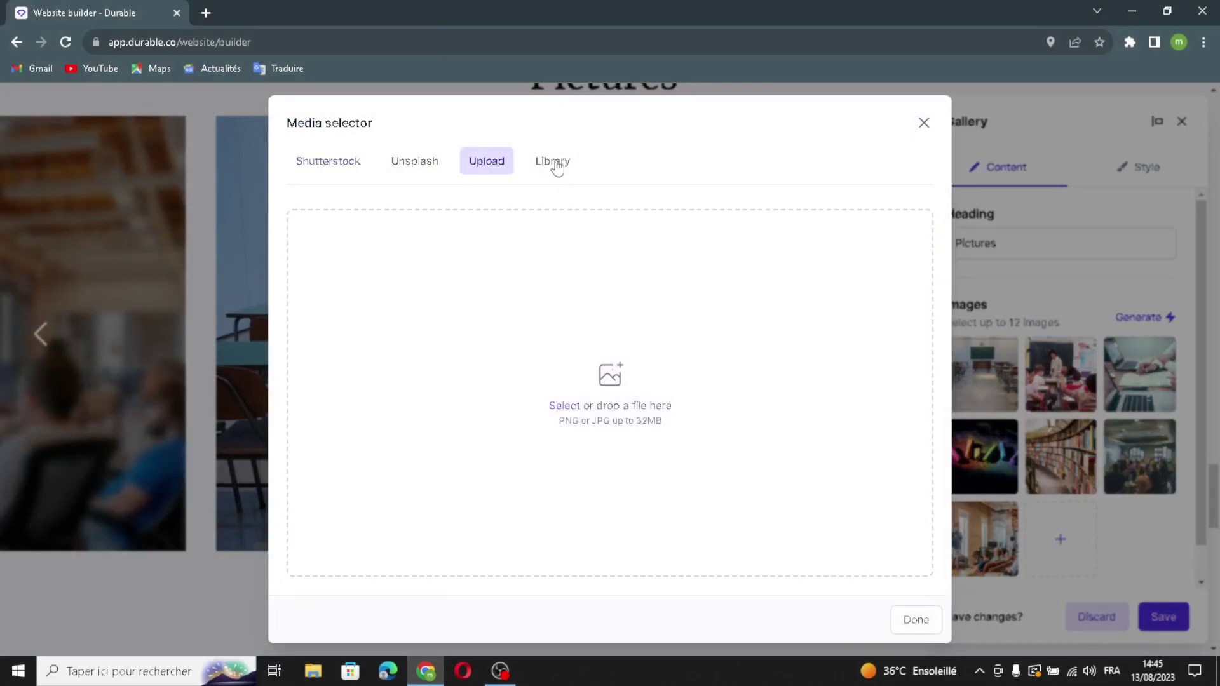
left_click(553, 163)
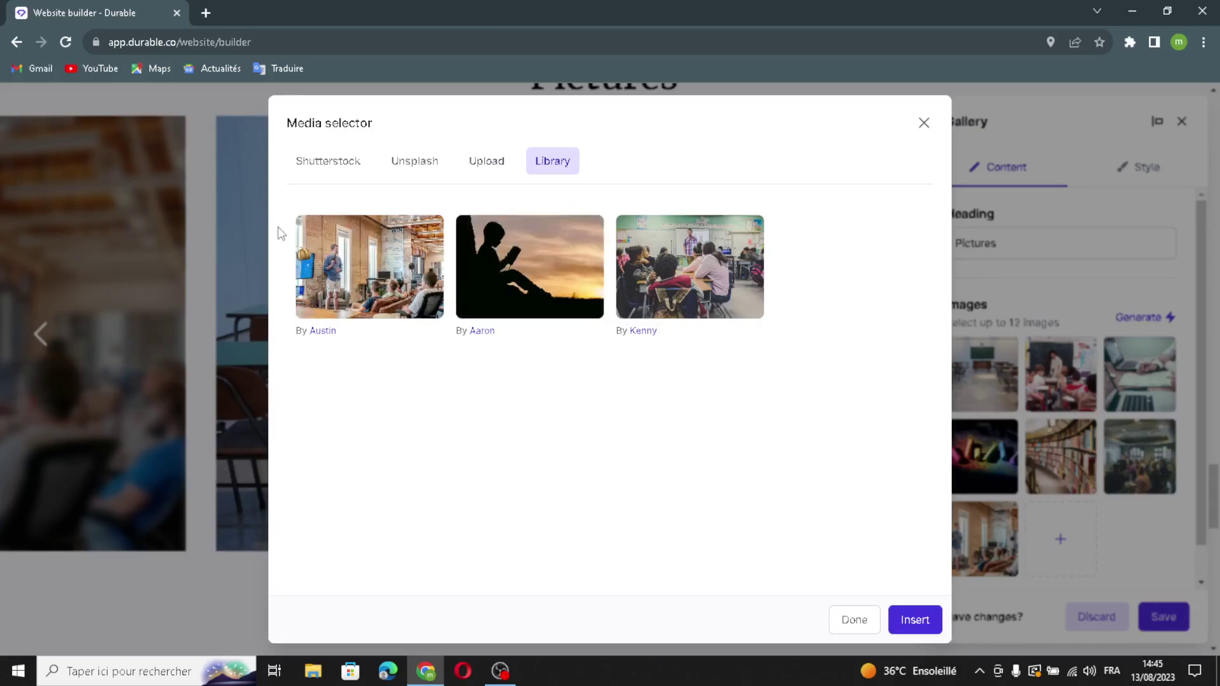
Insert a Shutterstock education photo of students raising their hands into the Pictures gallery and save the section.
left_click(332, 161)
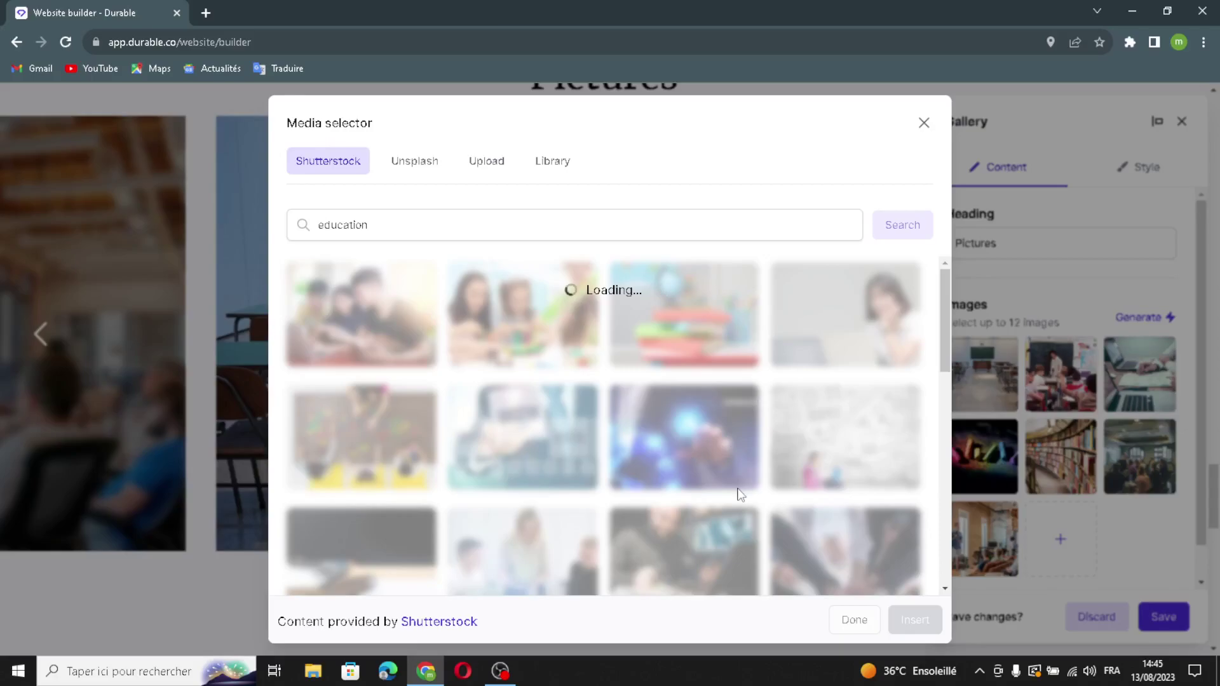
scroll(774, 491, "down", 1)
scroll(774, 491, "down", 3)
scroll(826, 518, "down", 3)
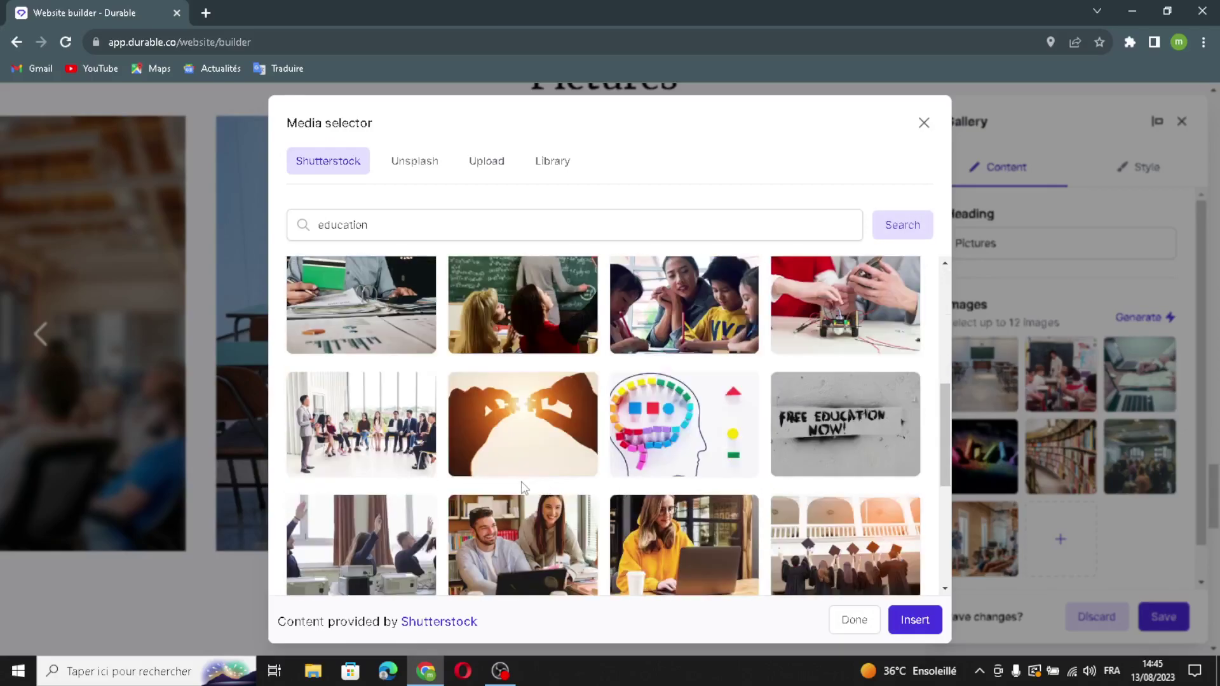
left_click(375, 419)
left_click(912, 621)
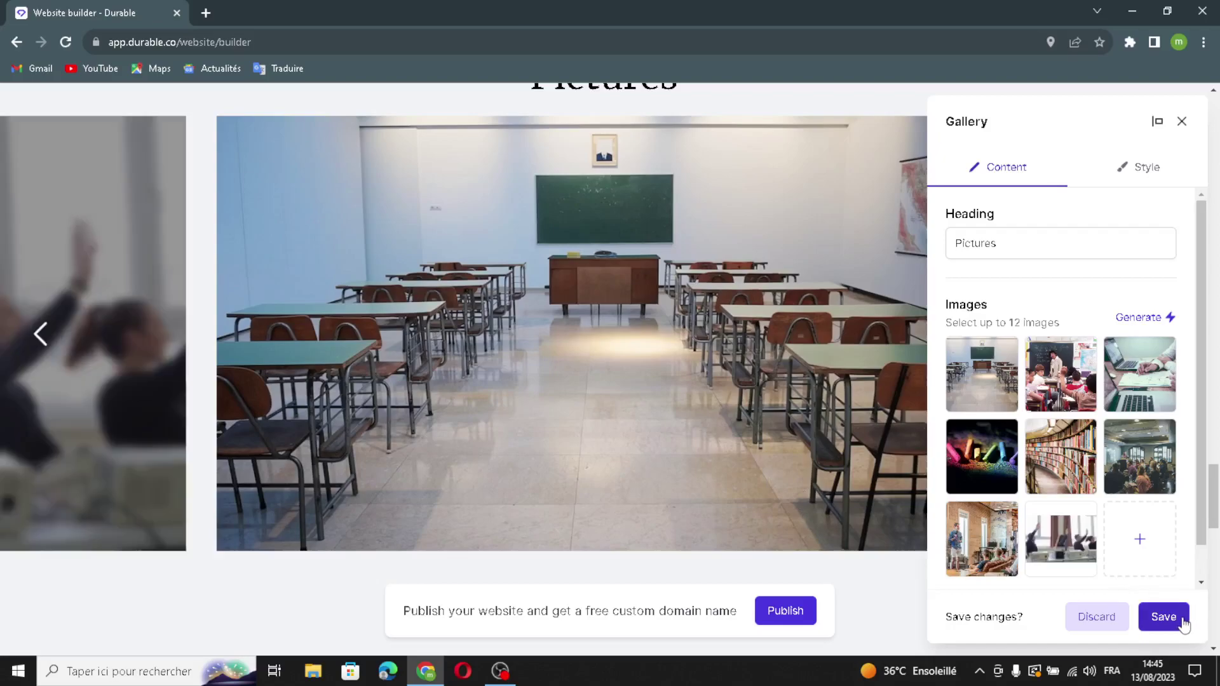
left_click(1168, 611)
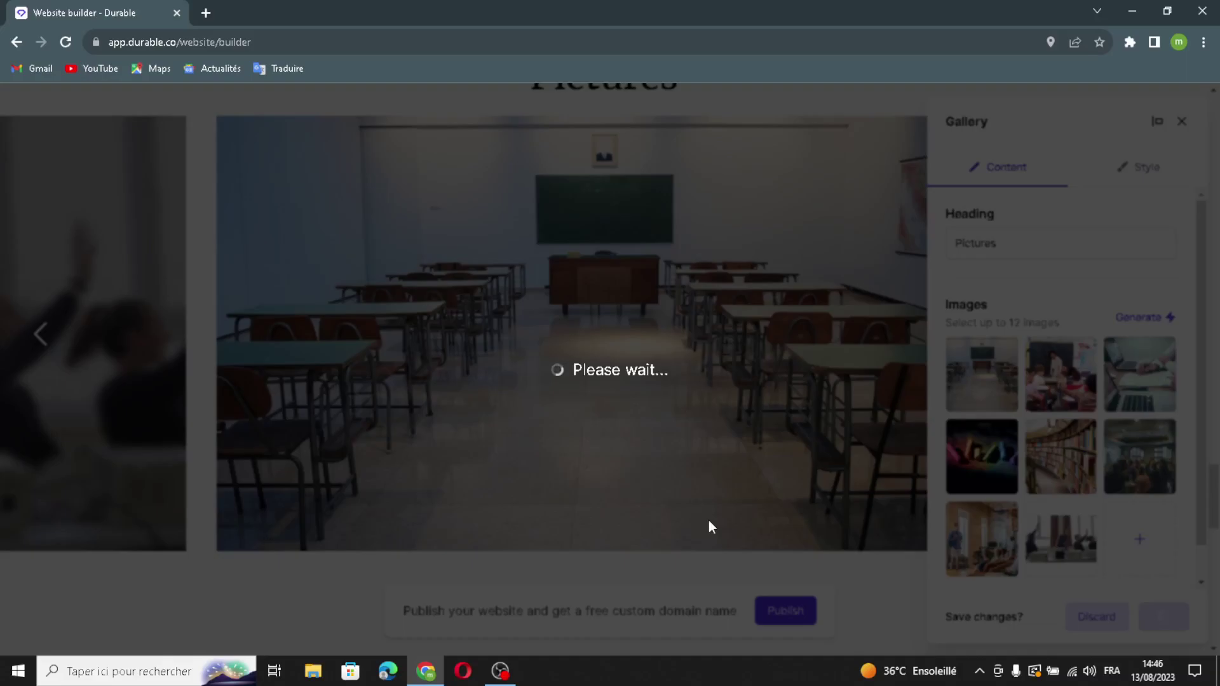
Open the Location section for editing and review its heading and business address.
scroll(709, 524, "down", 7)
scroll(708, 520, "up", 3)
scroll(708, 520, "down", 2)
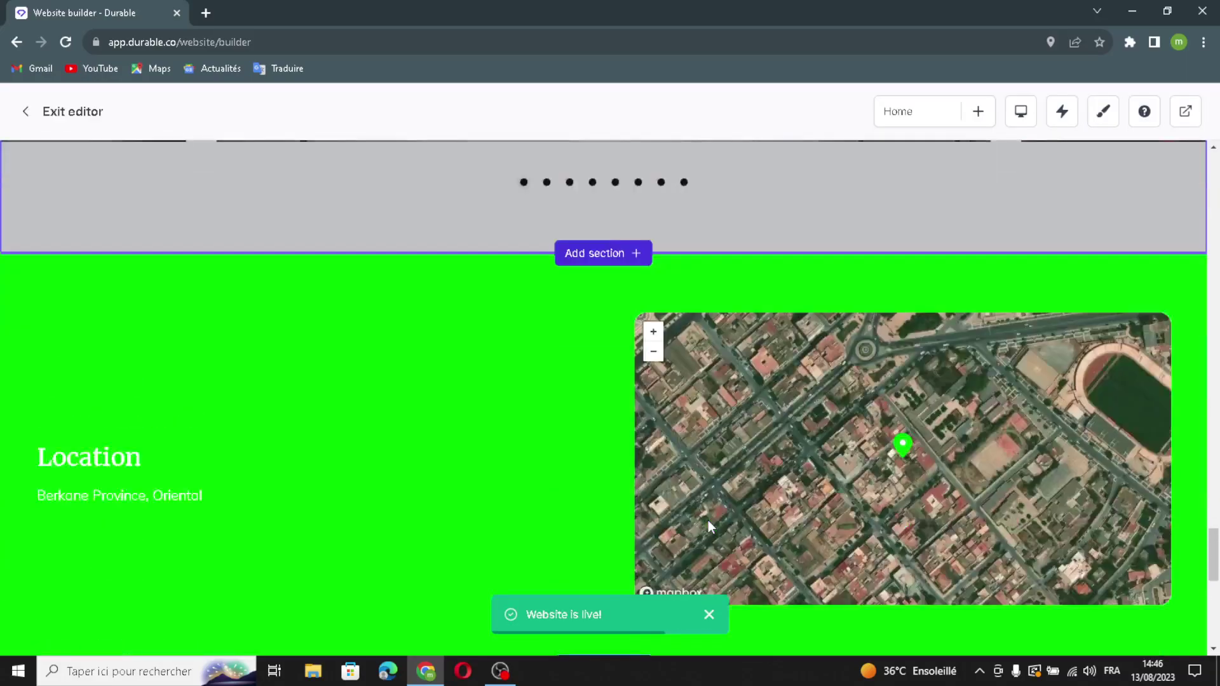
scroll(660, 416, "up", 5)
scroll(661, 415, "down", 5)
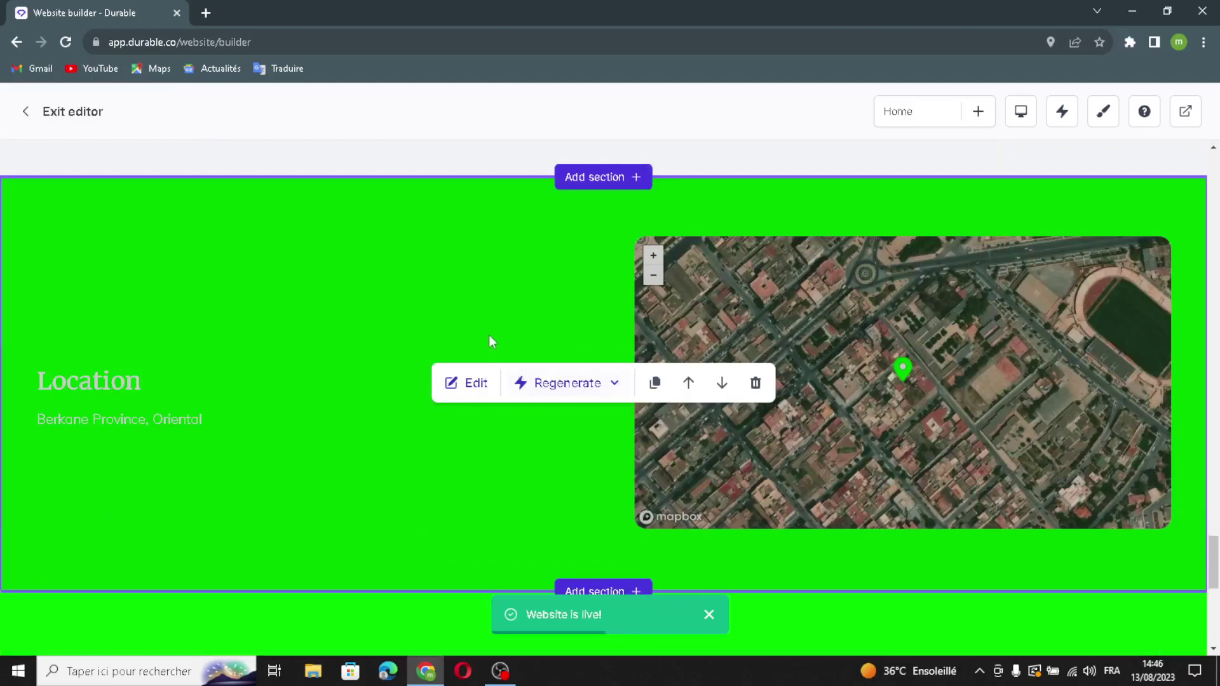
left_click(466, 381)
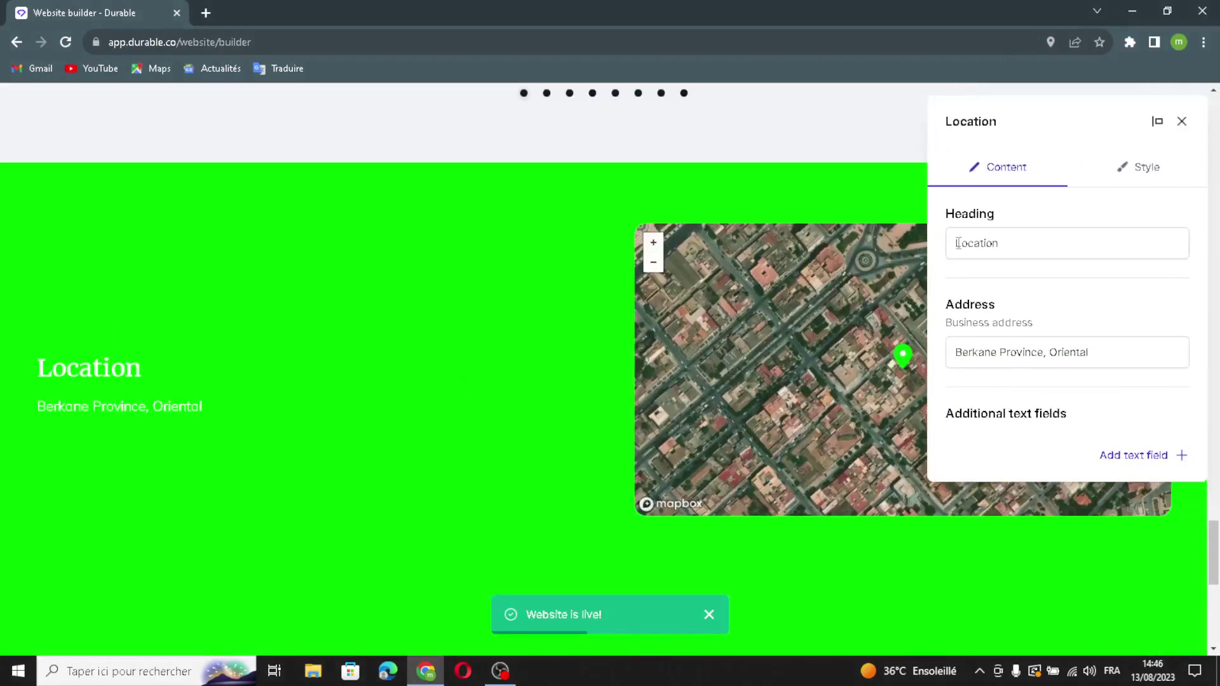
double_click(1010, 240)
left_click_drag(1100, 351, 1148, 363)
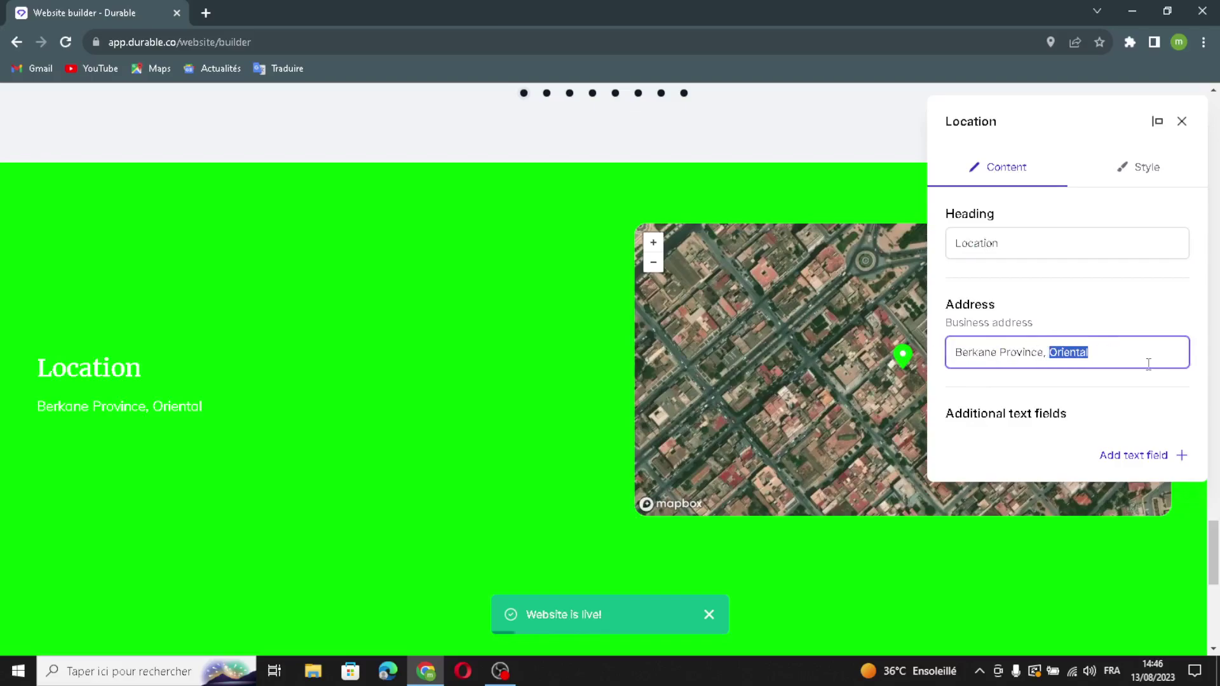
Check the title and content inputs of an additional location text field, and leave the Location settings without adding one.
left_click(1143, 455)
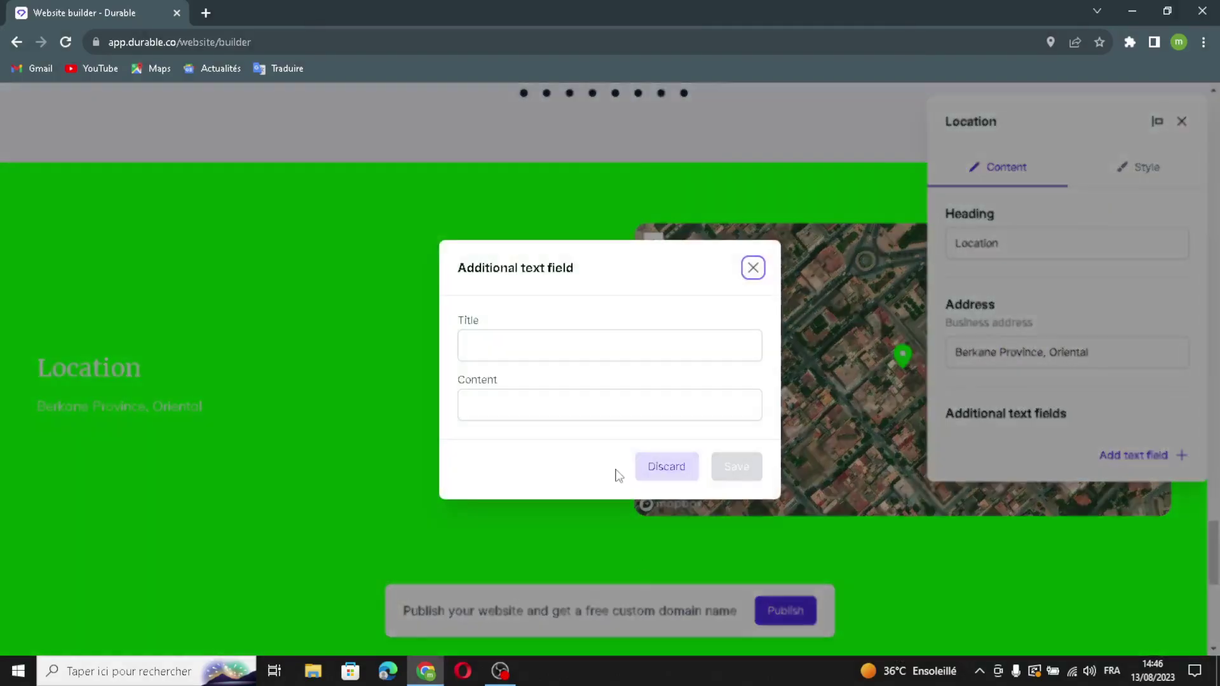
left_click(518, 337)
key("Tab")
left_click(753, 268)
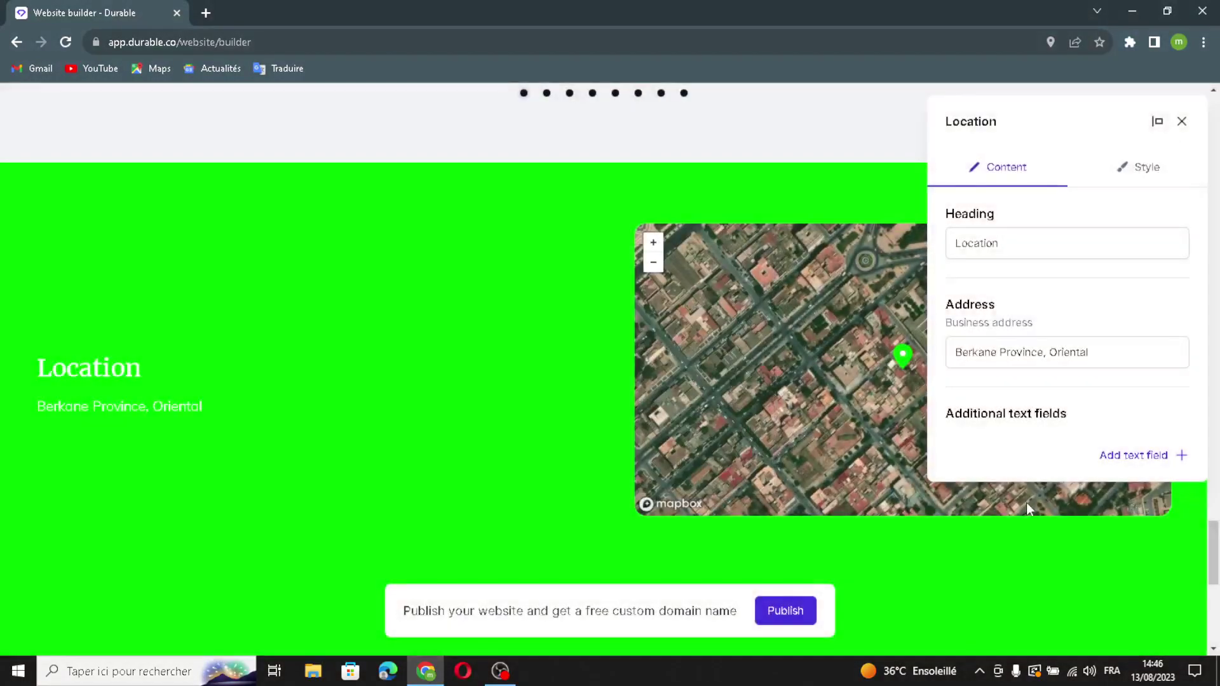
left_click(1182, 121)
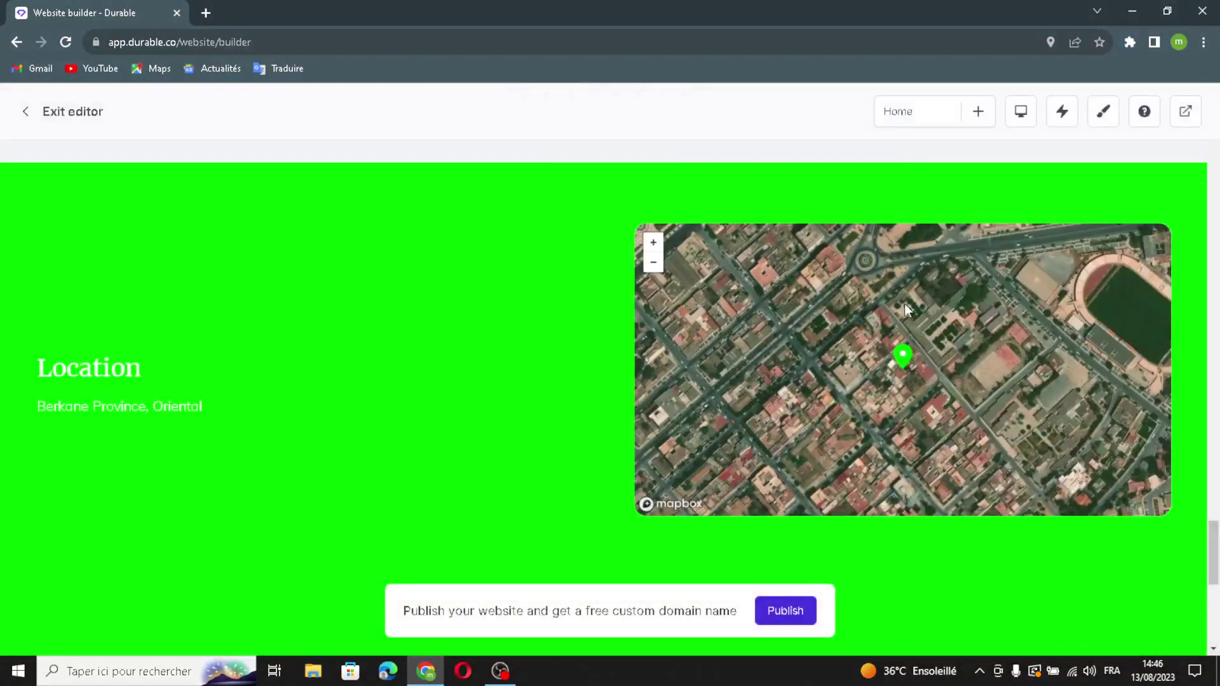
Open the contact form section for editing and regenerate its heading and description with AI.
scroll(848, 311, "down", 5)
left_click(476, 425)
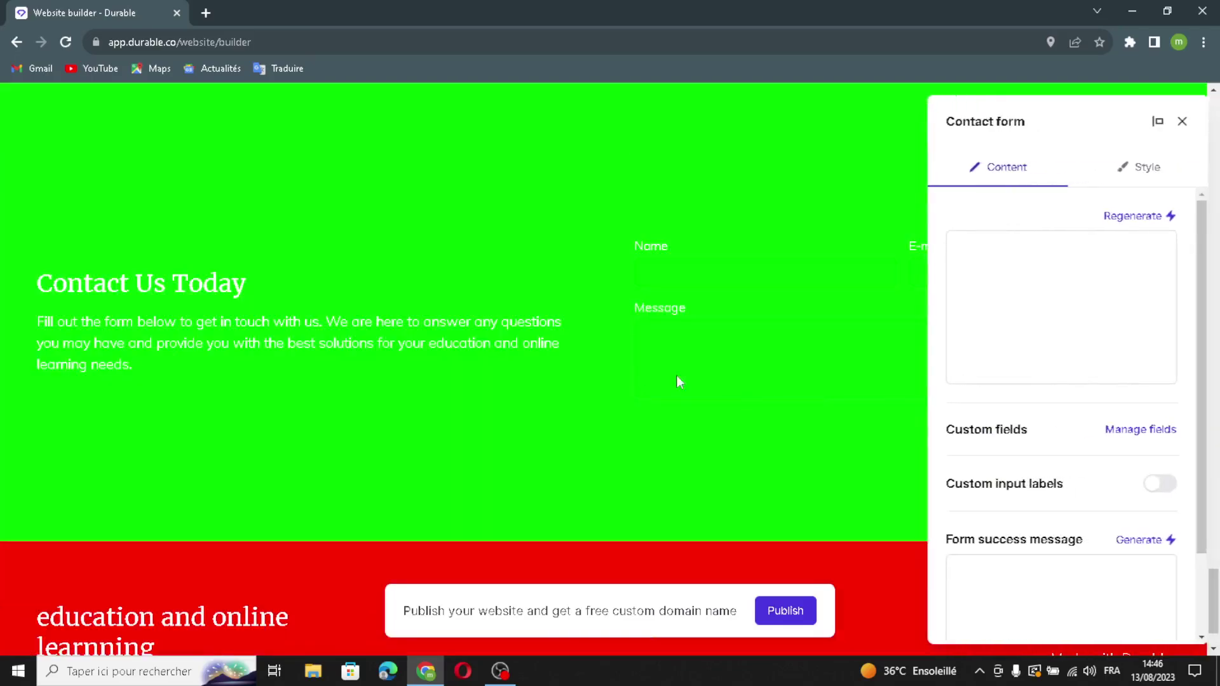
left_click(1137, 216)
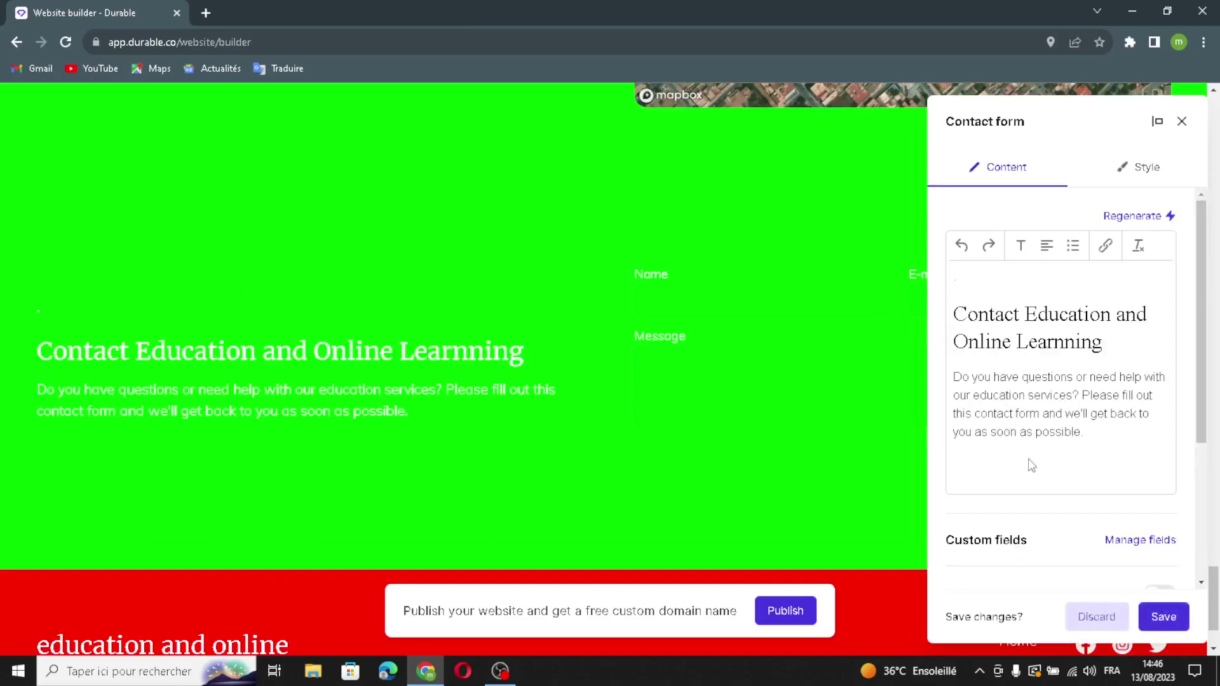
Check the contact form's custom fields manager and close it without creating a field.
scroll(1080, 477, "down", 2)
left_click(1140, 388)
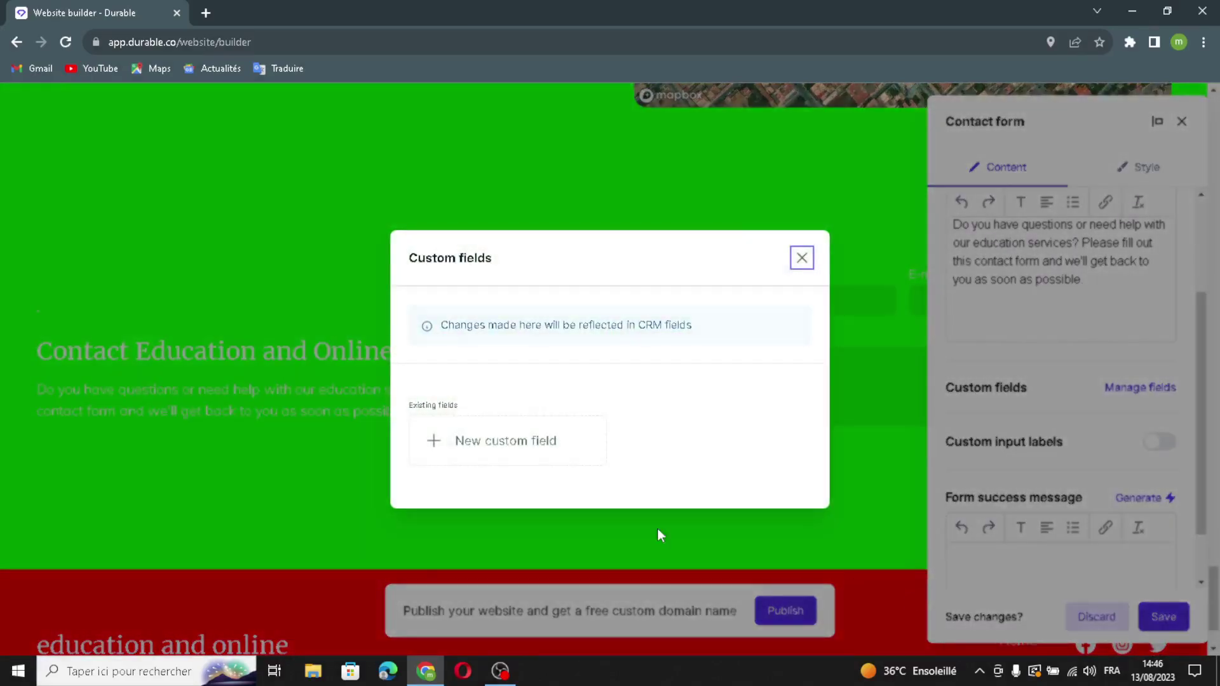
left_click(799, 202)
scroll(1148, 400, "down", 1)
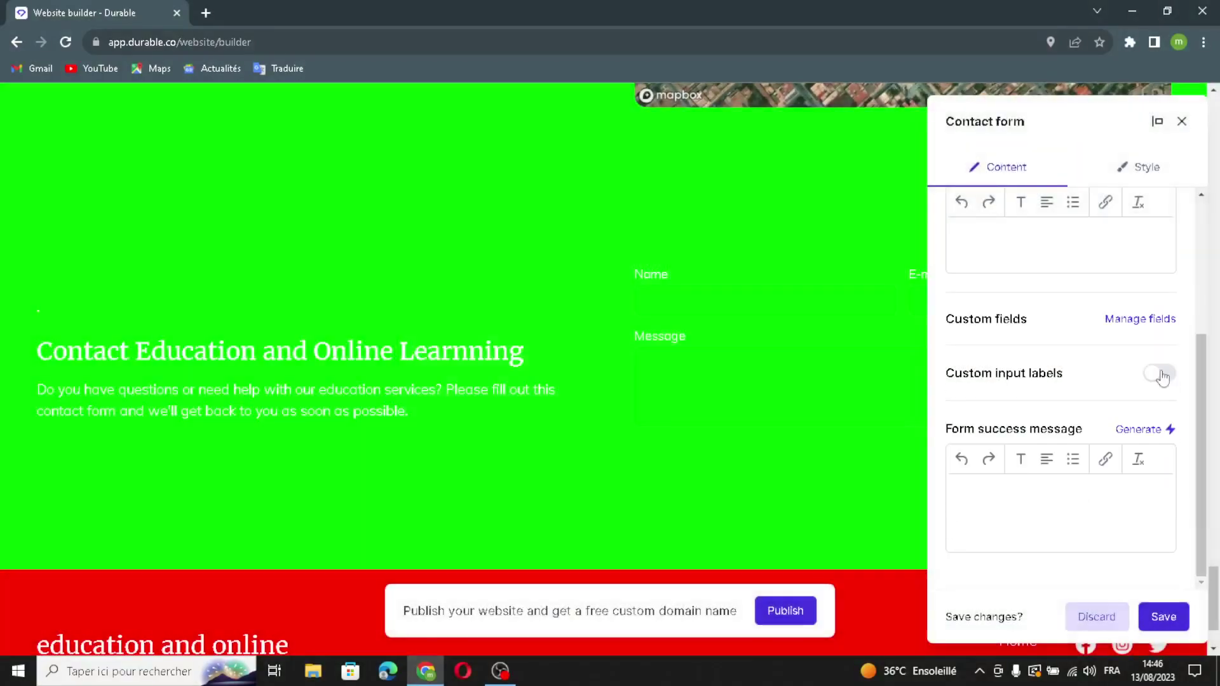
Enable custom input labels for the contact form, keeping the Name, E-mail, Message and Send labels.
left_click(1158, 374)
scroll(1070, 499, "down", 2)
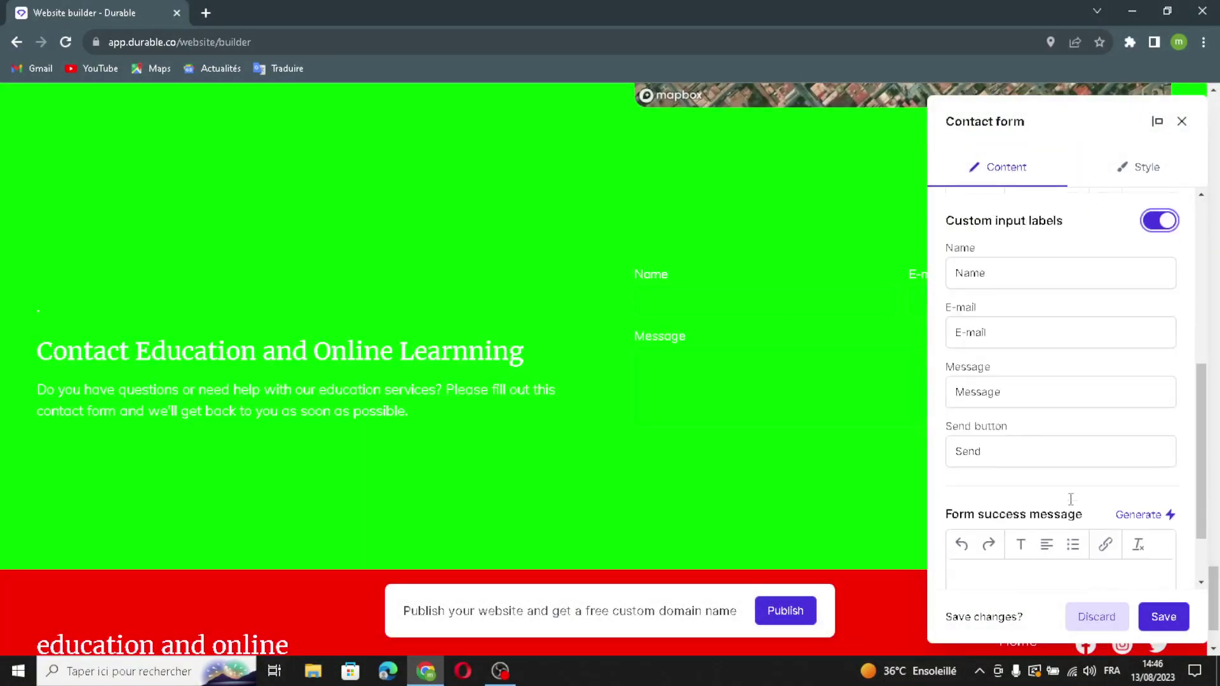
left_click(1013, 335)
left_click_drag(1013, 334, 959, 335)
left_click_drag(1019, 405, 1092, 362)
Generate the form success message with AI and save the contact form section.
scroll(1096, 381, "down", 1)
left_click(1137, 429)
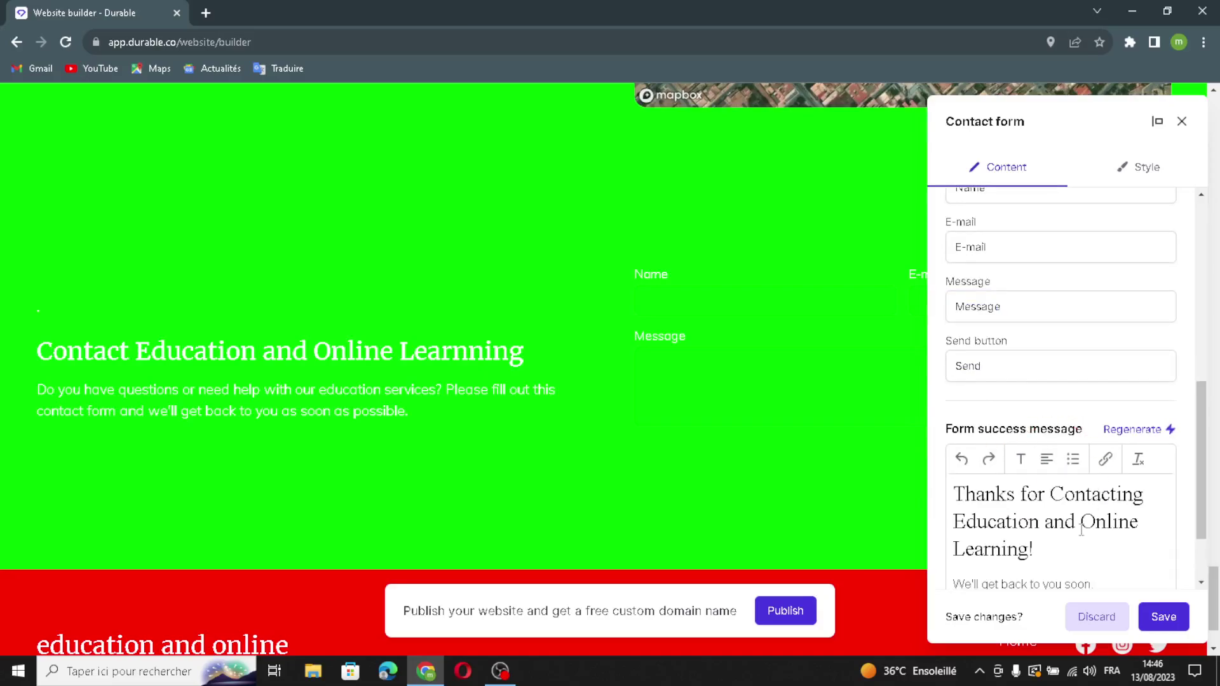
scroll(1068, 531, "down", 2)
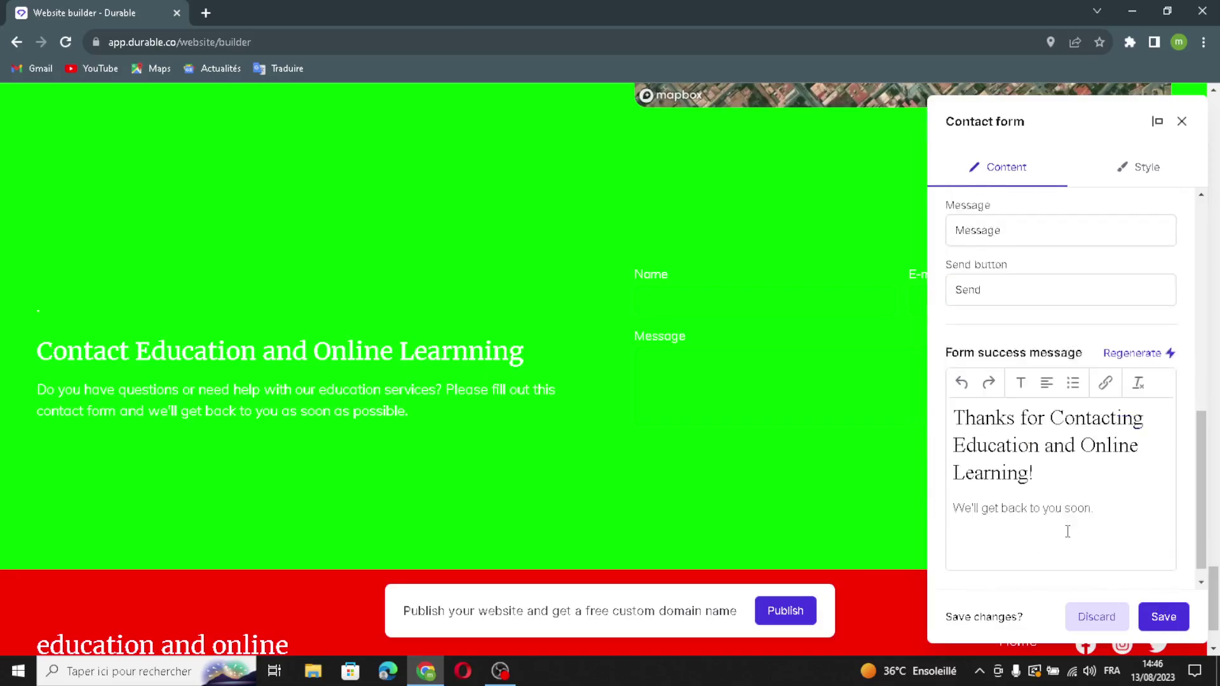
left_click(1153, 615)
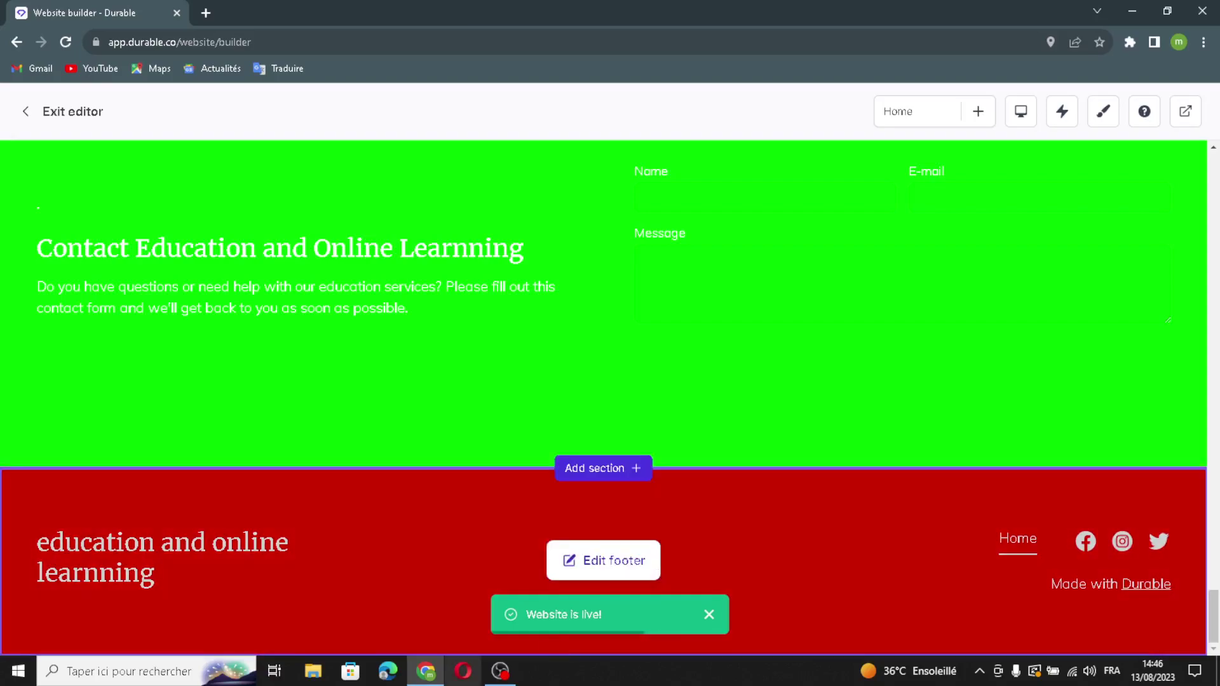
Open the website footer for editing and review its business name.
left_click(619, 561)
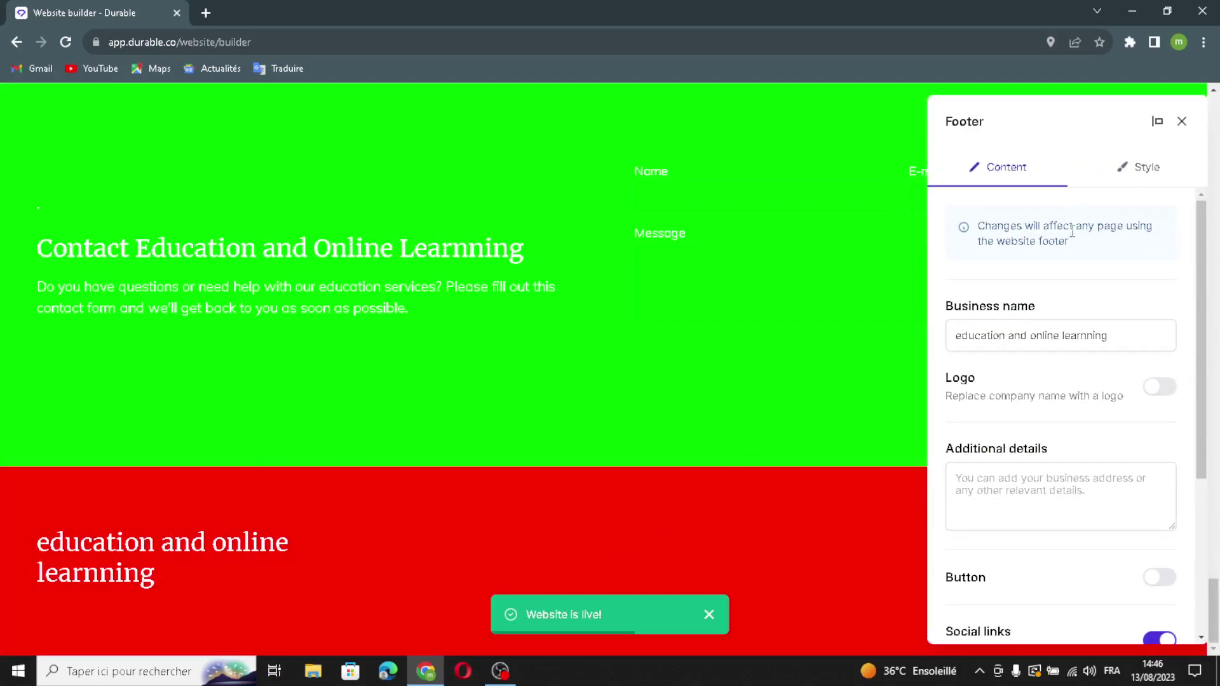
left_click(1136, 342)
left_click_drag(1109, 339, 953, 336)
left_click(1143, 336)
double_click(1093, 344)
left_click(1113, 330)
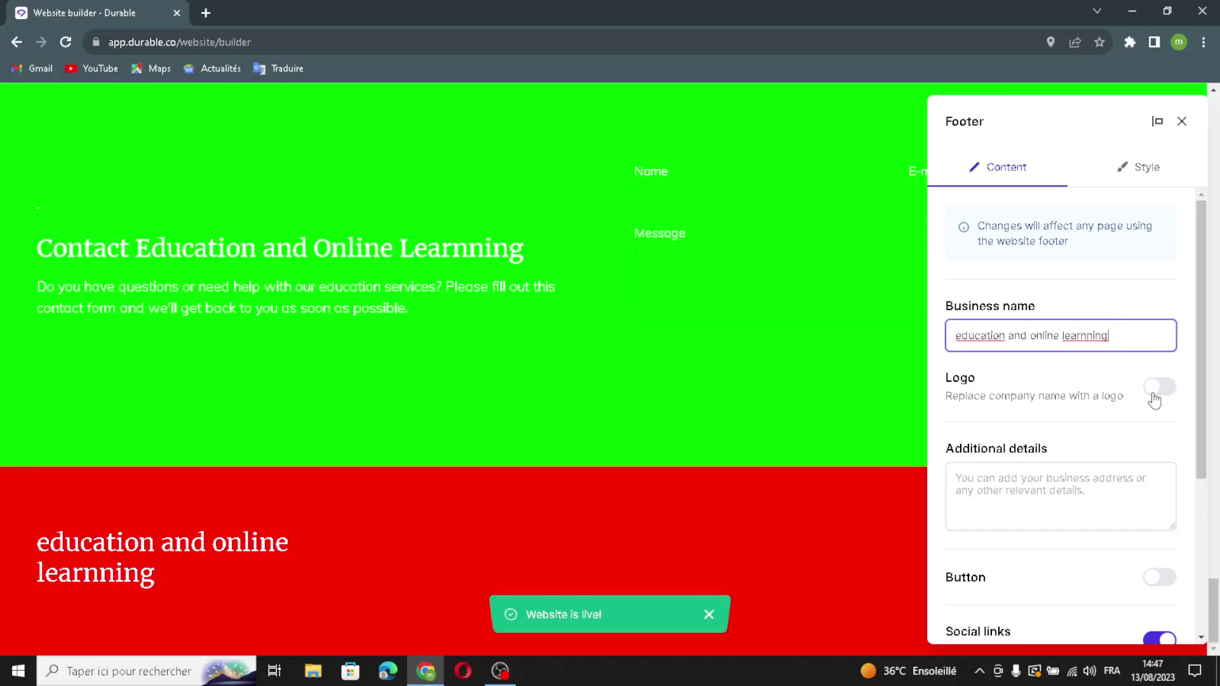
key("shift+Left")
key("shift+Left")
key("shift+Left")
key("shift+Left")
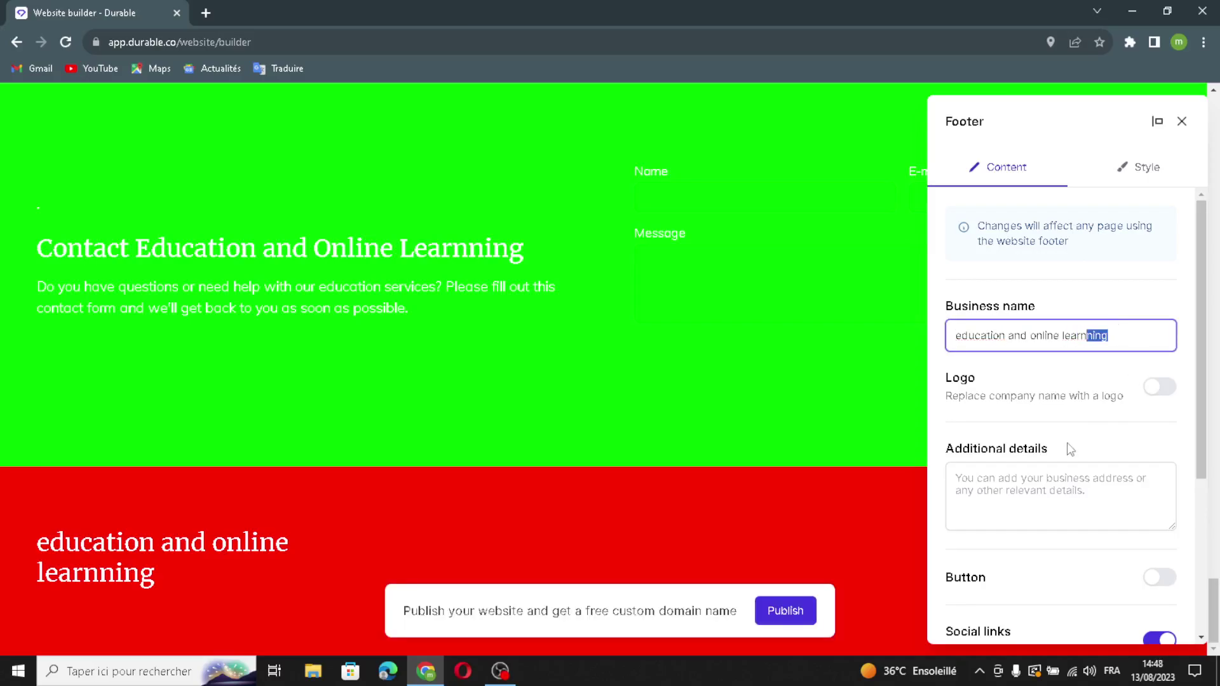
Enable the footer logo with Upload file as its source, and leave the additional details empty.
left_click(1157, 388)
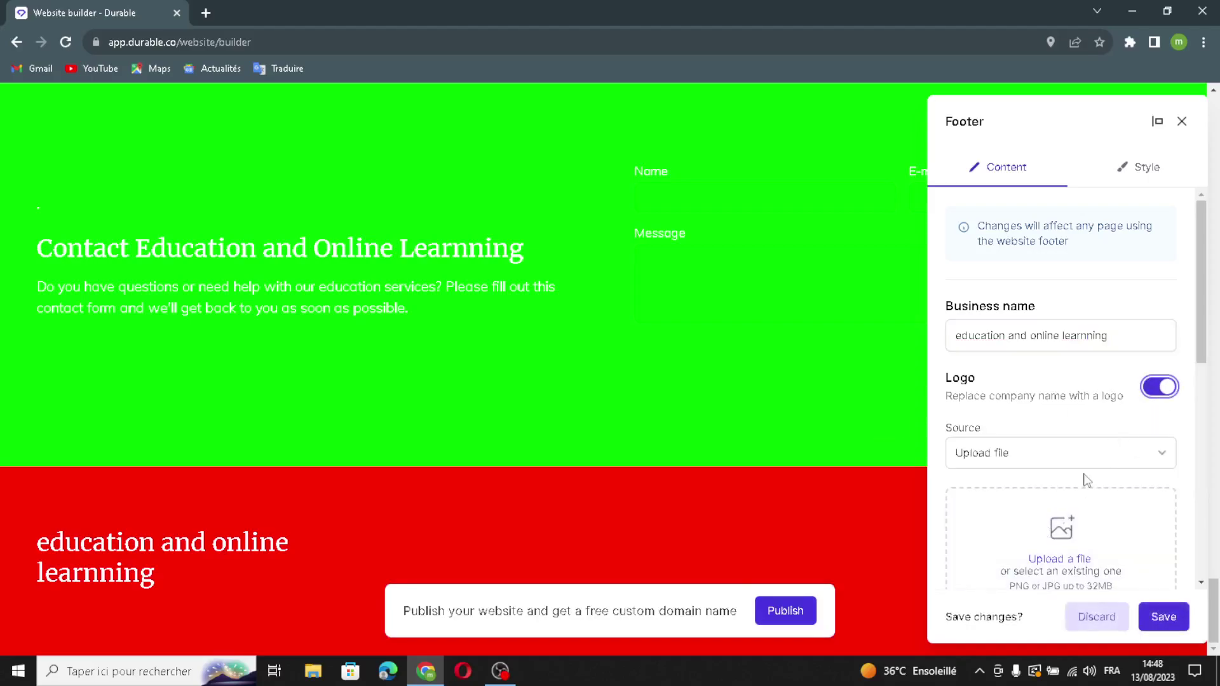
scroll(971, 420, "down", 3)
scroll(1065, 466, "down", 1)
left_click(1064, 404)
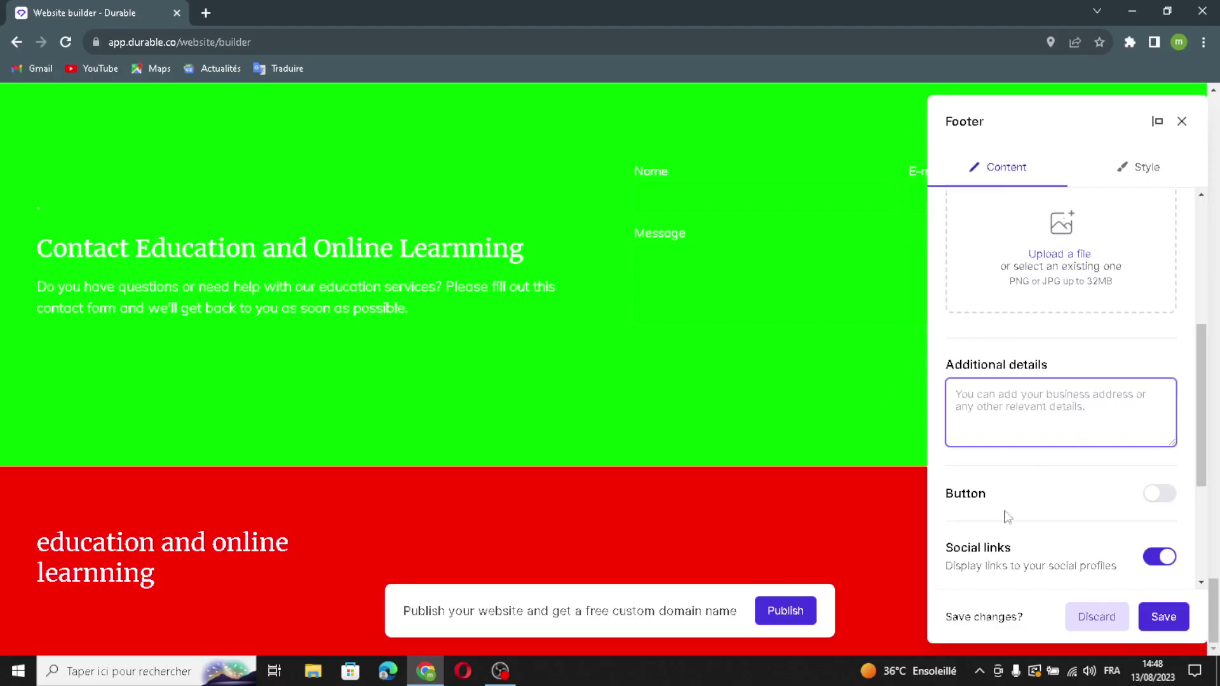
Enable the footer button with the label Button and an External link type, leaving the link empty.
scroll(1017, 512, "down", 3)
left_click(1160, 272)
left_click_drag(1071, 335, 1018, 355)
left_click(1056, 386)
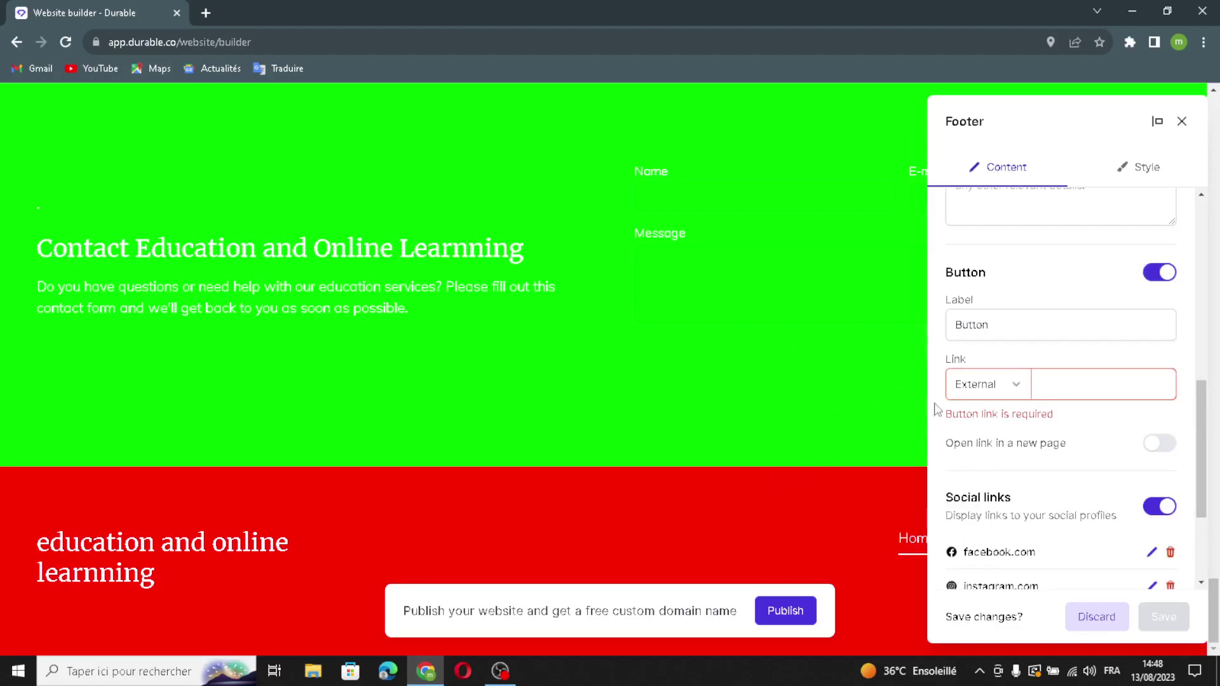
Review the footer's social links and the channel types available for a new one, without adding a channel.
scroll(1023, 508, "down", 3)
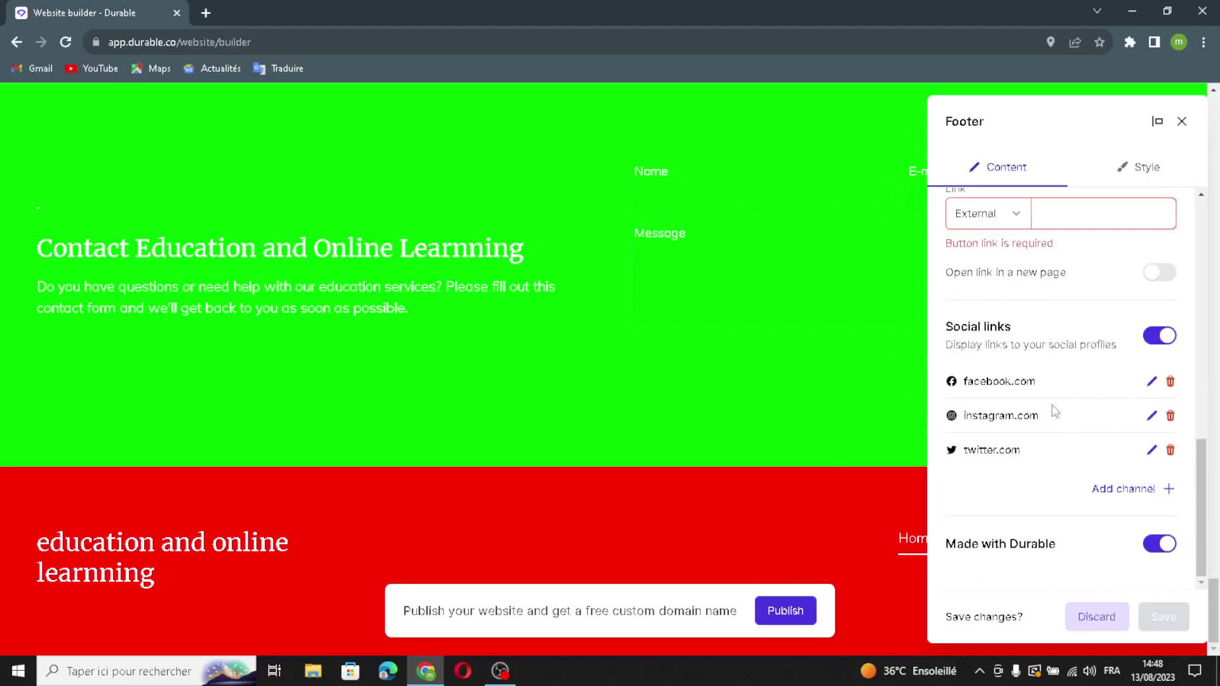
left_click(1131, 490)
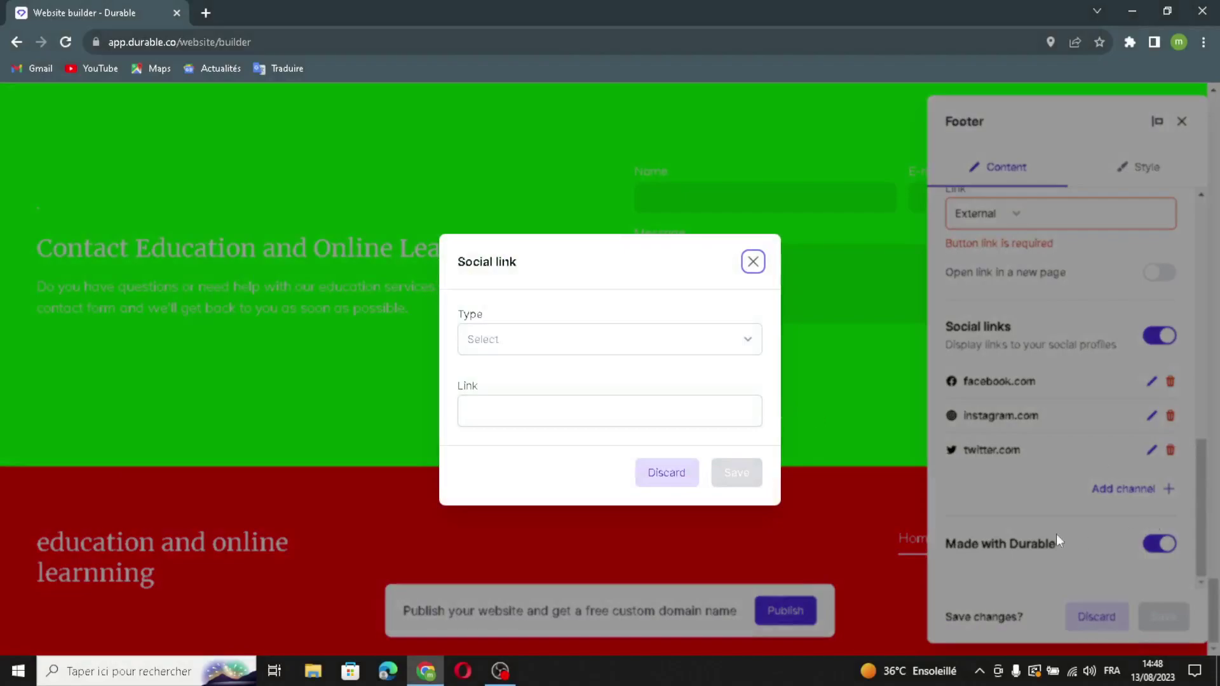
left_click(631, 341)
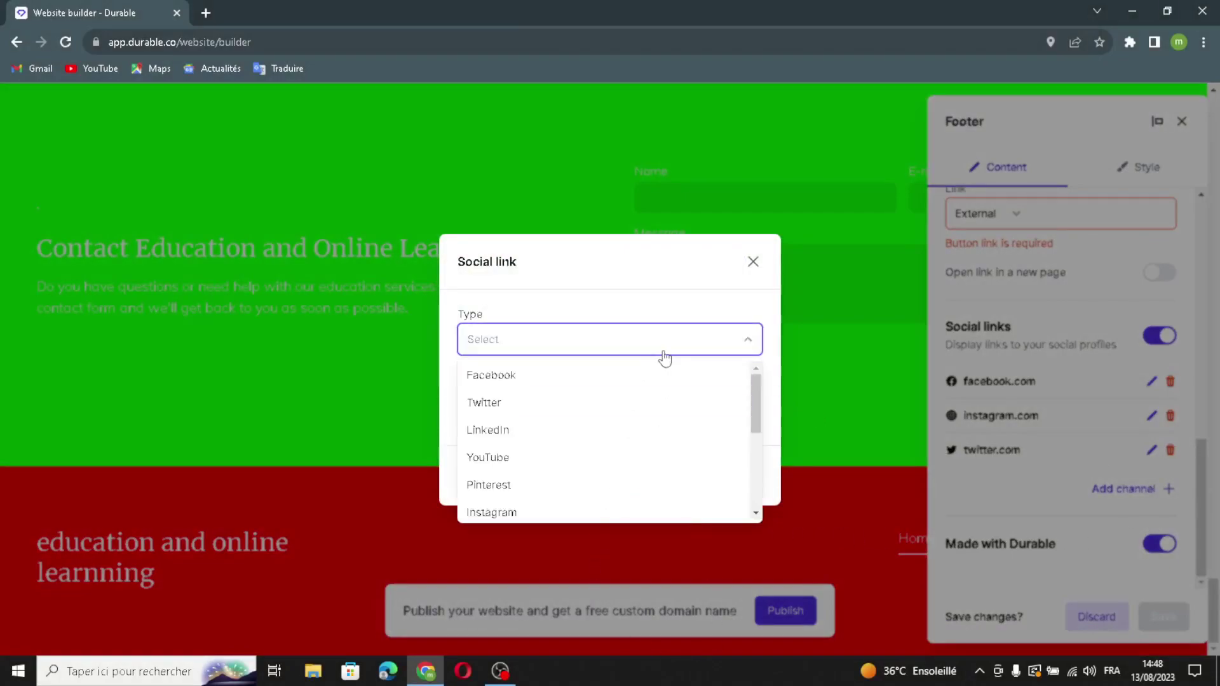
left_click(661, 347)
left_click(514, 401)
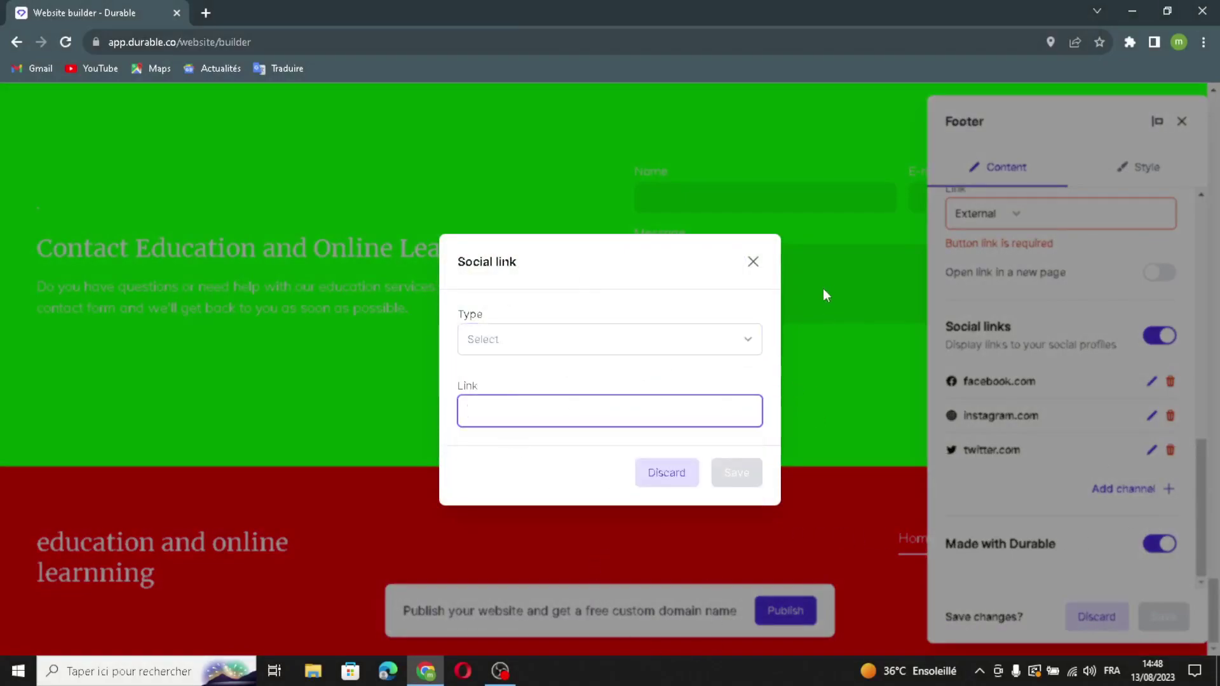
left_click(752, 261)
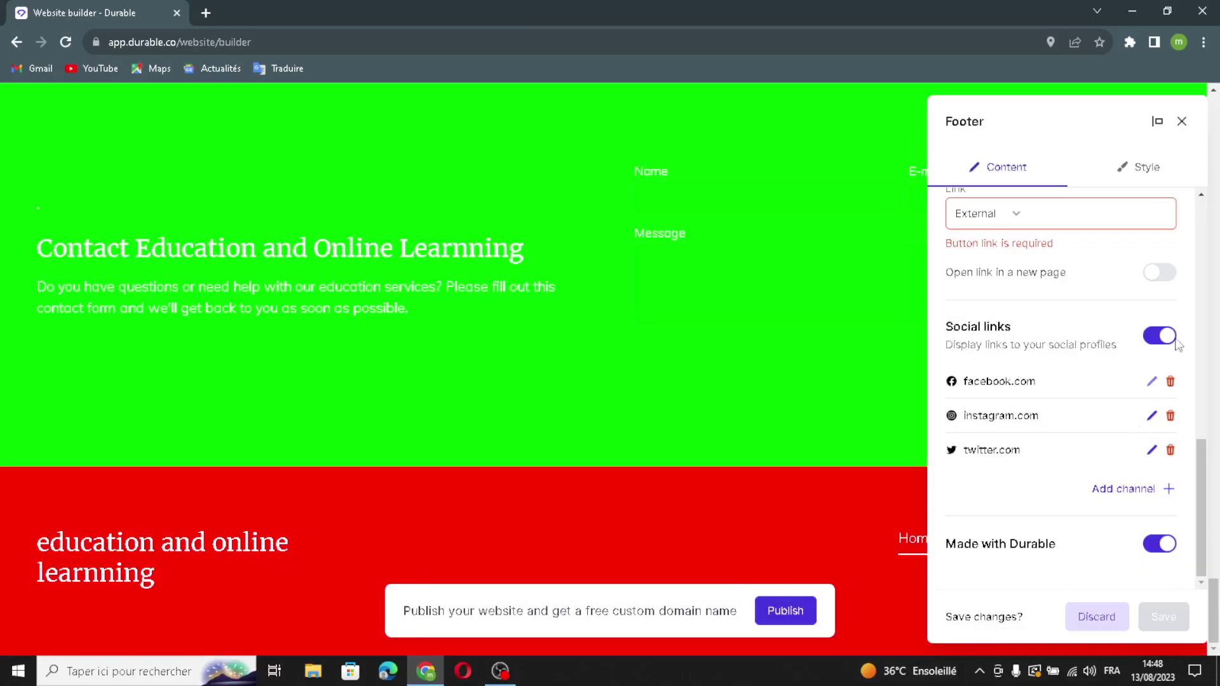
Turn off the footer button and save the footer.
scroll(1156, 286, "up", 2)
left_click(1157, 254)
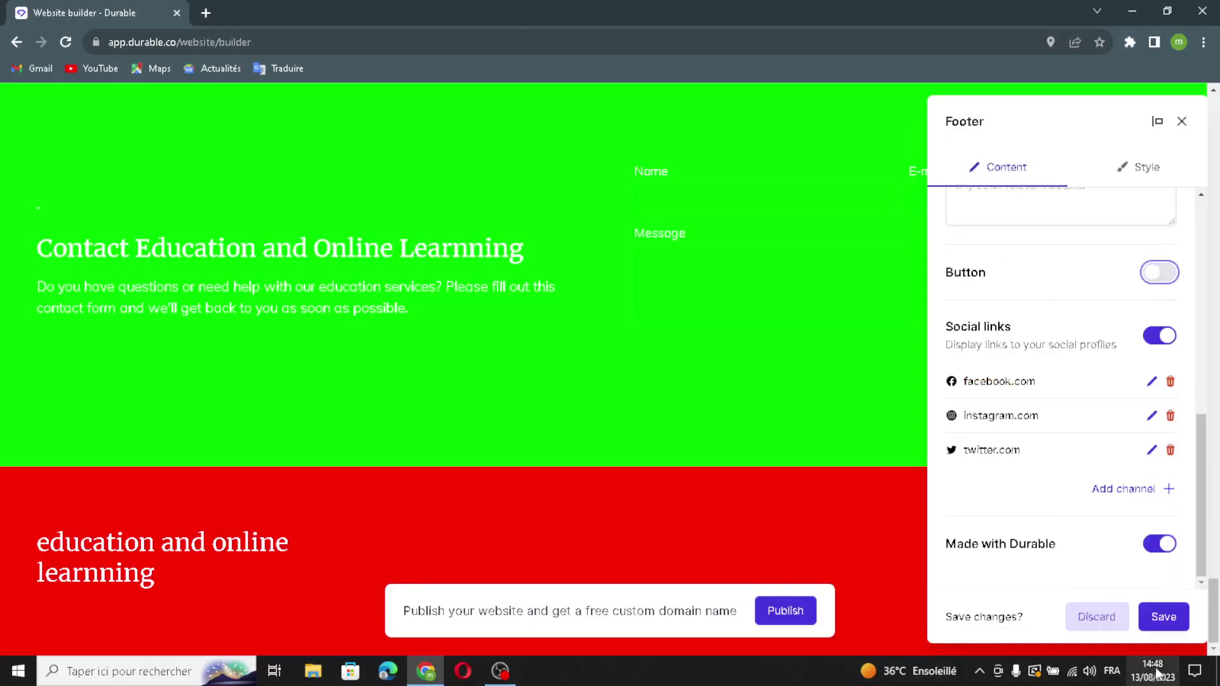
left_click(1163, 618)
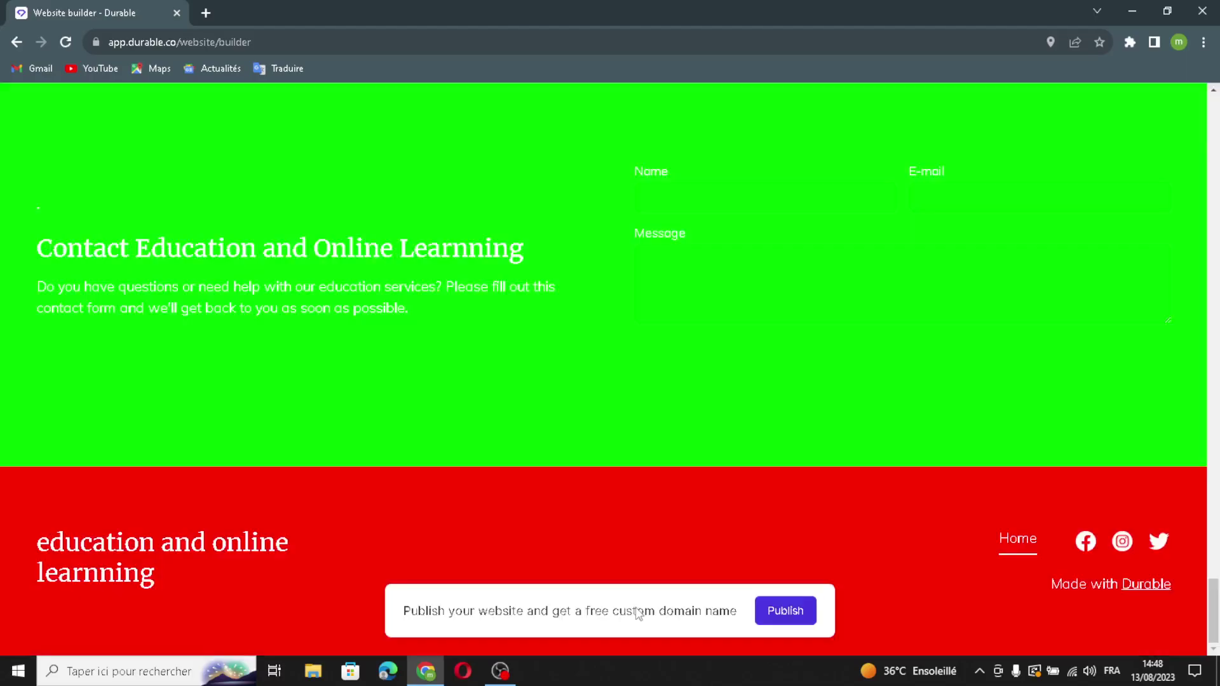
Regenerate only the content of the section that shows the Private Tutoring, Exam Preparation and Language Courses cards.
scroll(642, 394, "up", 5)
scroll(642, 394, "up", 15)
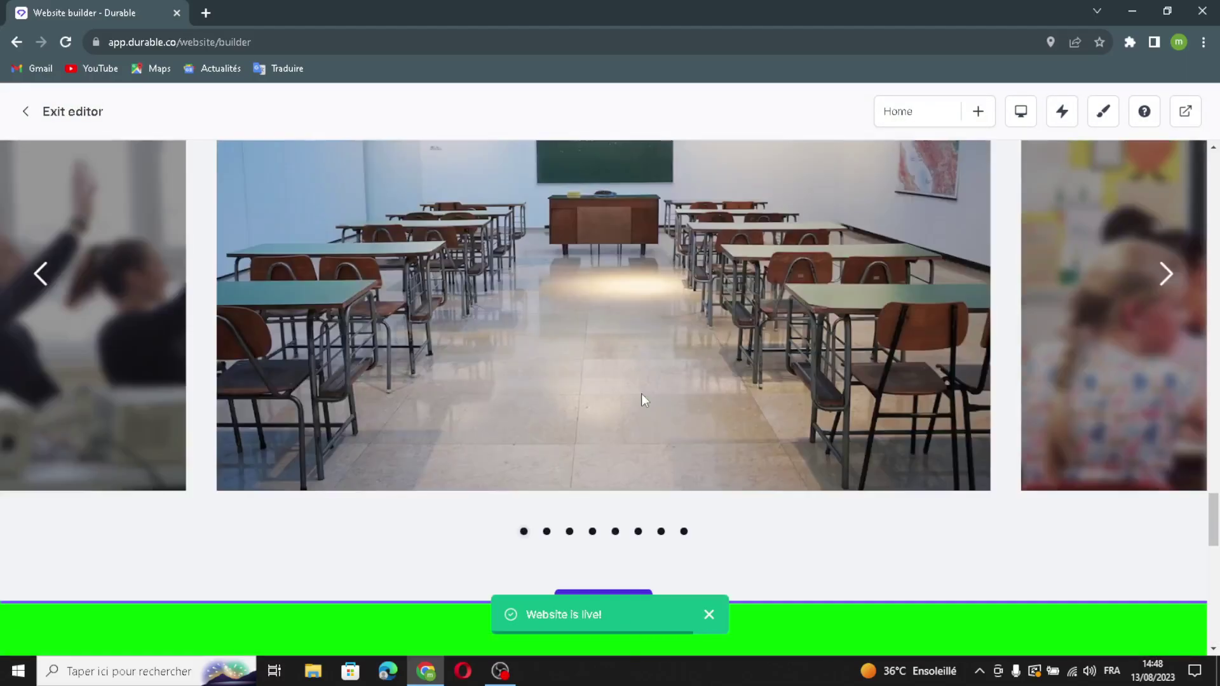
scroll(635, 398, "down", 5)
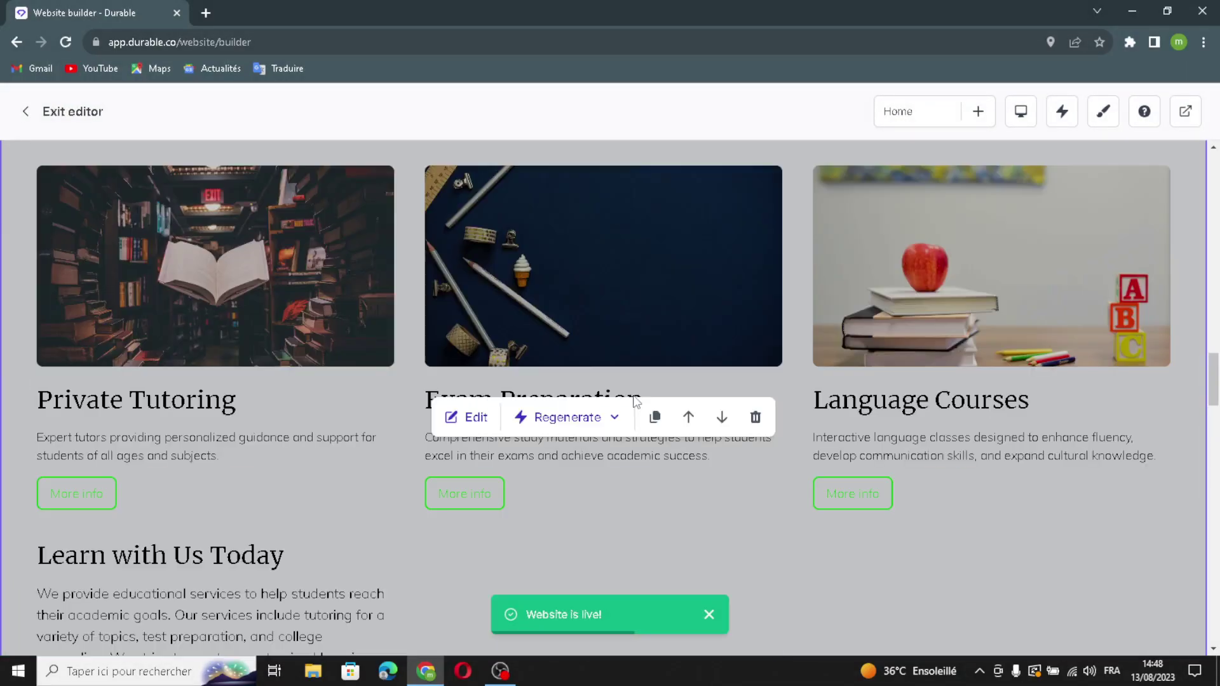
left_click(568, 417)
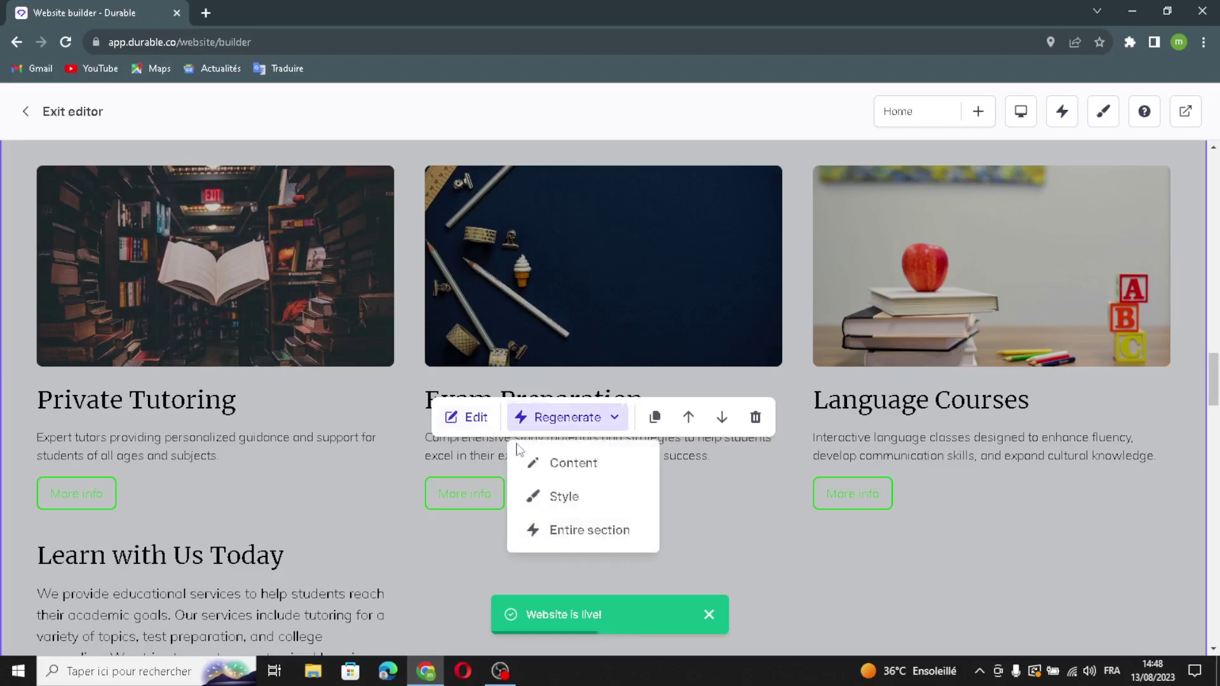
left_click(554, 478)
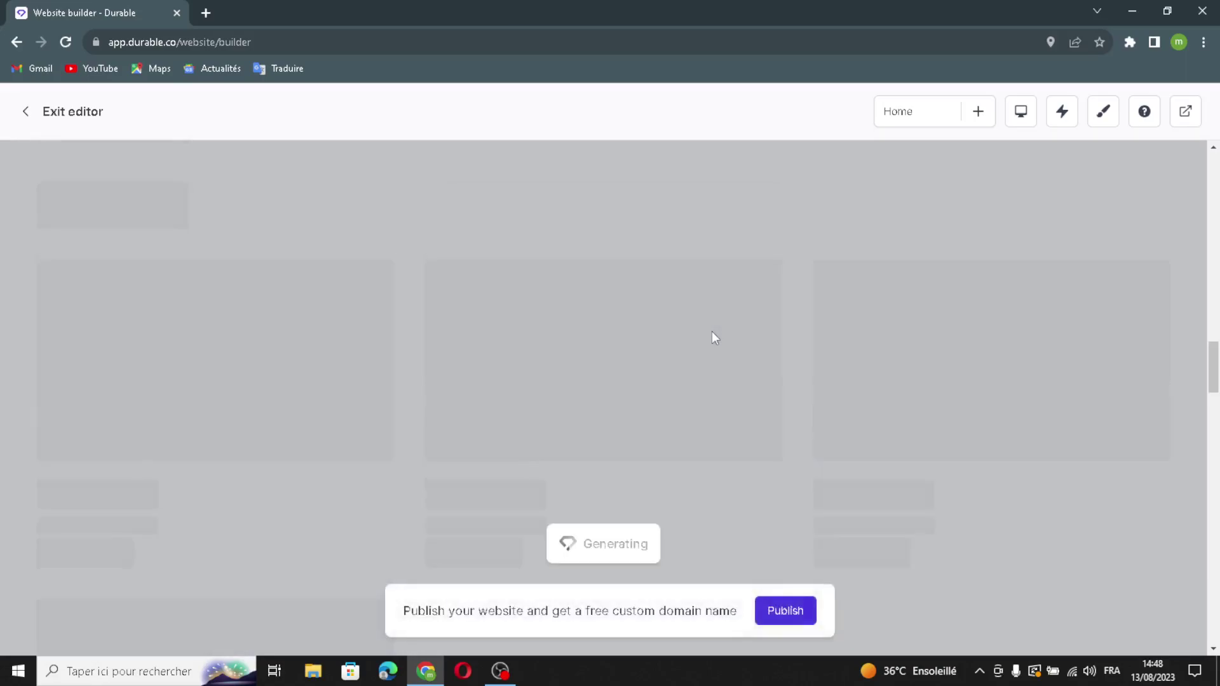
scroll(637, 413, "up", 3)
scroll(637, 416, "down", 6)
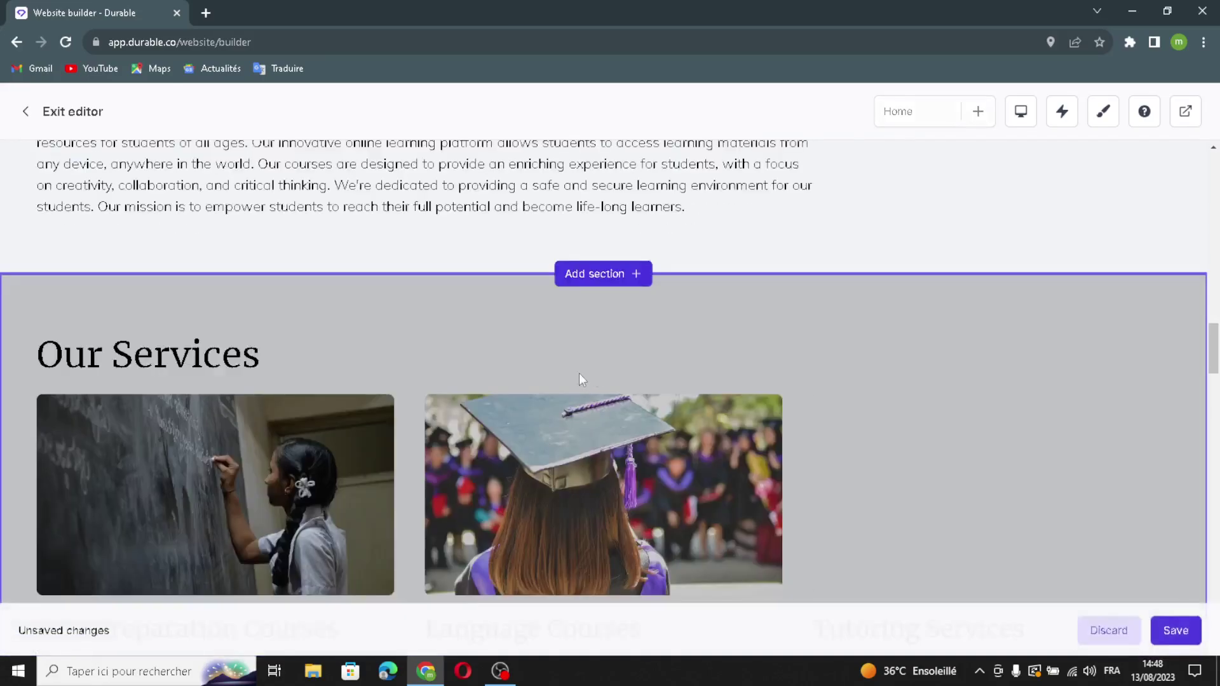
scroll(609, 430, "down", 2)
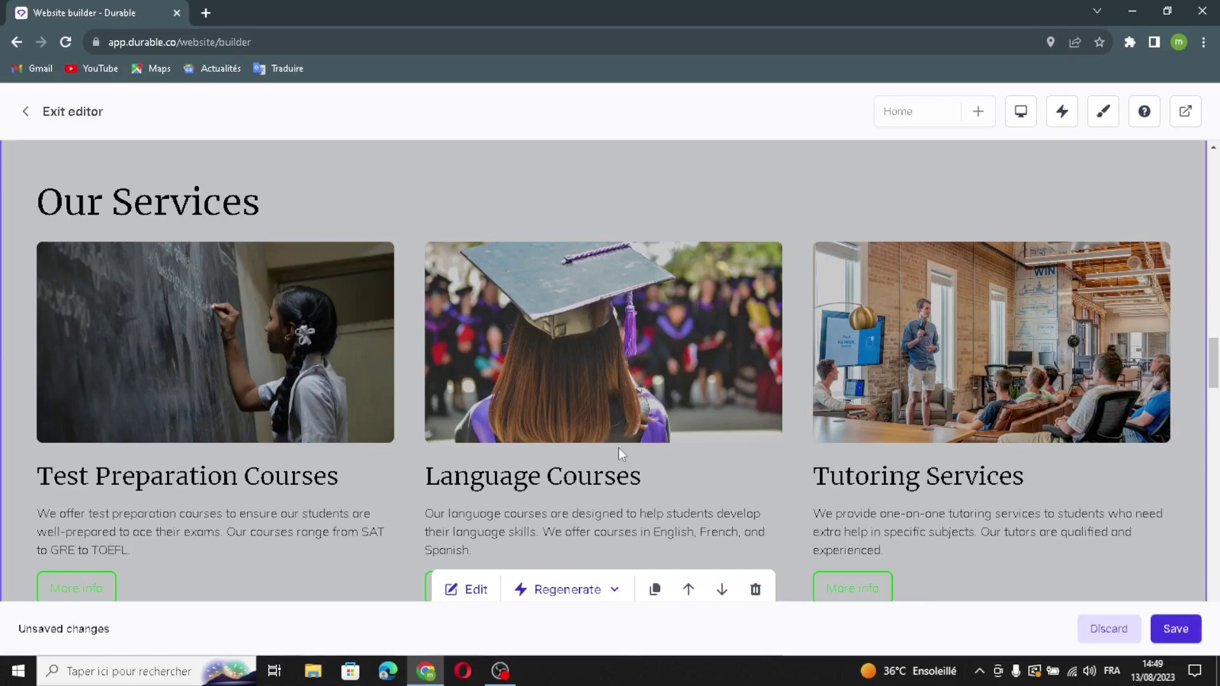
Regenerate the style of the Our Services section, without touching its content.
left_click(566, 588)
left_click(577, 512)
scroll(578, 513, "down", 1)
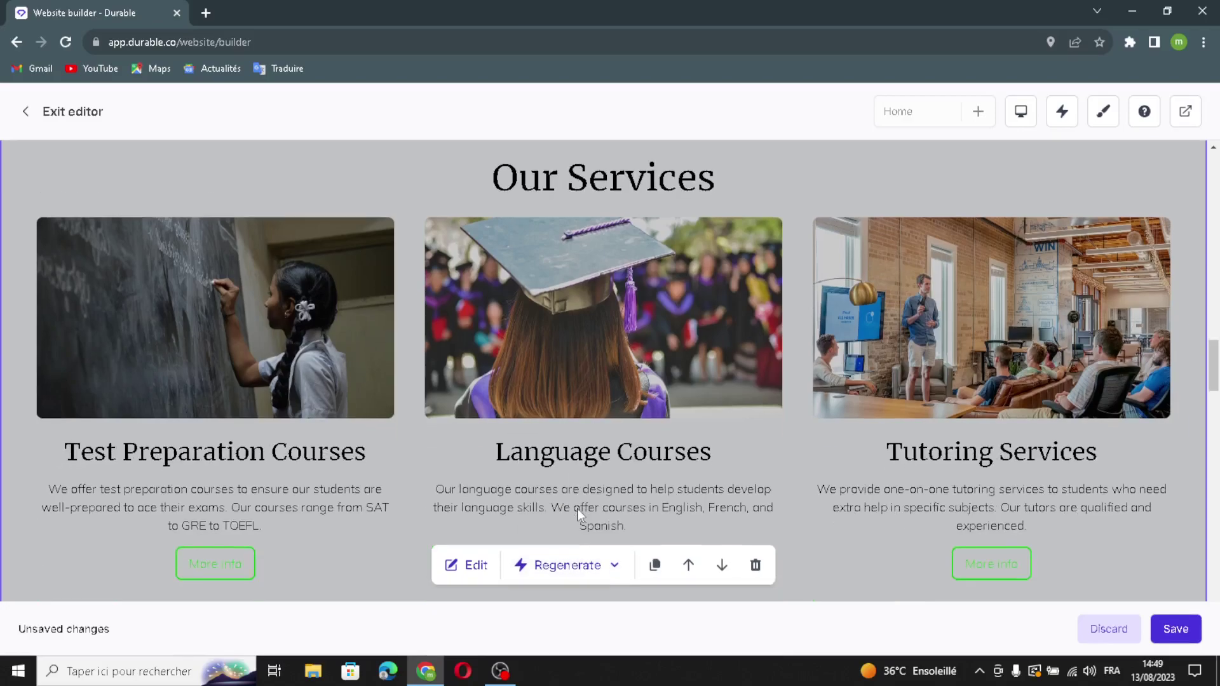
Regenerate the entire testimonials section.
scroll(598, 516, "down", 15)
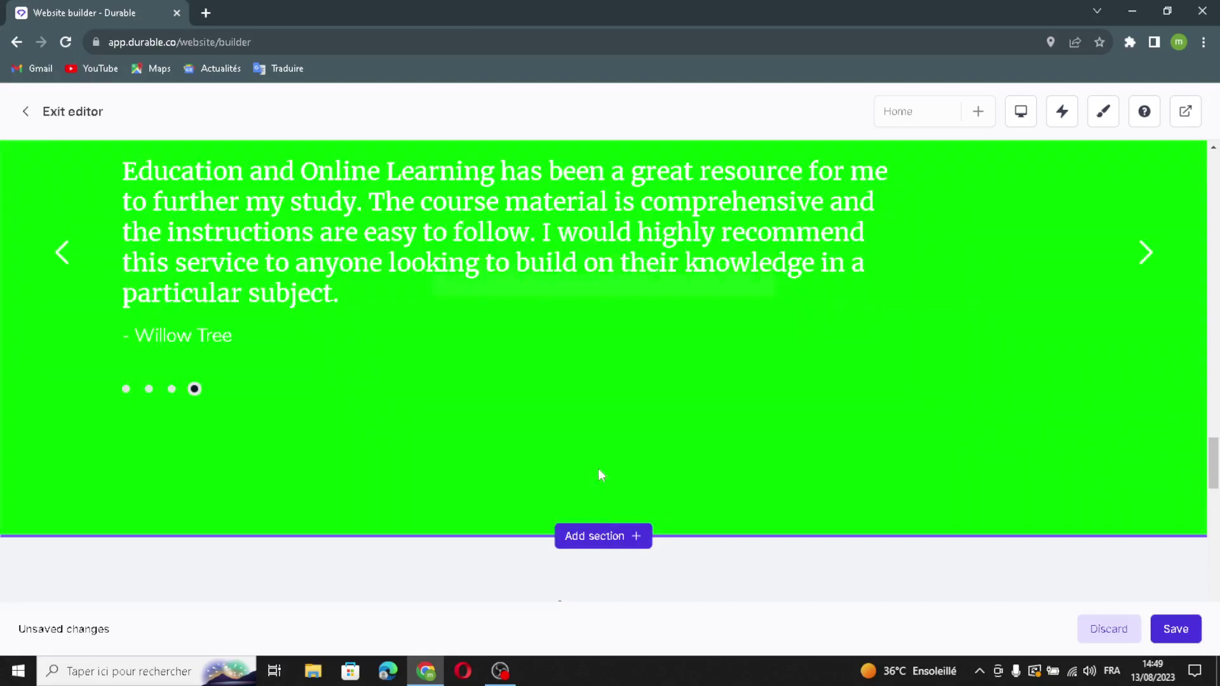
scroll(597, 477, "up", 2)
left_click(607, 430)
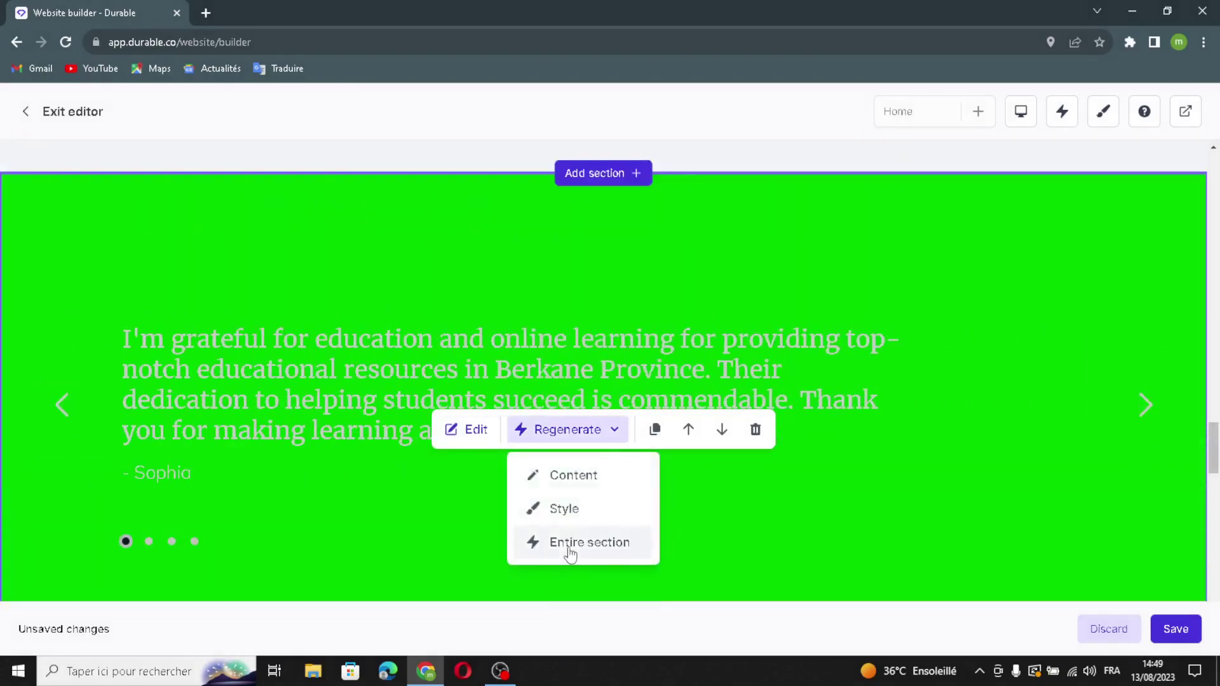
left_click(590, 541)
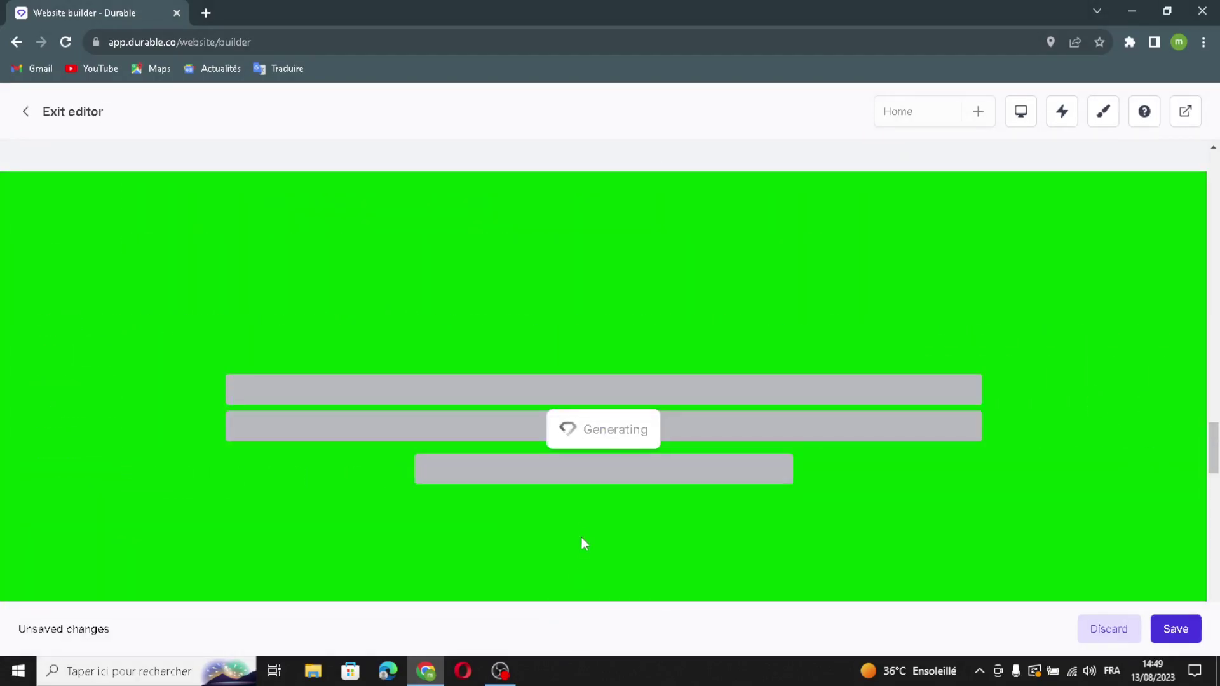
scroll(639, 447, "up", 2)
Duplicate the Pictures gallery section and delete the copy.
scroll(639, 448, "down", 10)
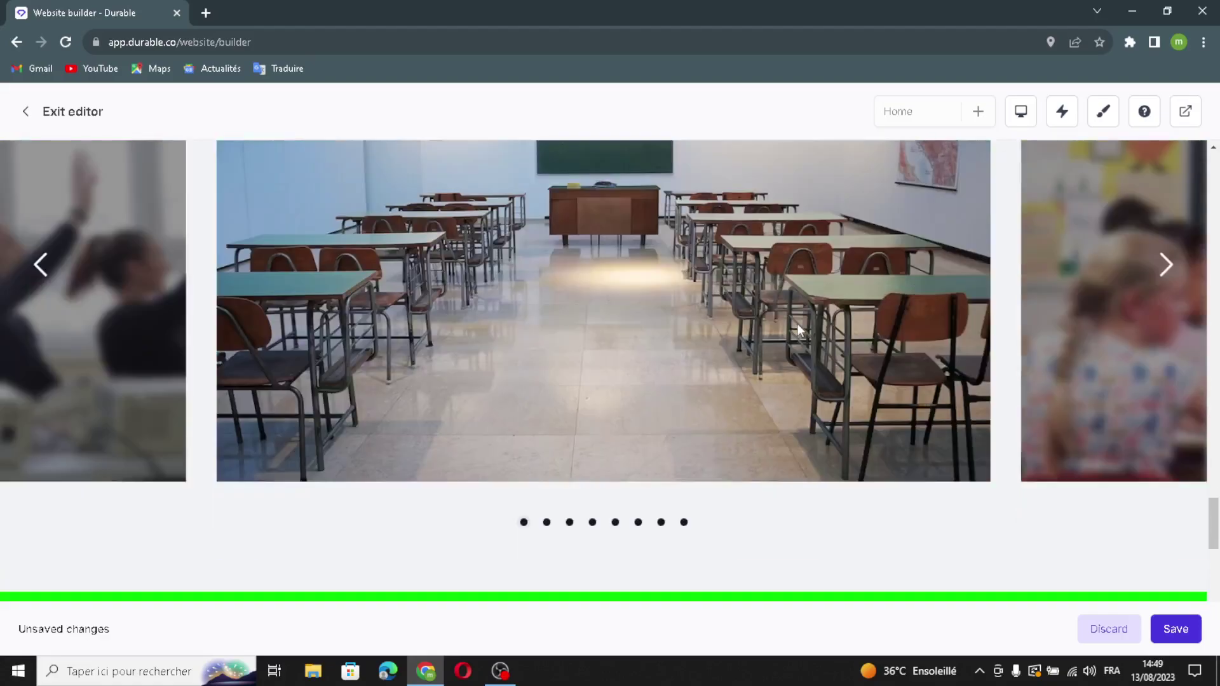
scroll(652, 429, "up", 1)
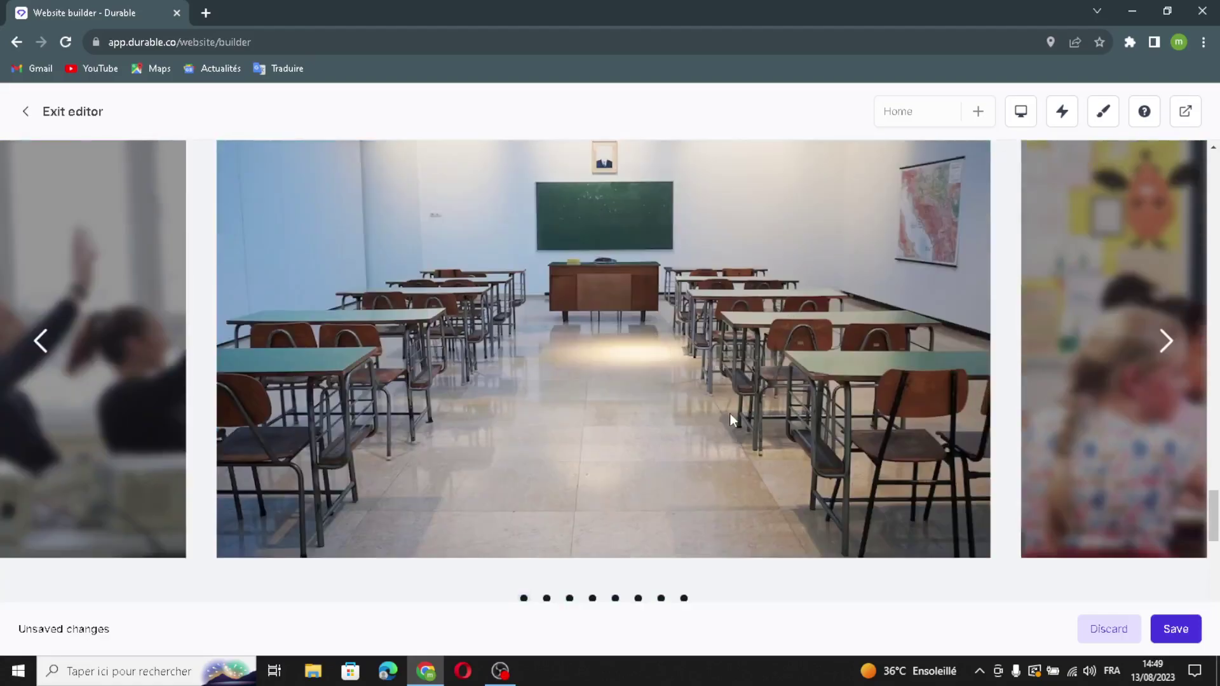
mouse_move(658, 357)
left_click(654, 335)
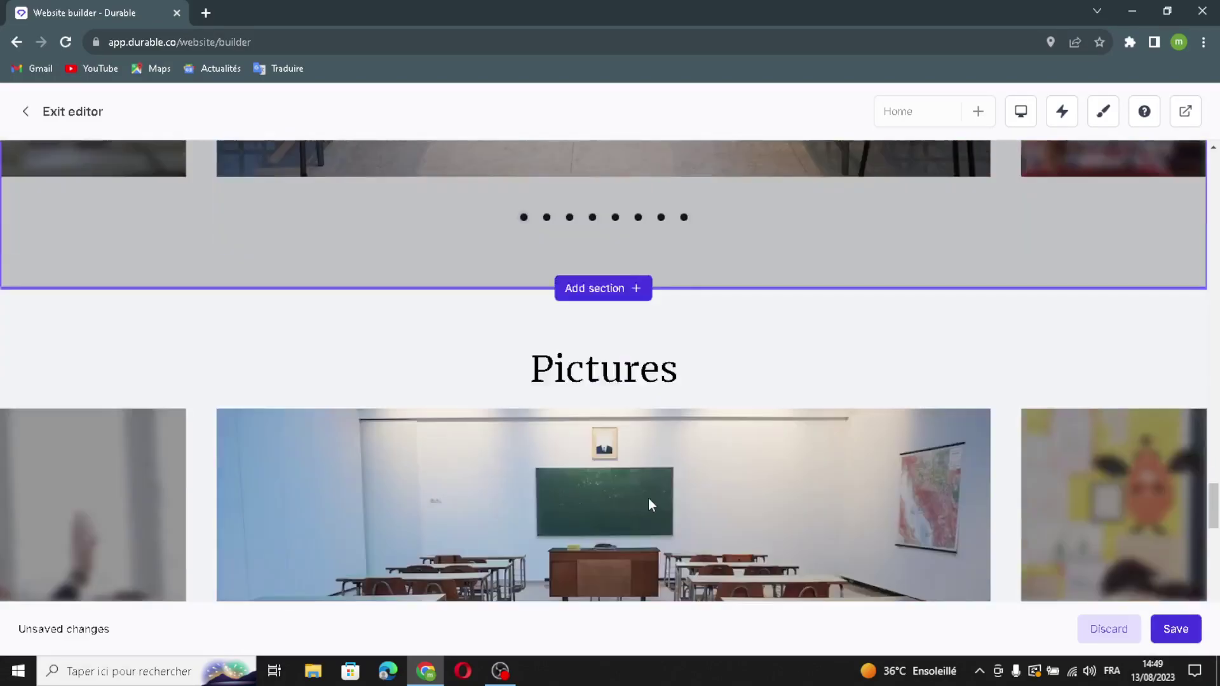
scroll(648, 498, "down", 4)
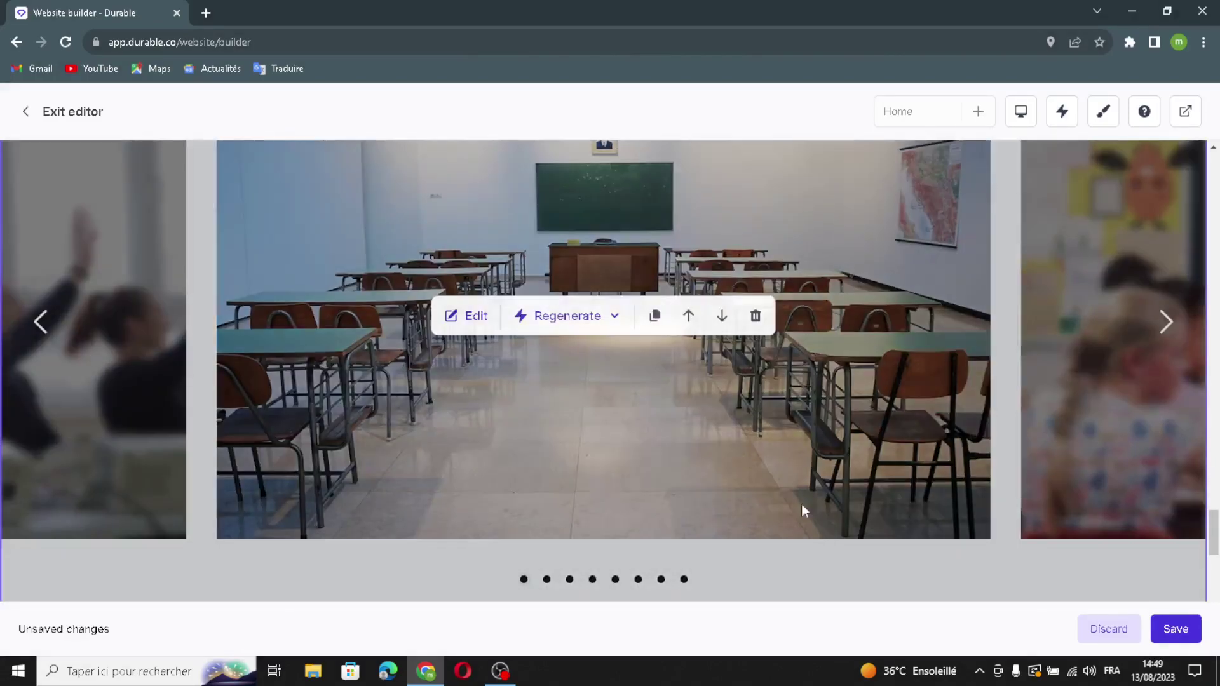
left_click(750, 317)
left_click(737, 400)
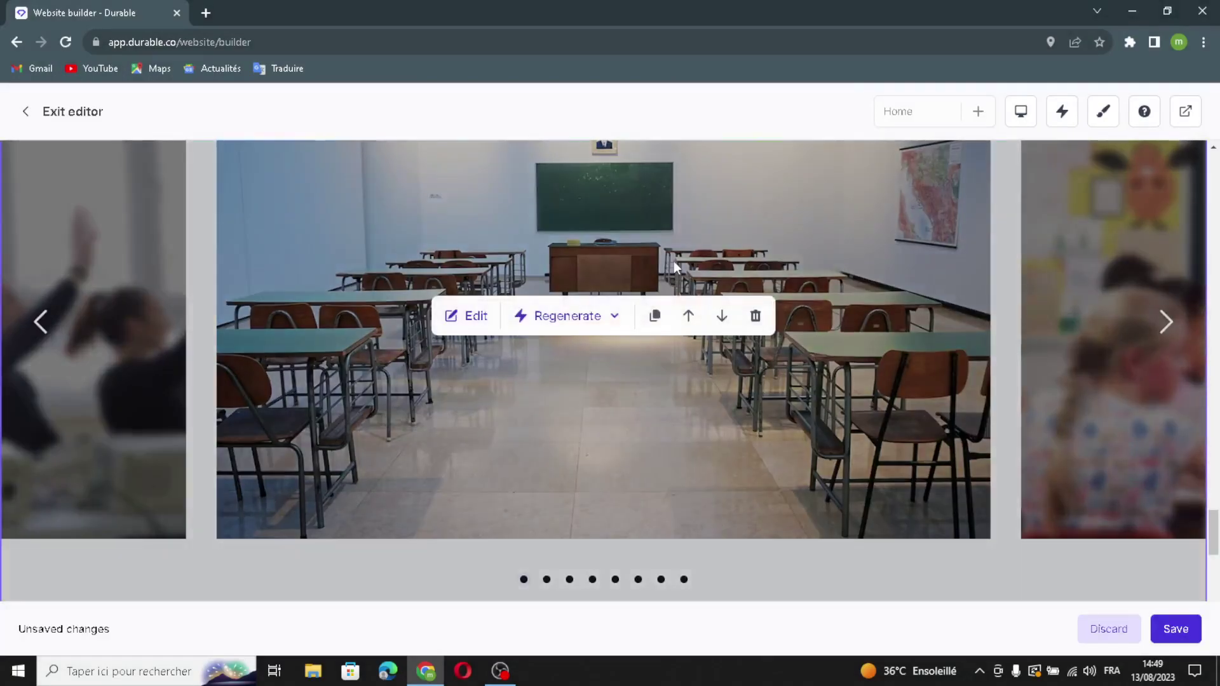
Move the Pictures gallery section up above the testimonials and return it to its place before the Location section.
scroll(696, 323, "up", 5)
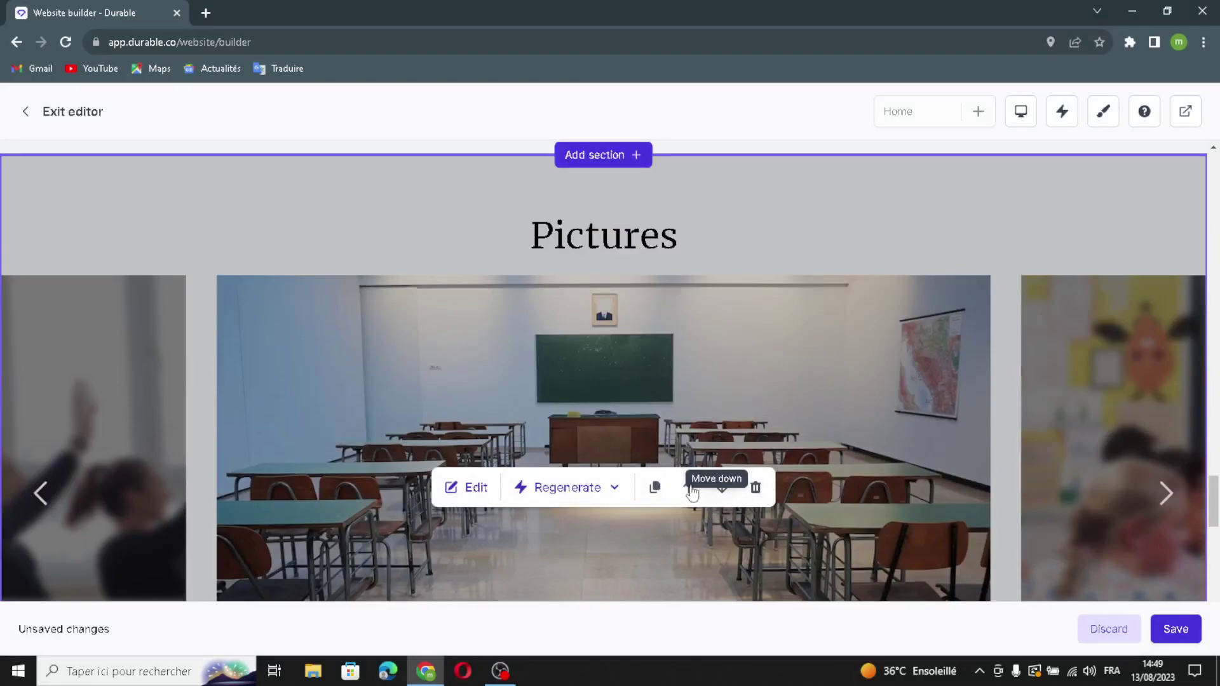
scroll(636, 527, "down", 8)
scroll(721, 505, "up", 5)
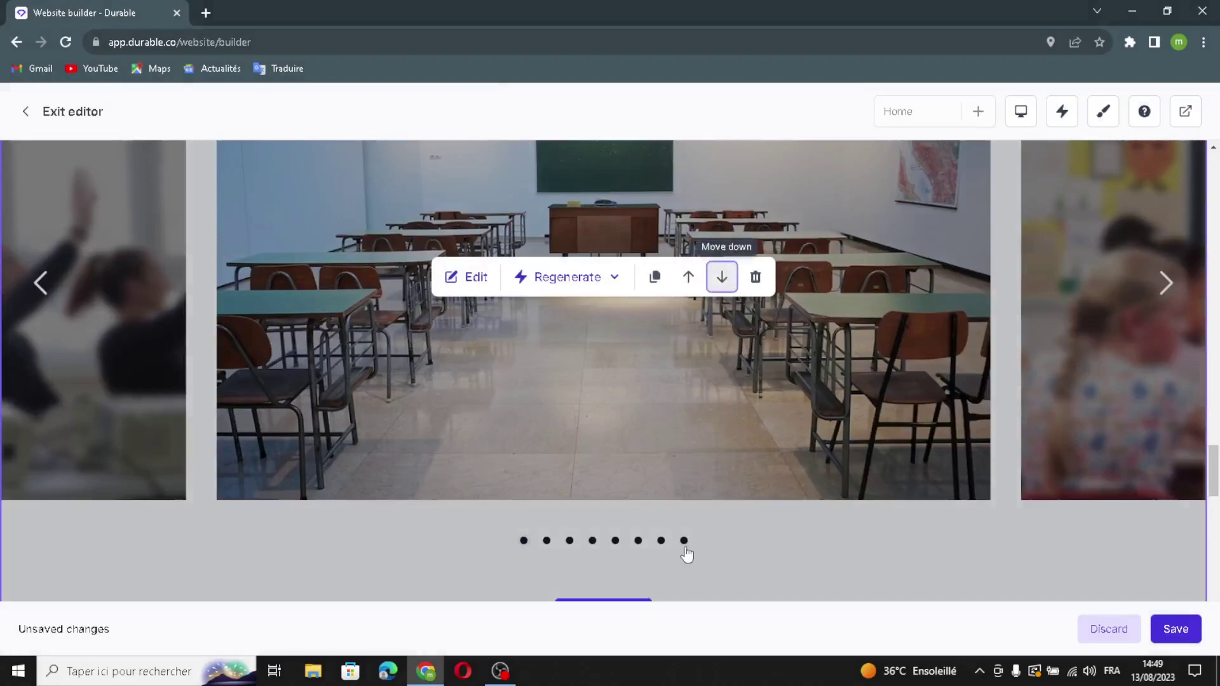
scroll(682, 546, "up", 8)
scroll(613, 513, "down", 7)
scroll(641, 467, "up", 5)
scroll(646, 472, "down", 10)
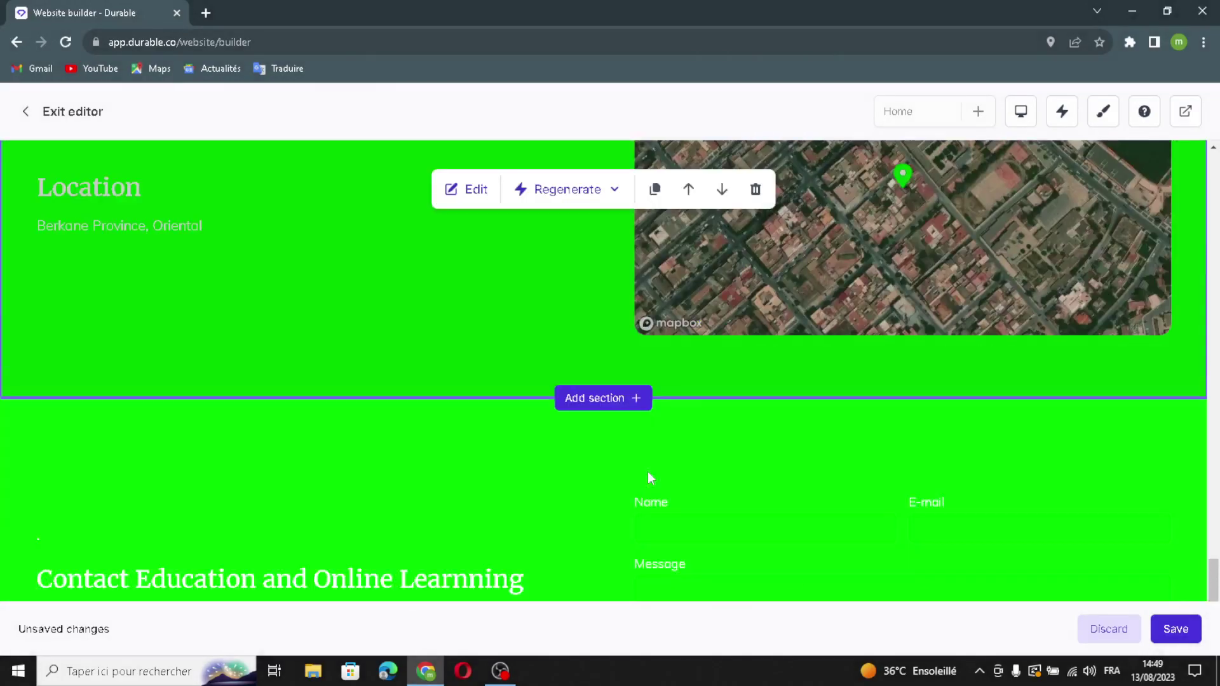
Save the website changes and look over the gallery, location, contact form and footer sections.
left_click(1175, 627)
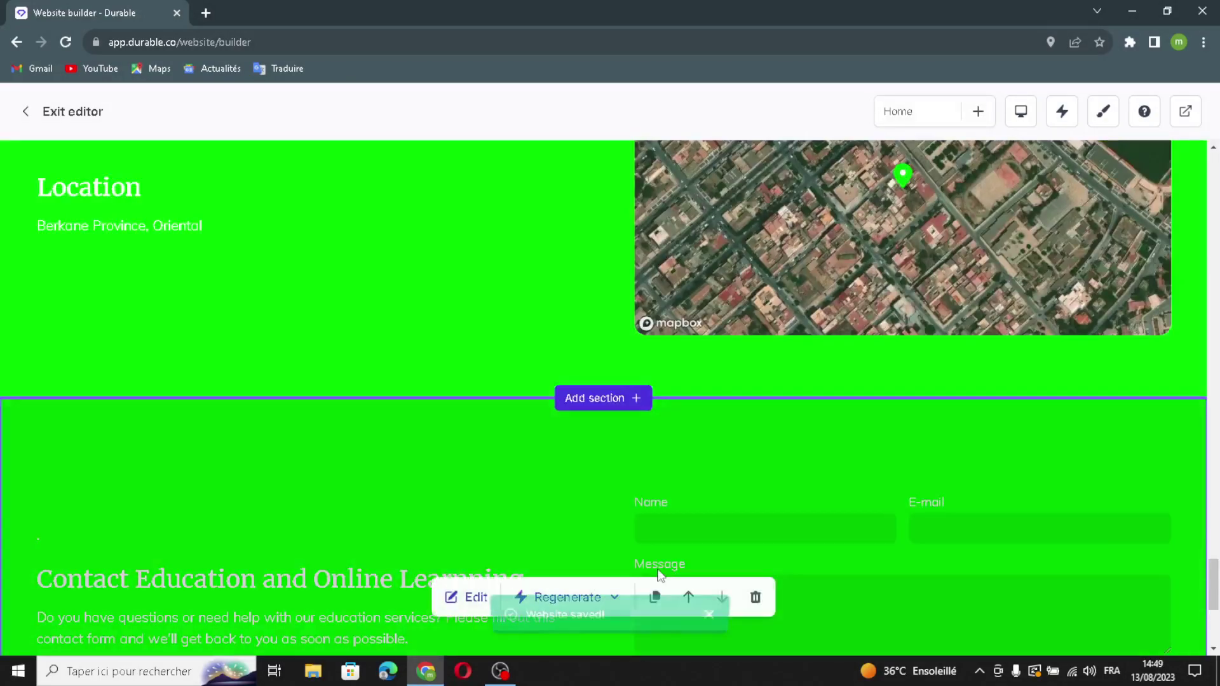
scroll(648, 638, "down", 5)
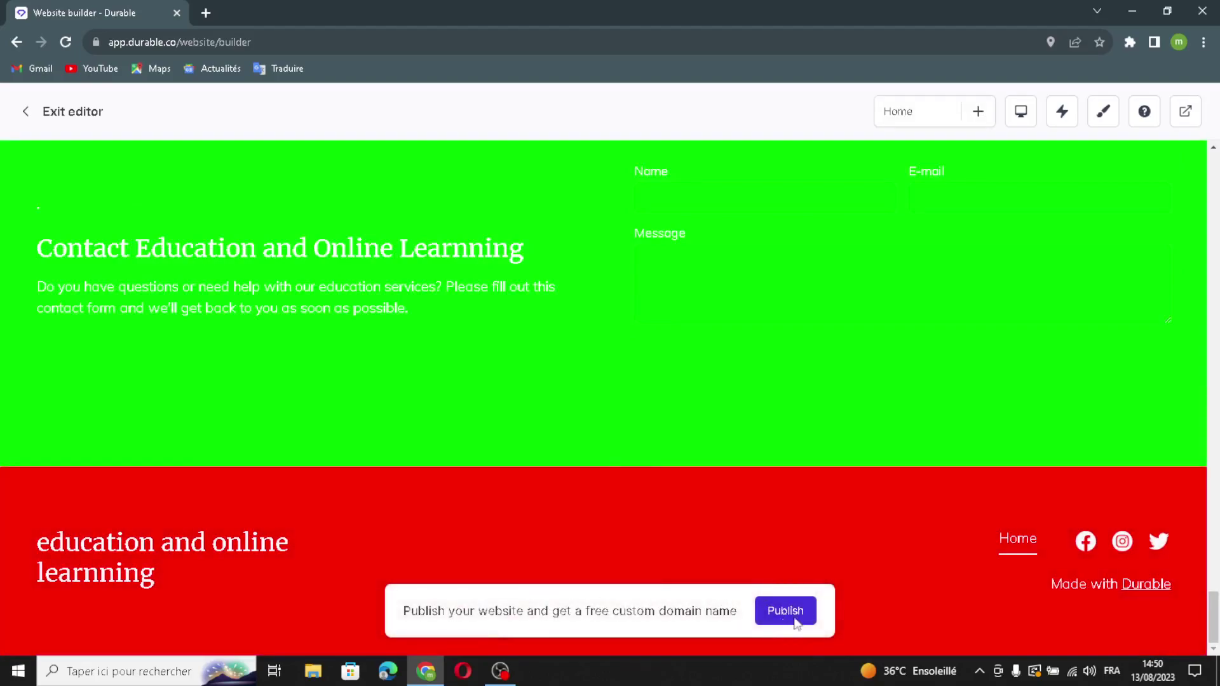
scroll(733, 428, "up", 2)
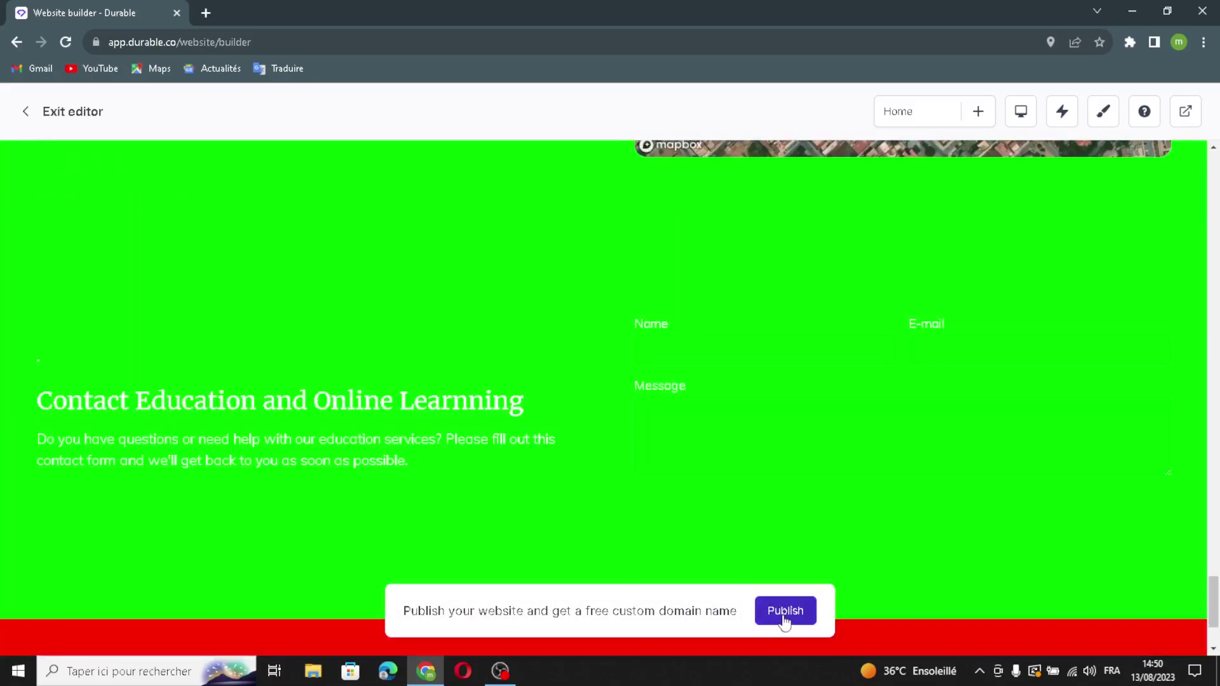
scroll(473, 305, "up", 8)
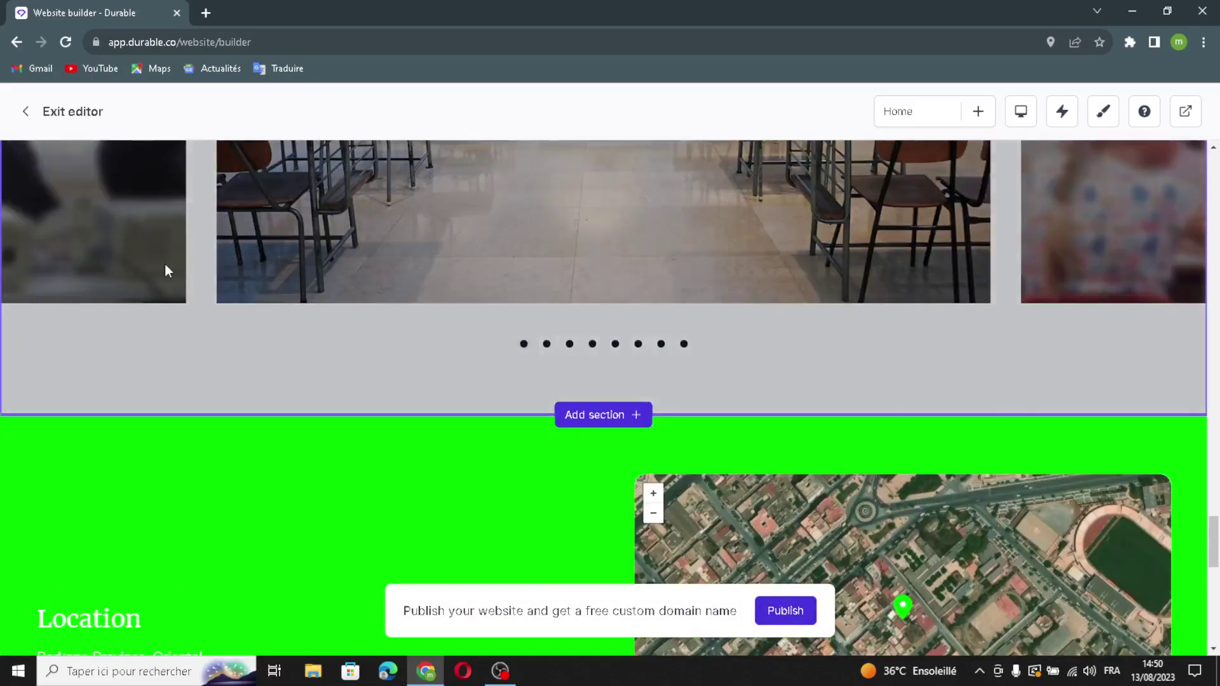
scroll(366, 407, "down", 2)
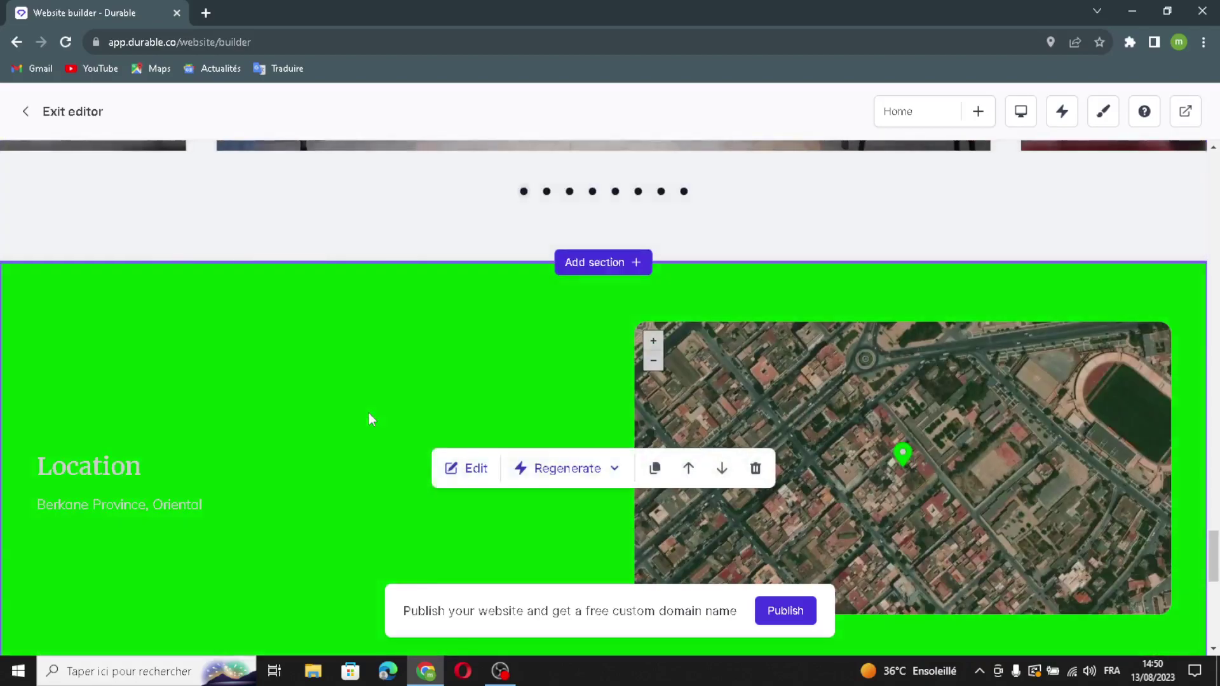
scroll(368, 414, "down", 6)
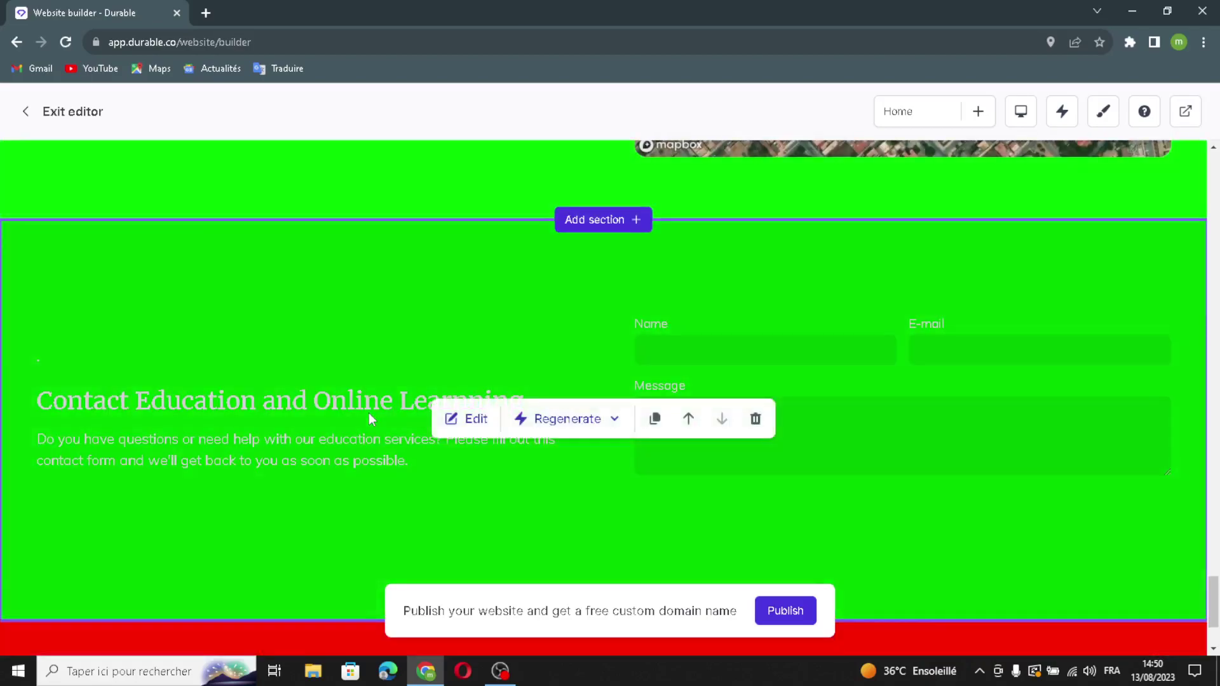